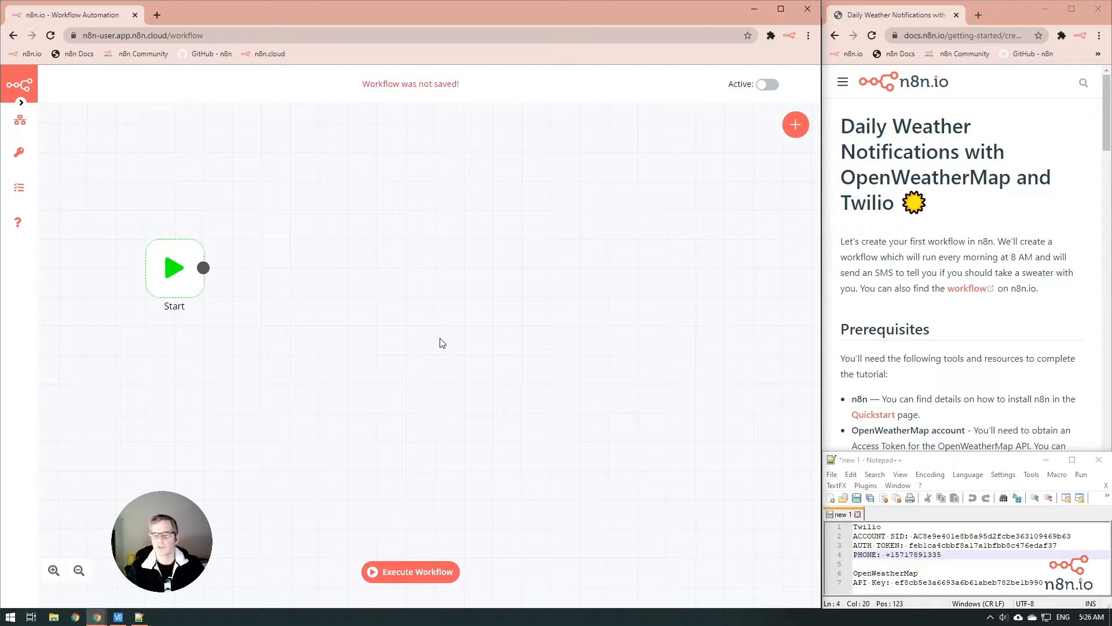
Read the tutorial's prerequisites, the list of required nodes and the Cron node instructions.
{"action": "scroll", "coordinate": [966, 326], "scroll_direction": "down", "scroll_amount": 1}
{"action": "scroll", "coordinate": [966, 325], "scroll_direction": "down", "scroll_amount": 3}
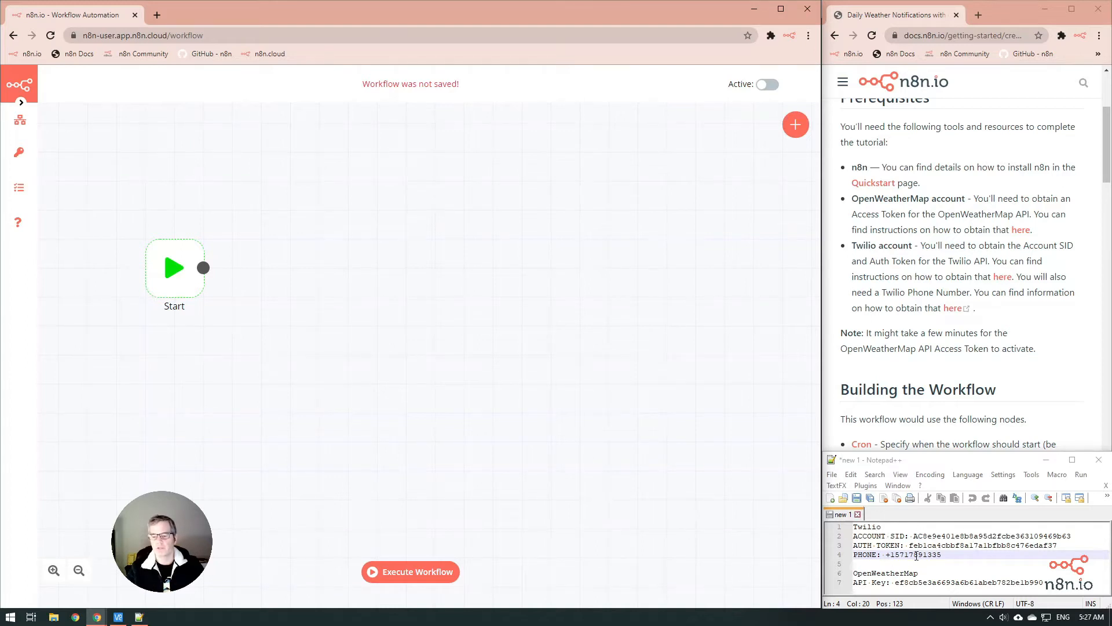
{"action": "scroll", "coordinate": [929, 275], "scroll_direction": "down", "scroll_amount": 5}
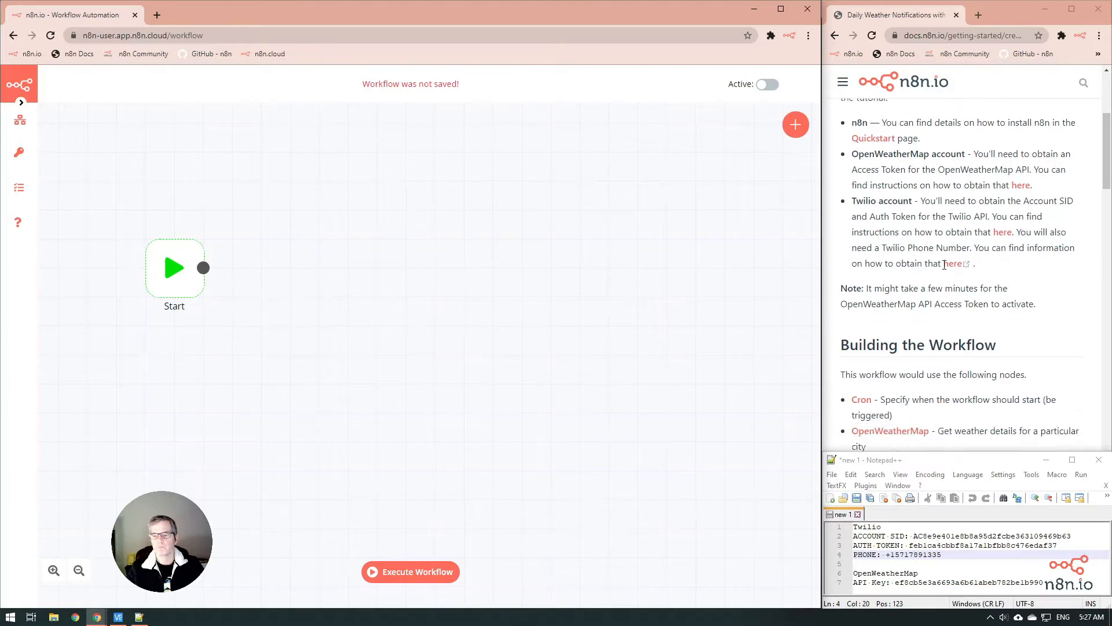
{"action": "scroll", "coordinate": [987, 266], "scroll_direction": "up", "scroll_amount": 1}
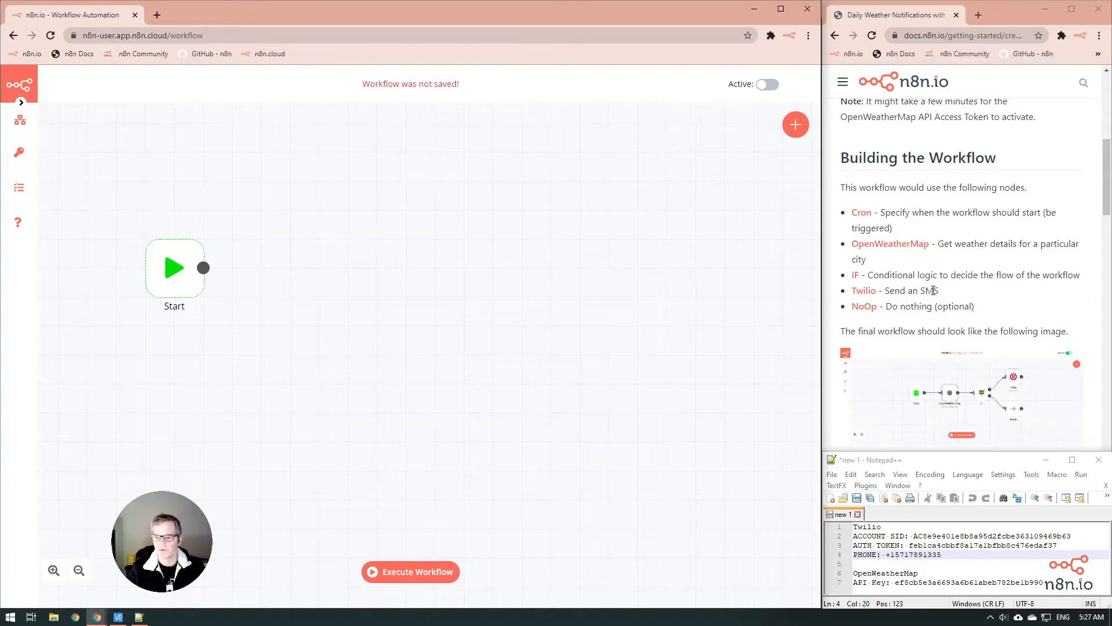
{"action": "scroll", "coordinate": [932, 301], "scroll_direction": "down", "scroll_amount": 2}
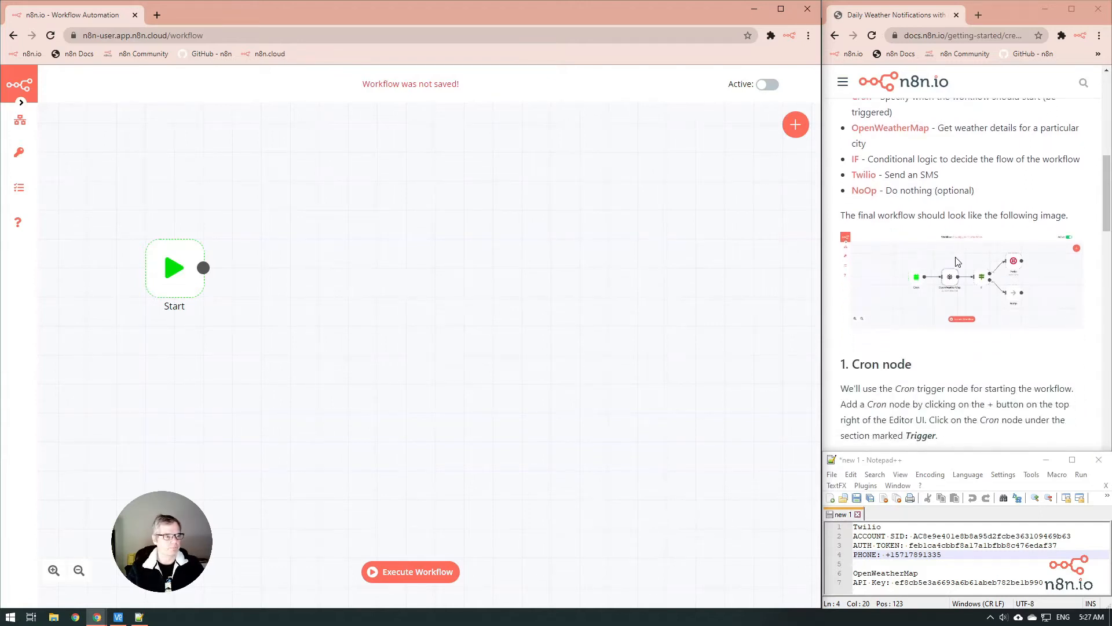
{"action": "scroll", "coordinate": [956, 262], "scroll_direction": "down", "scroll_amount": 4}
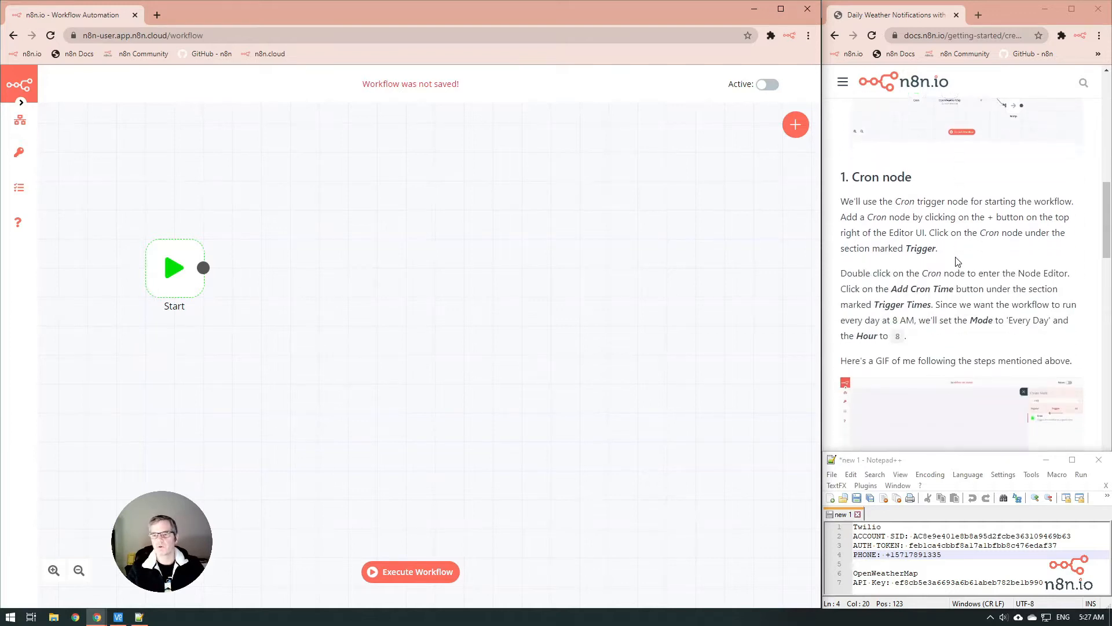
Find the Cron trigger node by filtering for "cron" and add it to the workflow.
{"action": "left_click", "coordinate": [795, 124]}
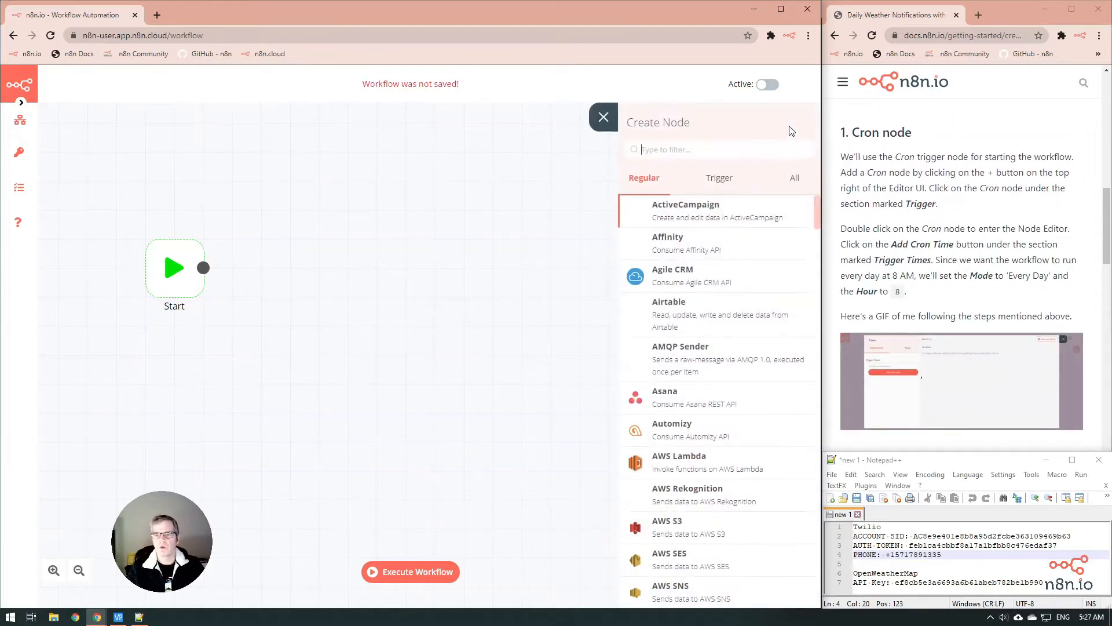
{"action": "left_click", "coordinate": [719, 180]}
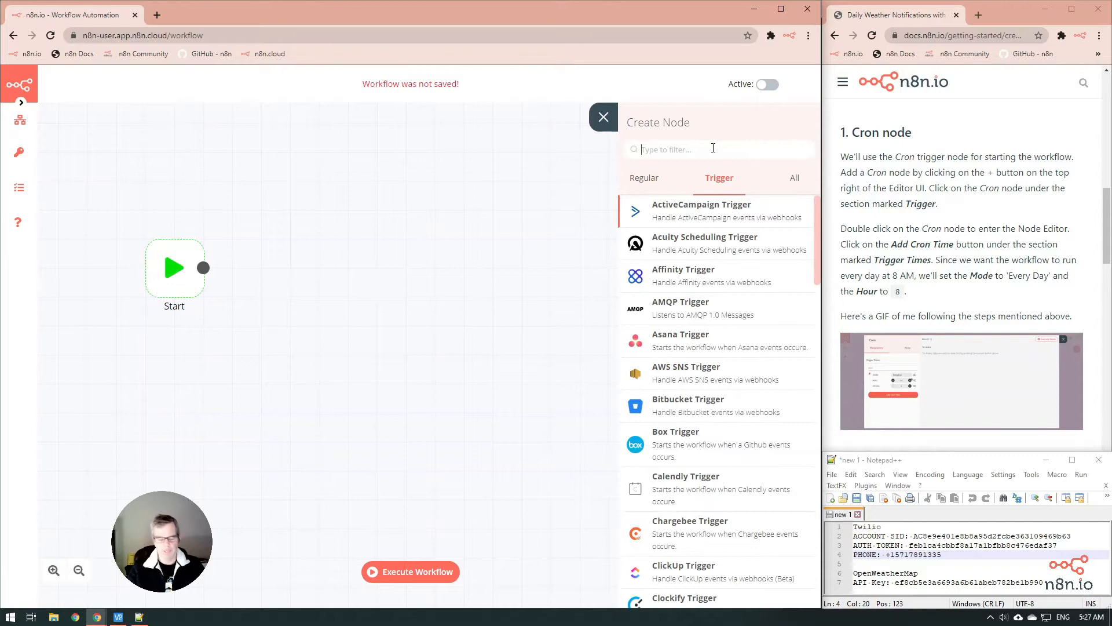
{"action": "type", "text": "cron"}
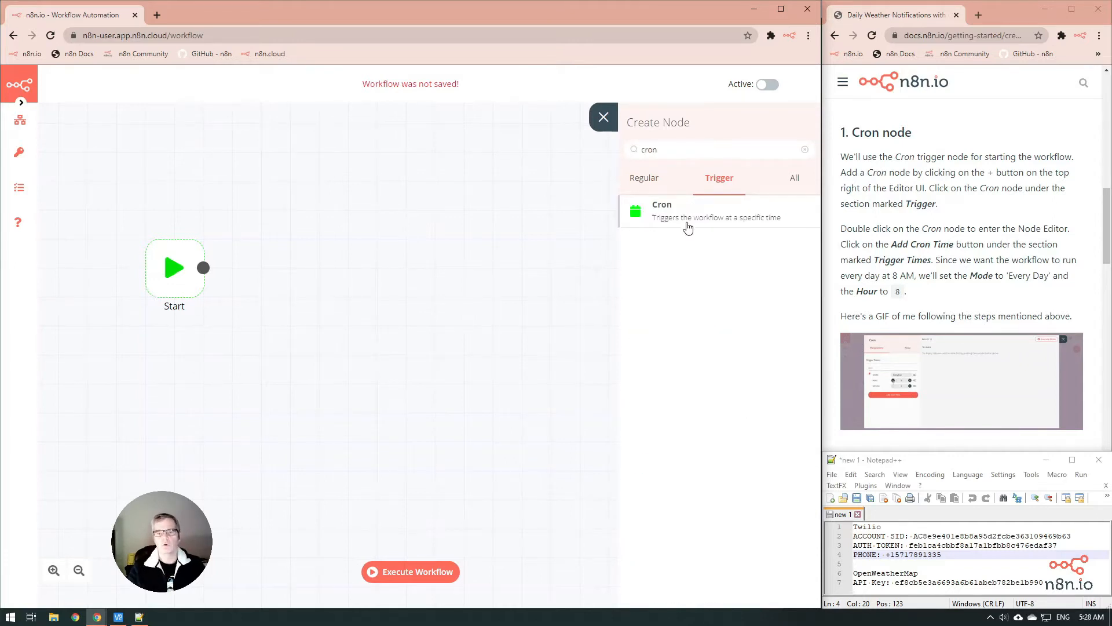
{"action": "left_click", "coordinate": [685, 216]}
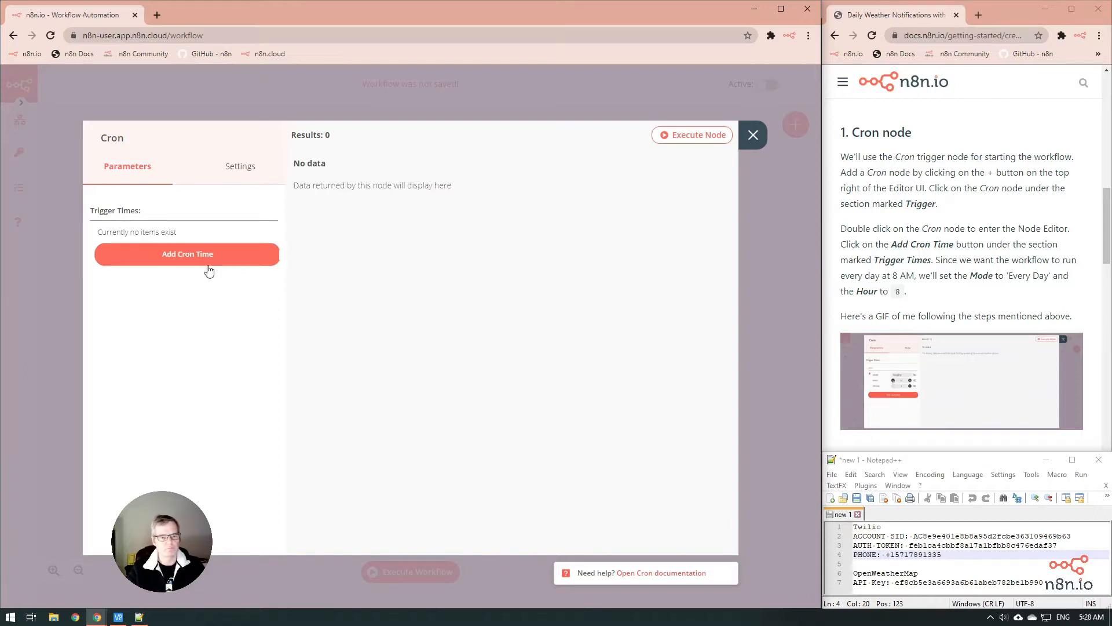
Add a trigger time to the Cron node that runs Every Day at hour 8, minute 0.
{"action": "left_click", "coordinate": [231, 256]}
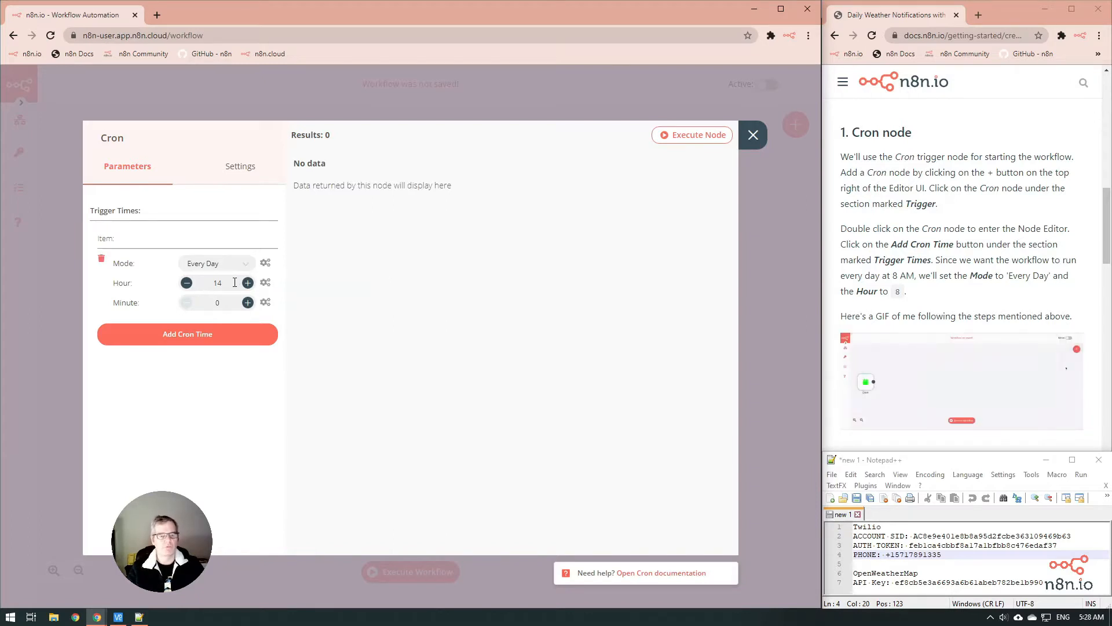
{"action": "left_click", "coordinate": [187, 284]}
{"action": "double_click", "coordinate": [186, 283]}
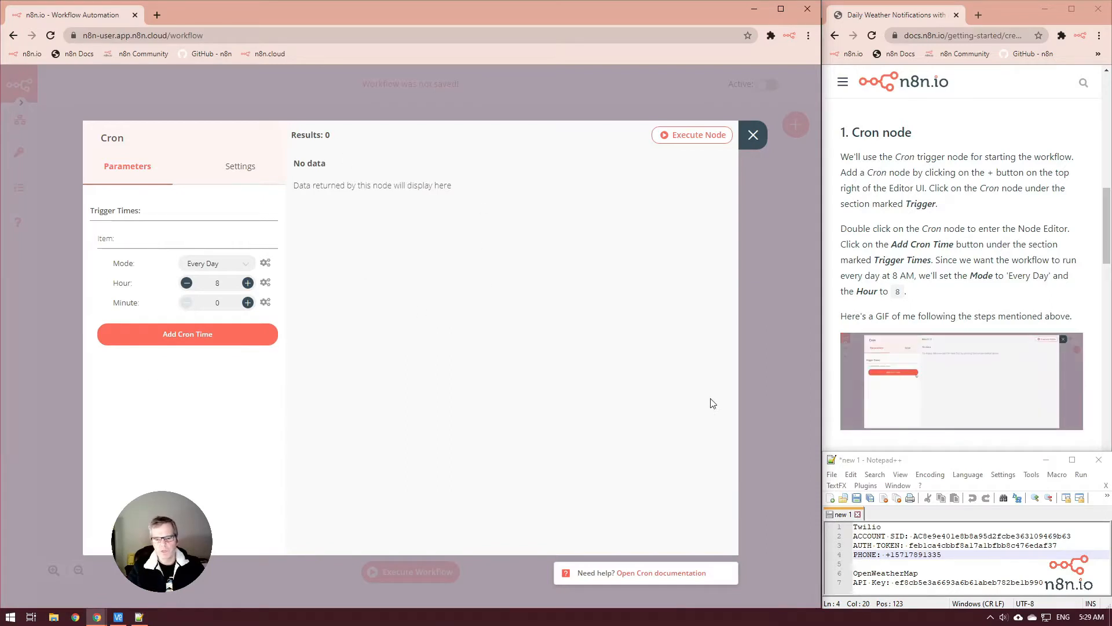
Look through the Cron node's documentation page and return to the workflow editor.
{"action": "left_click", "coordinate": [654, 576]}
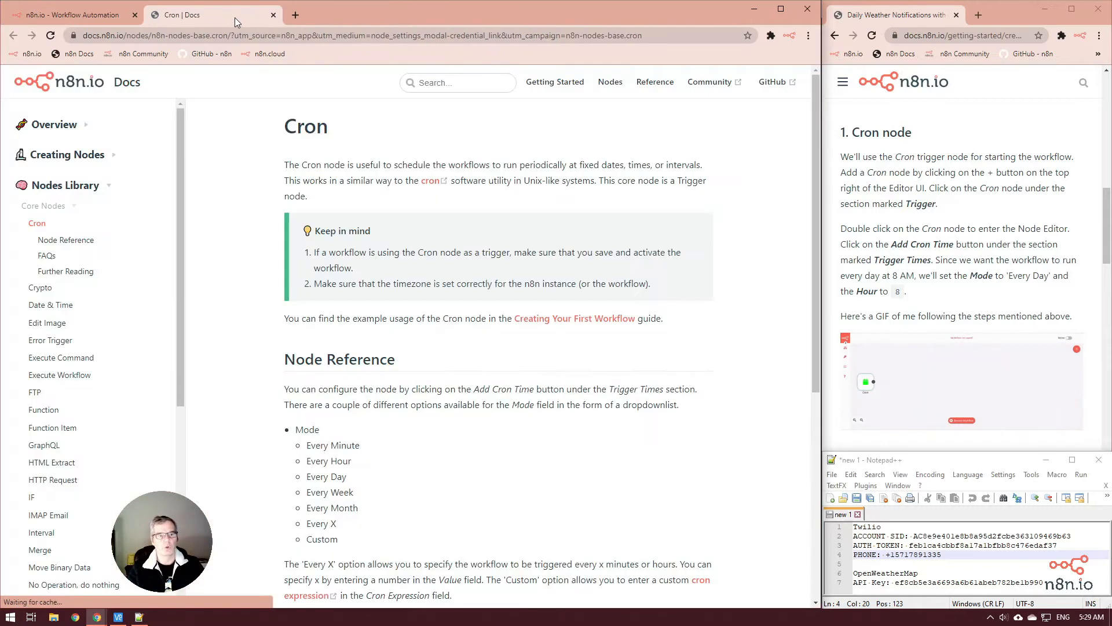
{"action": "scroll", "coordinate": [426, 513], "scroll_direction": "down", "scroll_amount": 5}
{"action": "scroll", "coordinate": [426, 507], "scroll_direction": "up", "scroll_amount": 6}
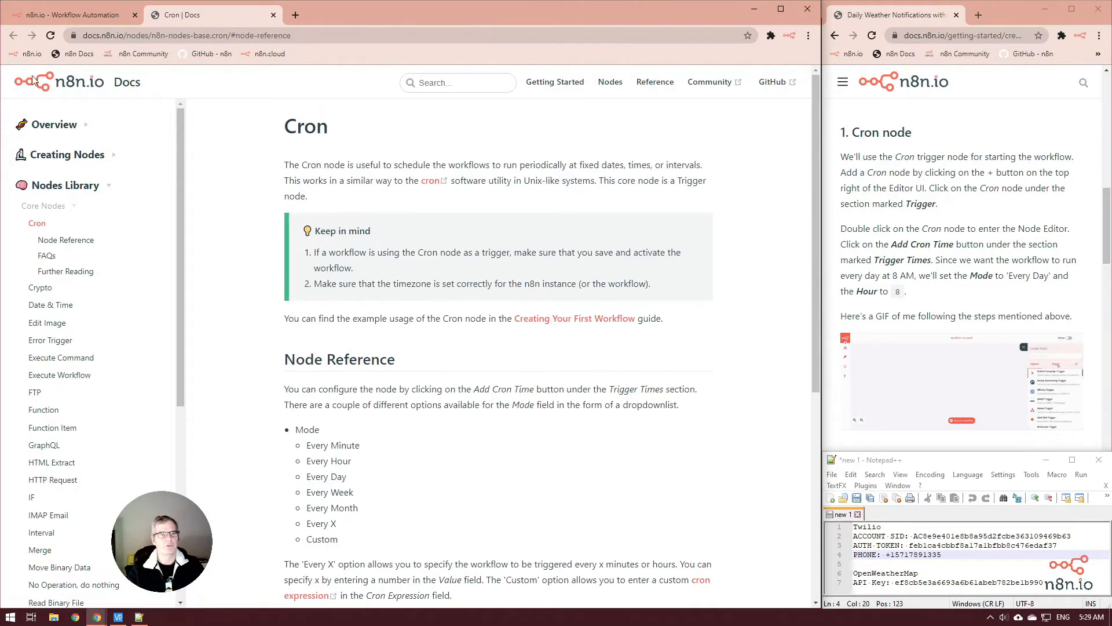
{"action": "left_click", "coordinate": [273, 15]}
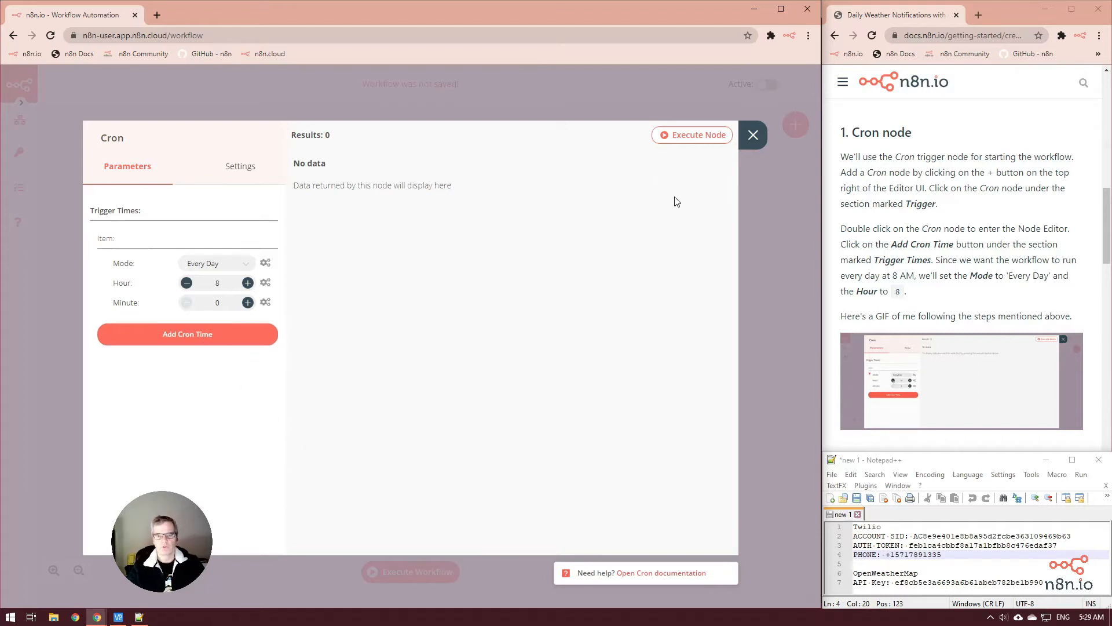
Execute the Cron node once to test it, dismiss the notification and close the node editor.
{"action": "left_click", "coordinate": [686, 138]}
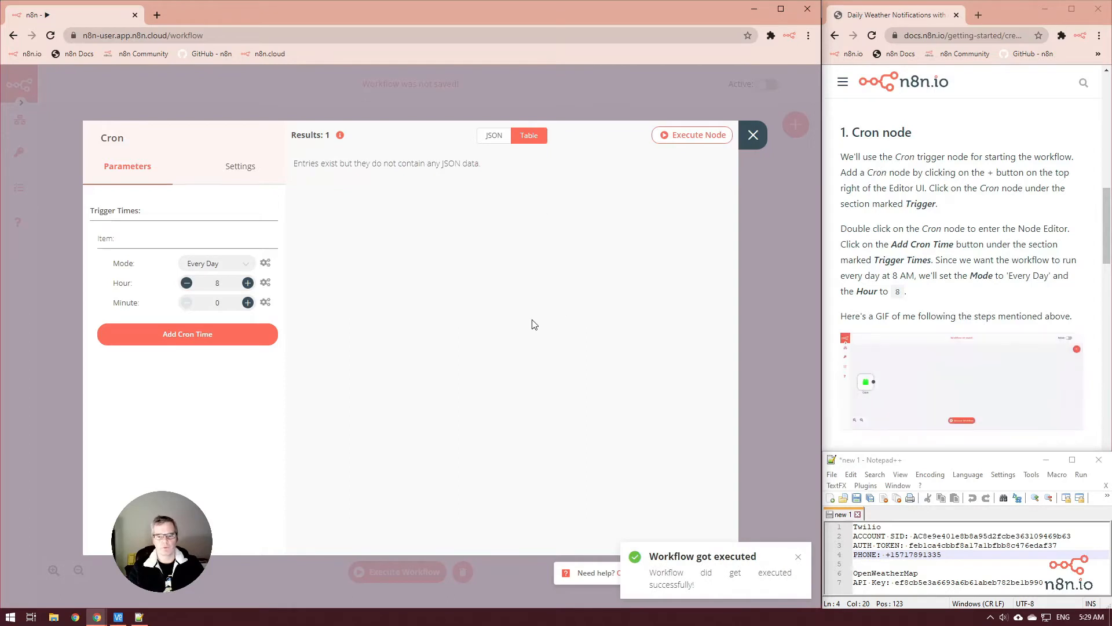
{"action": "left_click", "coordinate": [797, 560]}
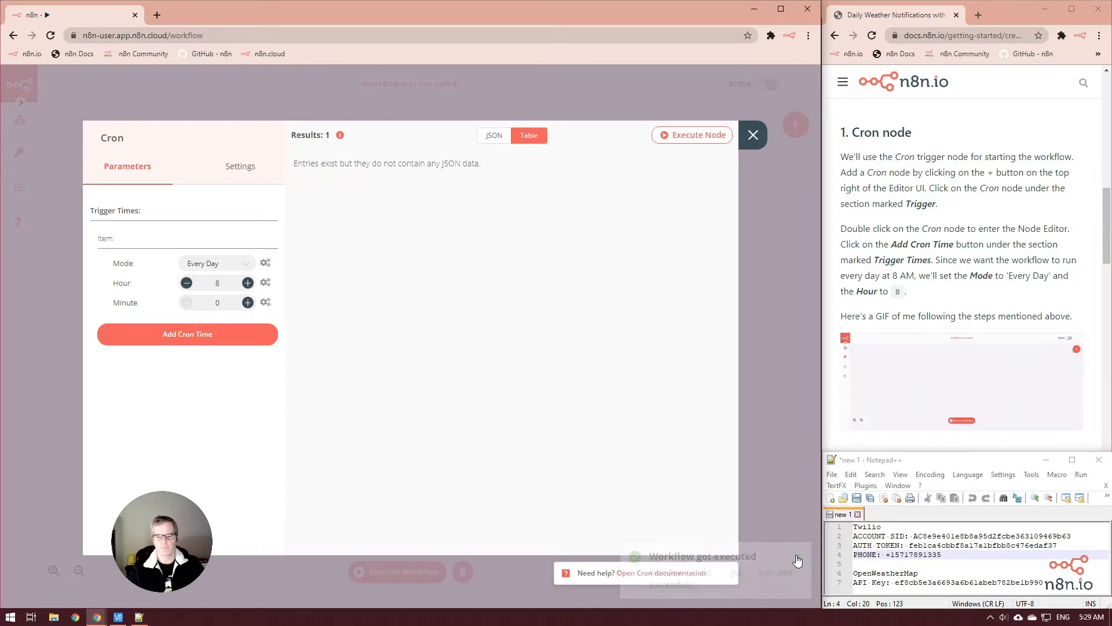
{"action": "left_click", "coordinate": [752, 136]}
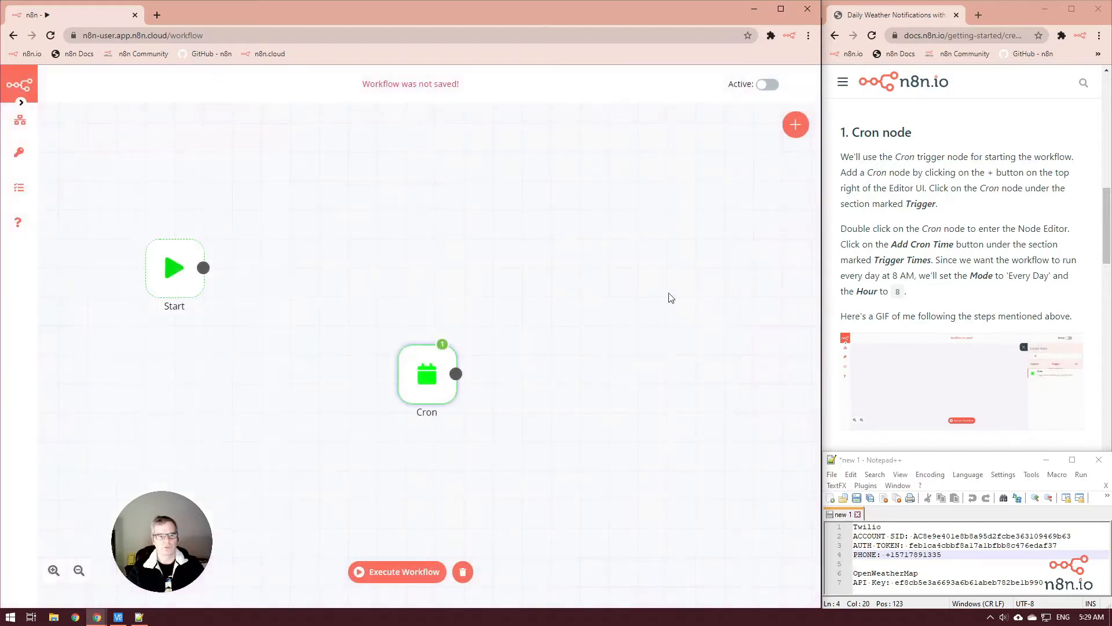
Move the Cron node to the canvas's left side, below the Start node, and delete the Start node.
{"action": "left_click_drag", "start_coordinate": [413, 375], "coordinate": [87, 313]}
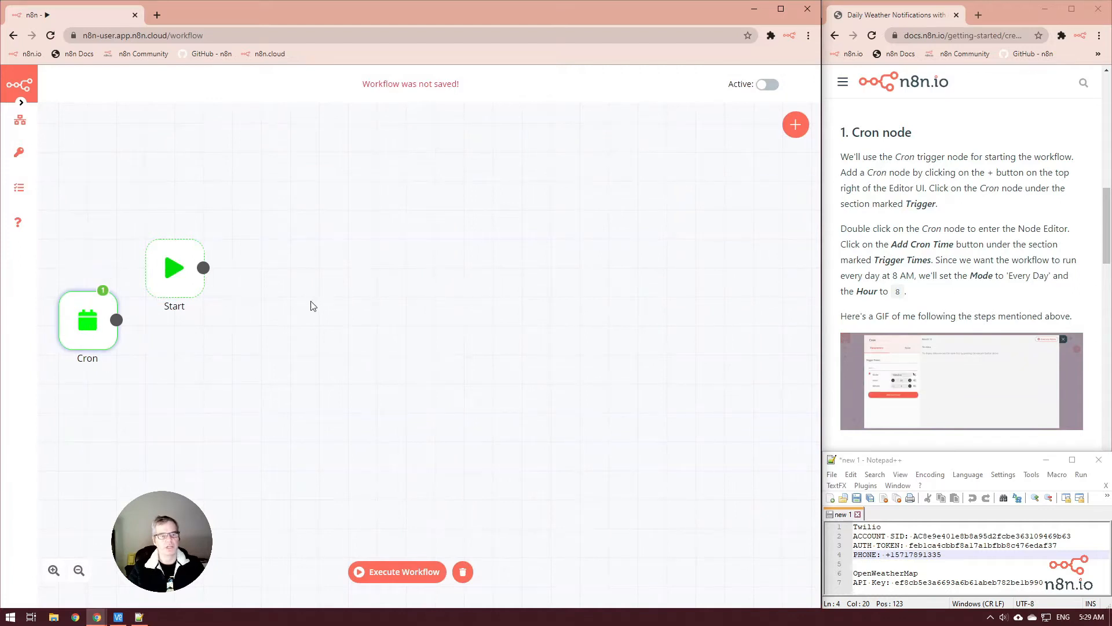
{"action": "left_click_drag", "start_coordinate": [168, 257], "coordinate": [151, 222]}
{"action": "left_click", "coordinate": [133, 195]}
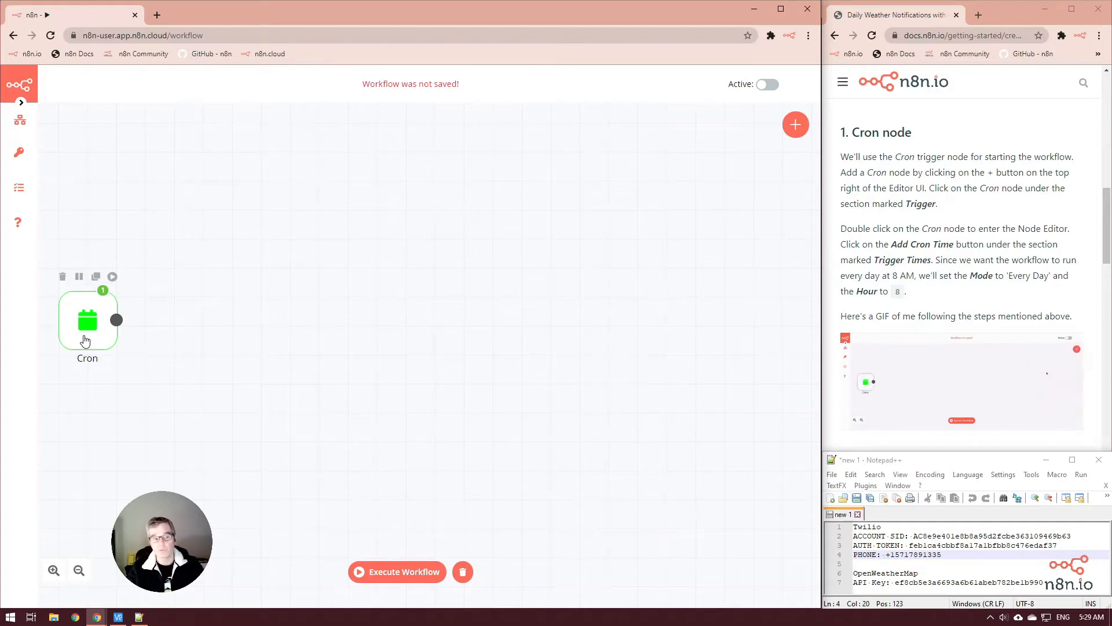
Save the workflow under the name "Check Weather".
{"action": "mouse_move", "coordinate": [20, 123]}
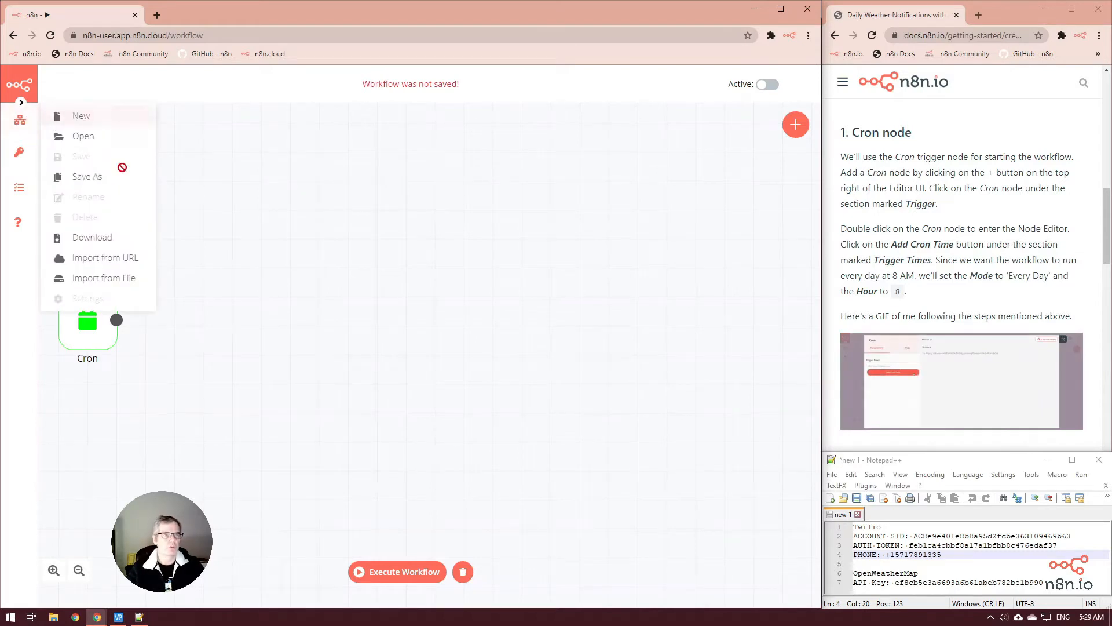
{"action": "left_click", "coordinate": [87, 177]}
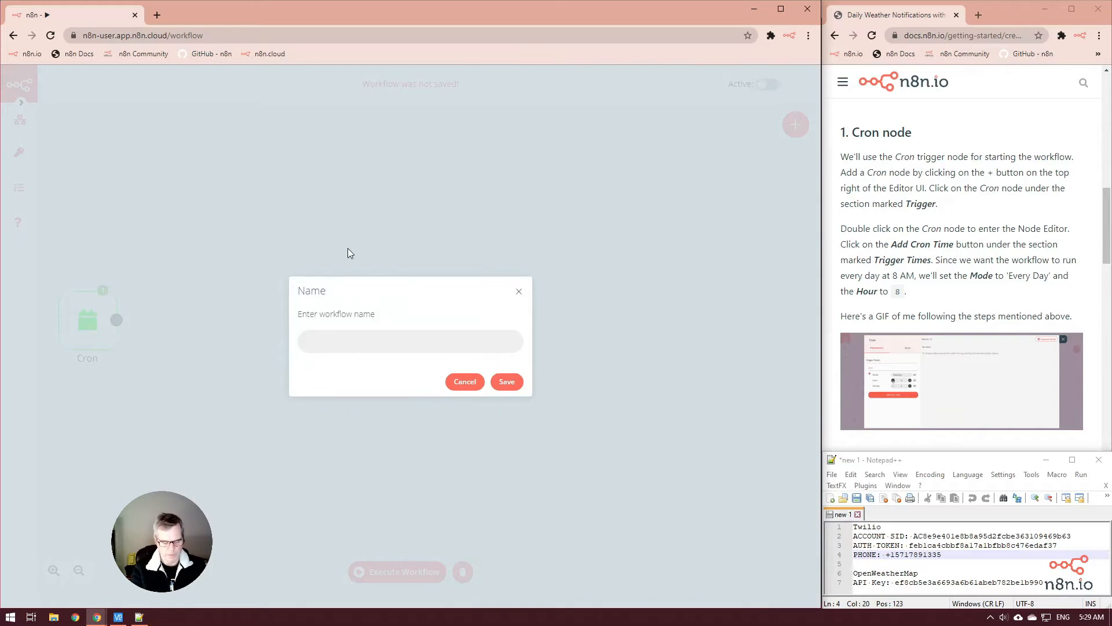
{"action": "type", "text": "Check WE"}
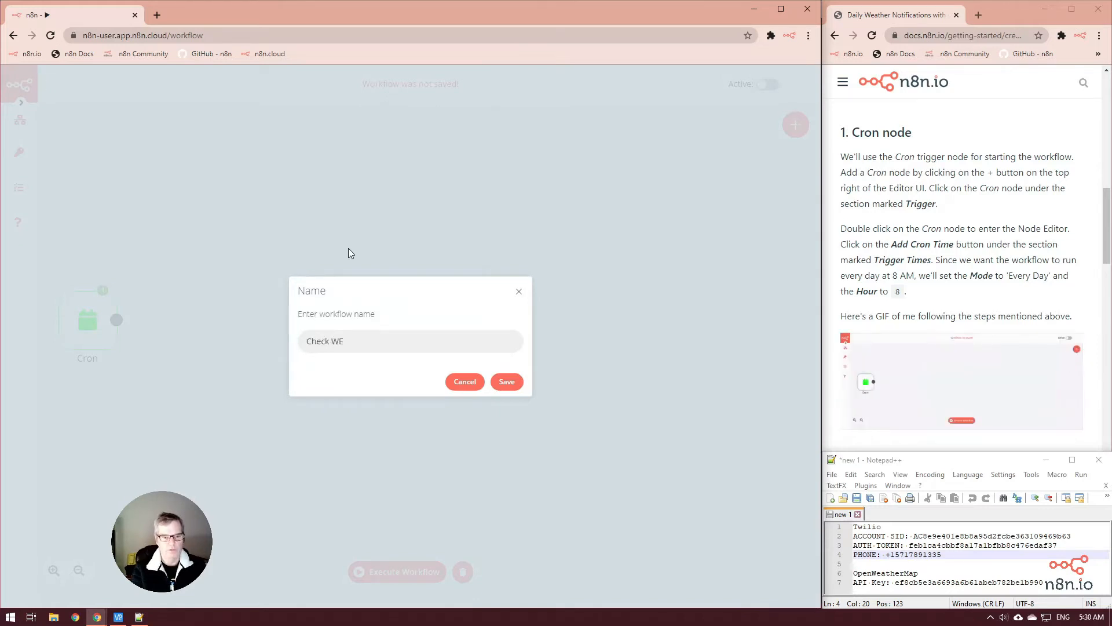
{"action": "key", "text": "BackSpace"}
{"action": "type", "text": "eather"}
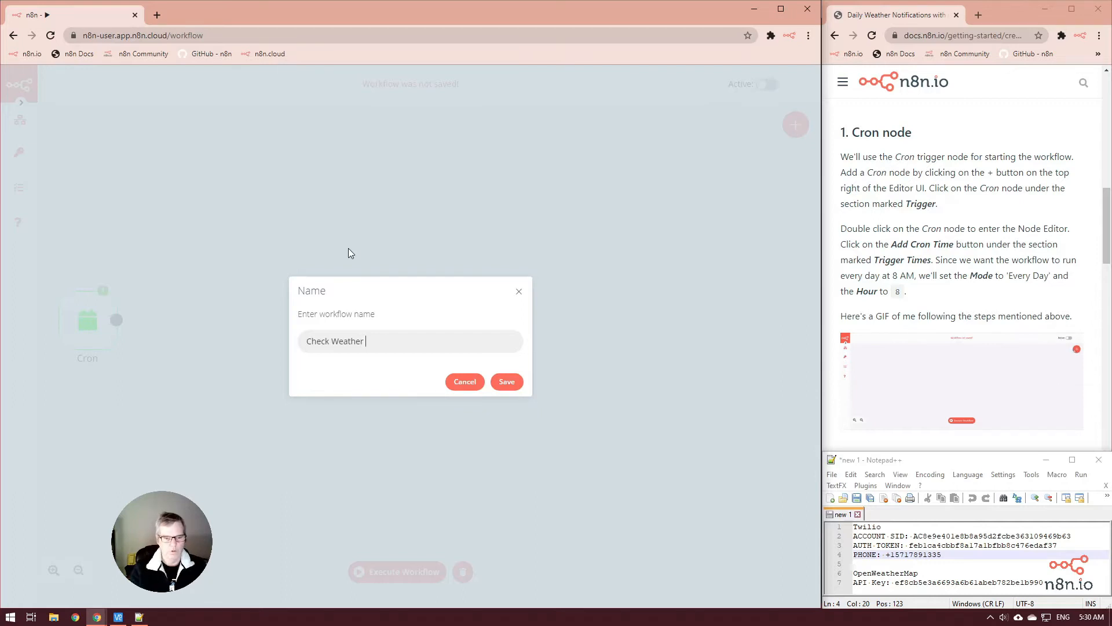
{"action": "left_click", "coordinate": [506, 381]}
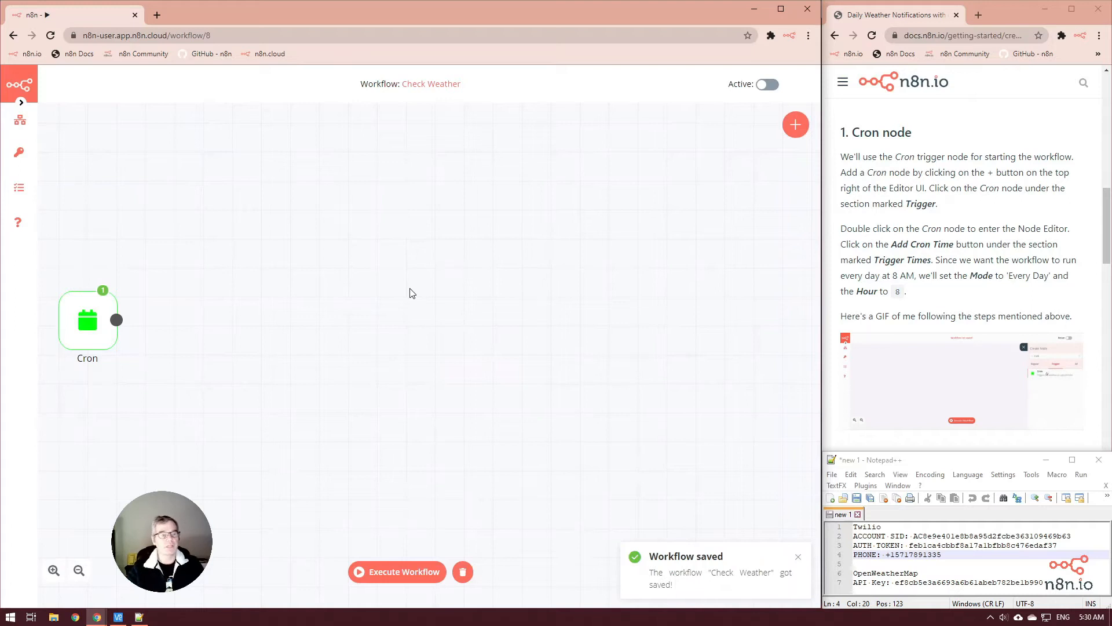
In the workflow settings, choose the timezone "Default - (GMT-07:00) Mountain Time - Edmonton" and save the settings.
{"action": "mouse_move", "coordinate": [19, 122]}
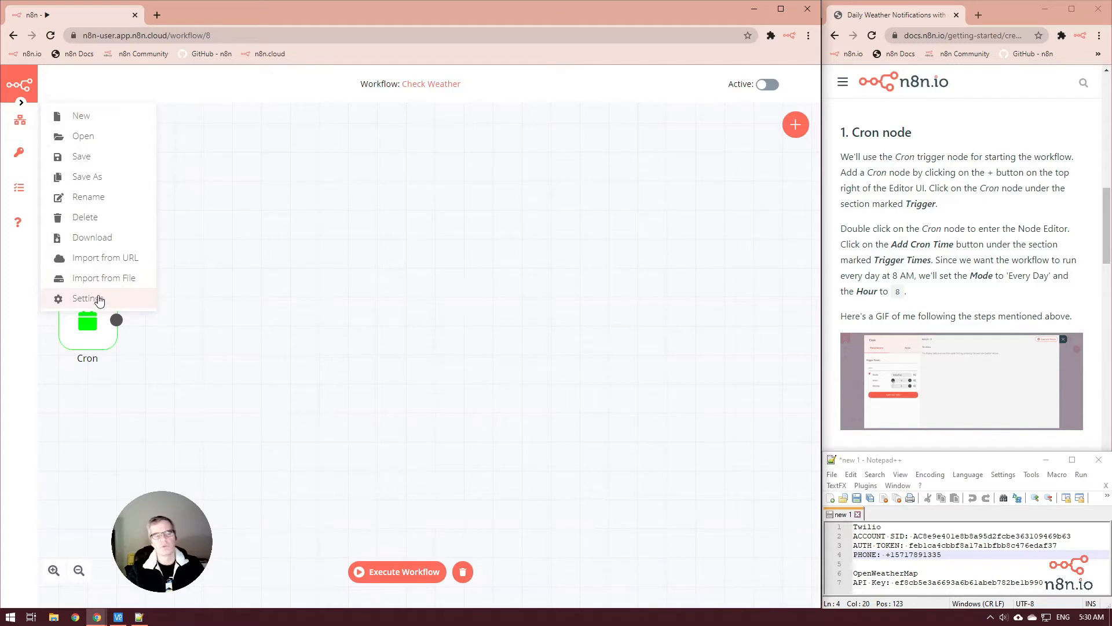
{"action": "left_click", "coordinate": [100, 299]}
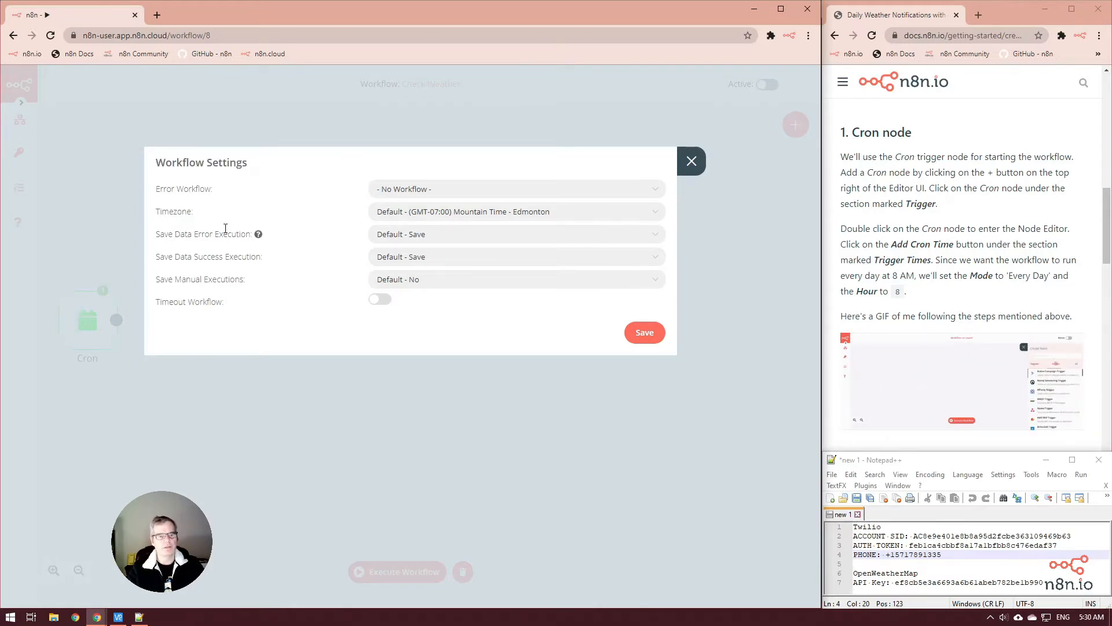
{"action": "mouse_move", "coordinate": [200, 213]}
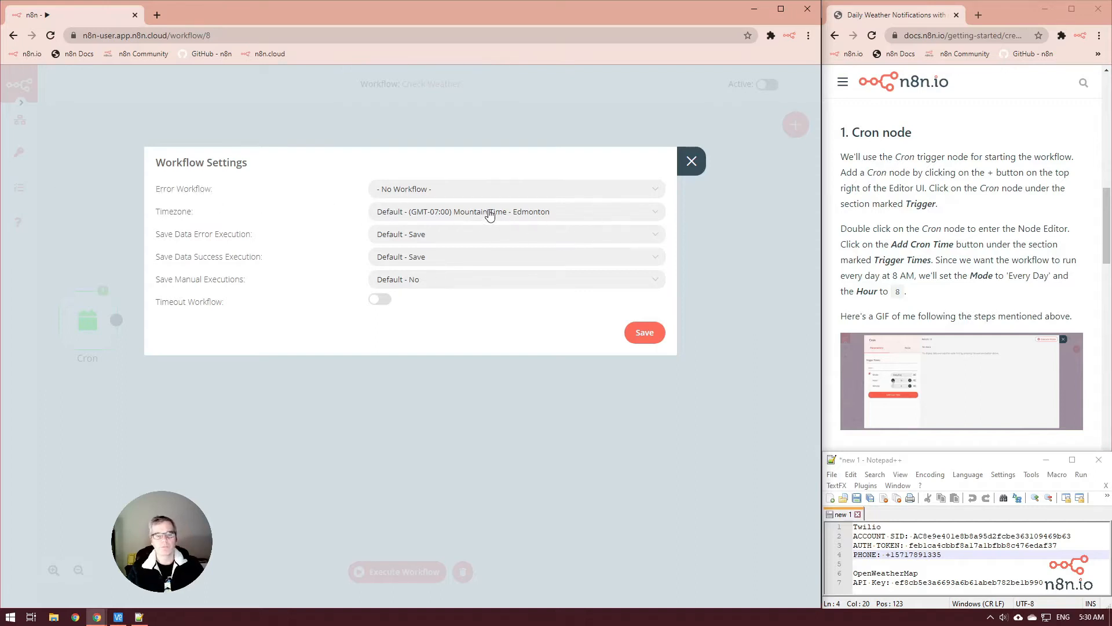
{"action": "left_click", "coordinate": [655, 216]}
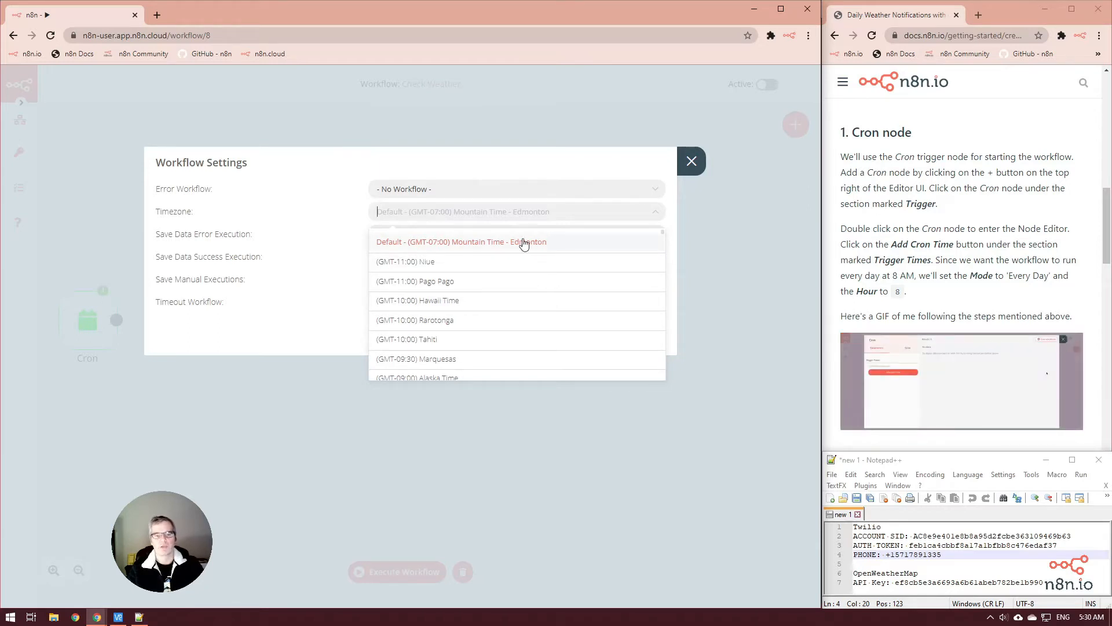
{"action": "left_click", "coordinate": [571, 247]}
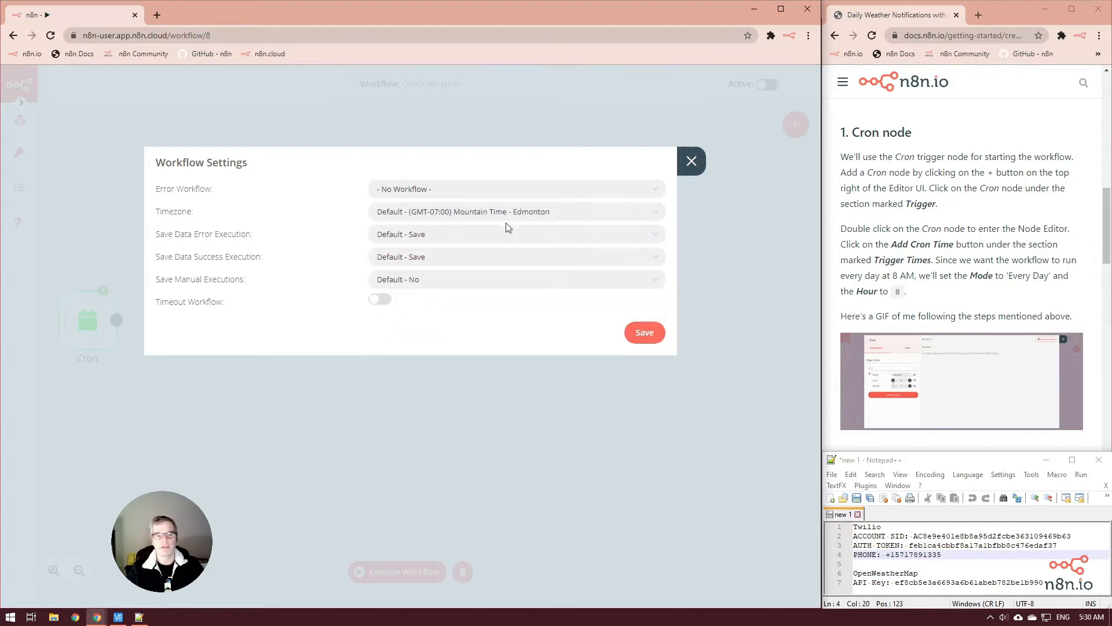
{"action": "left_click", "coordinate": [554, 218]}
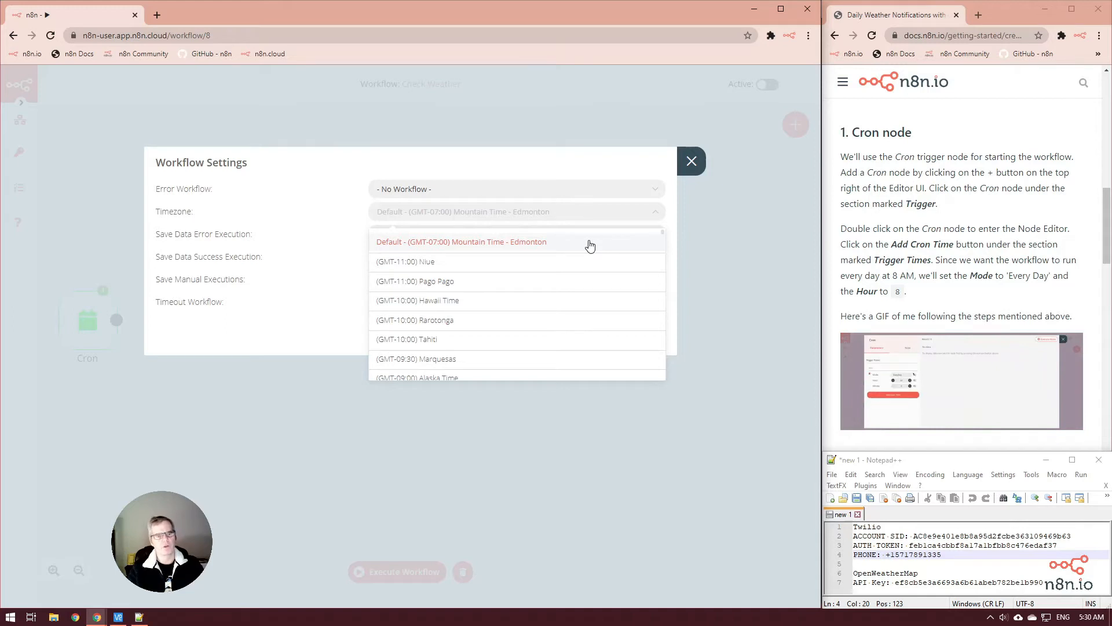
{"action": "left_click", "coordinate": [582, 157]}
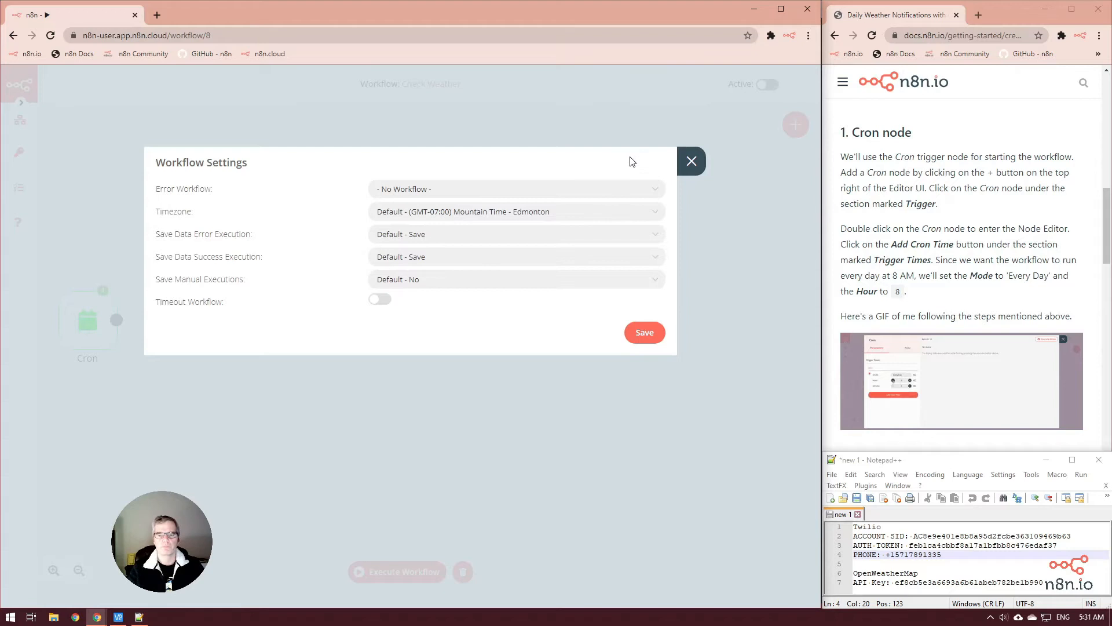
{"action": "left_click", "coordinate": [648, 333]}
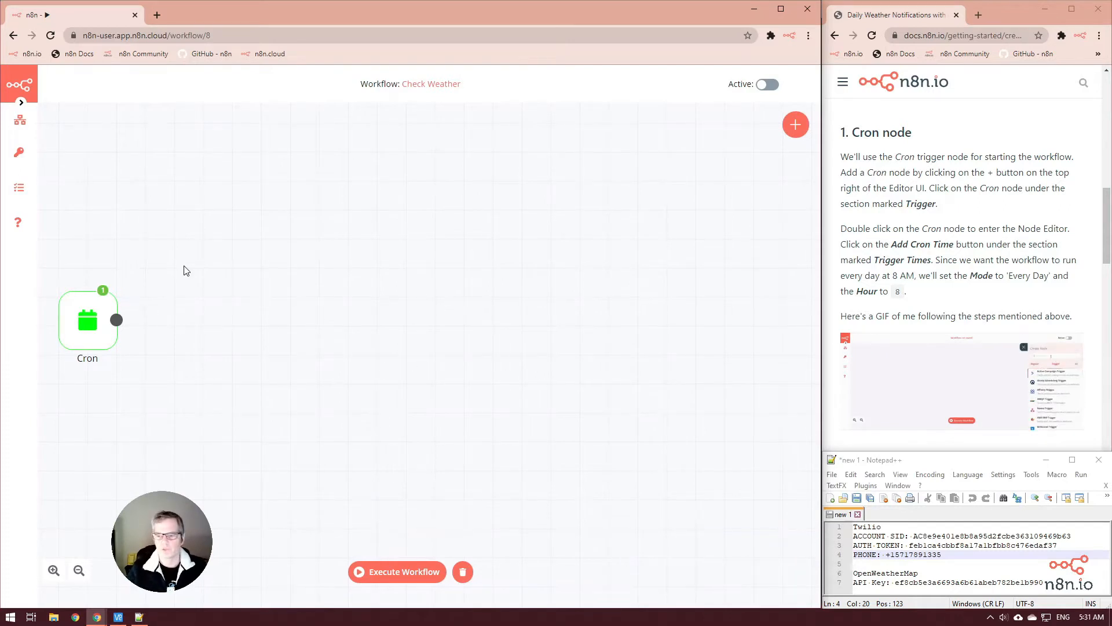
Following the tutorial's OpenWeatherMap section, add an OpenWeatherMap node after the Cron node.
{"action": "scroll", "coordinate": [930, 219], "scroll_direction": "down", "scroll_amount": 3}
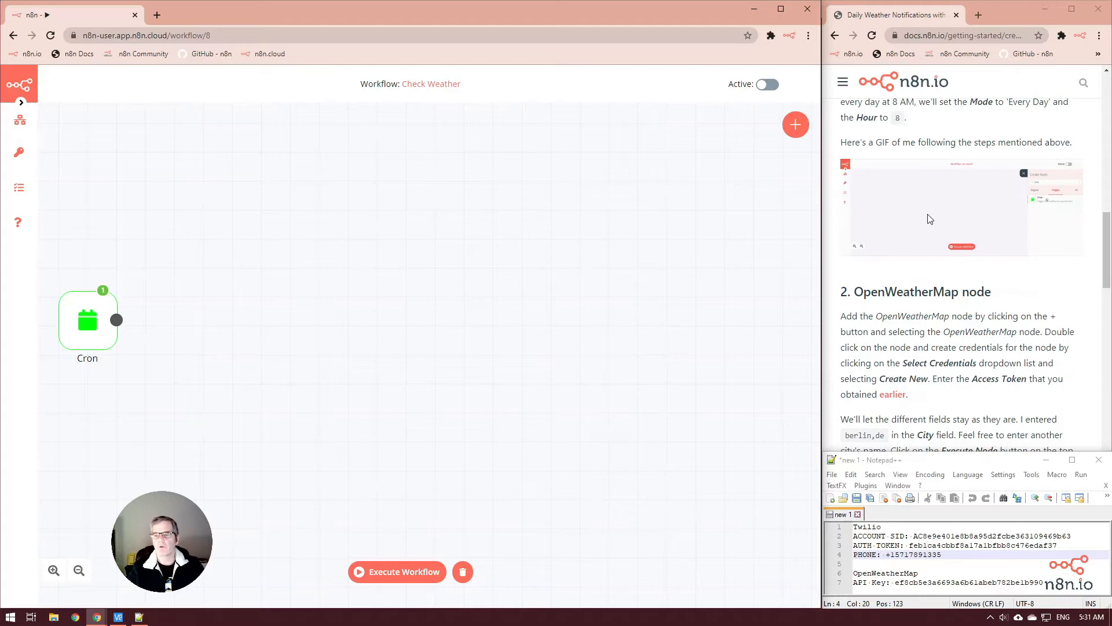
{"action": "scroll", "coordinate": [930, 219], "scroll_direction": "down", "scroll_amount": 2}
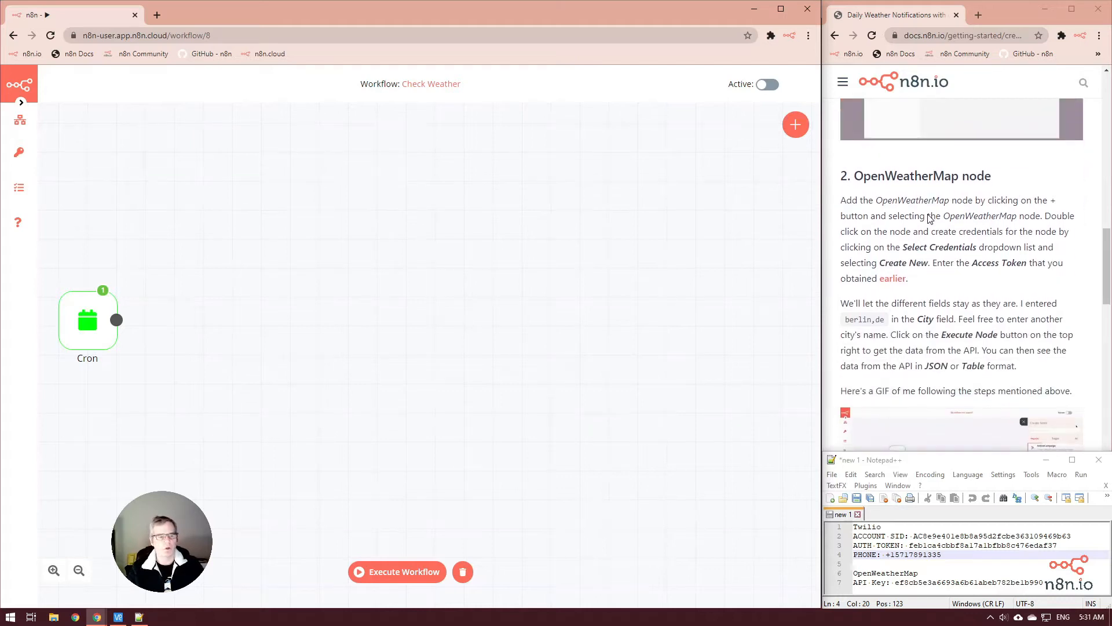
{"action": "left_click", "coordinate": [88, 322]}
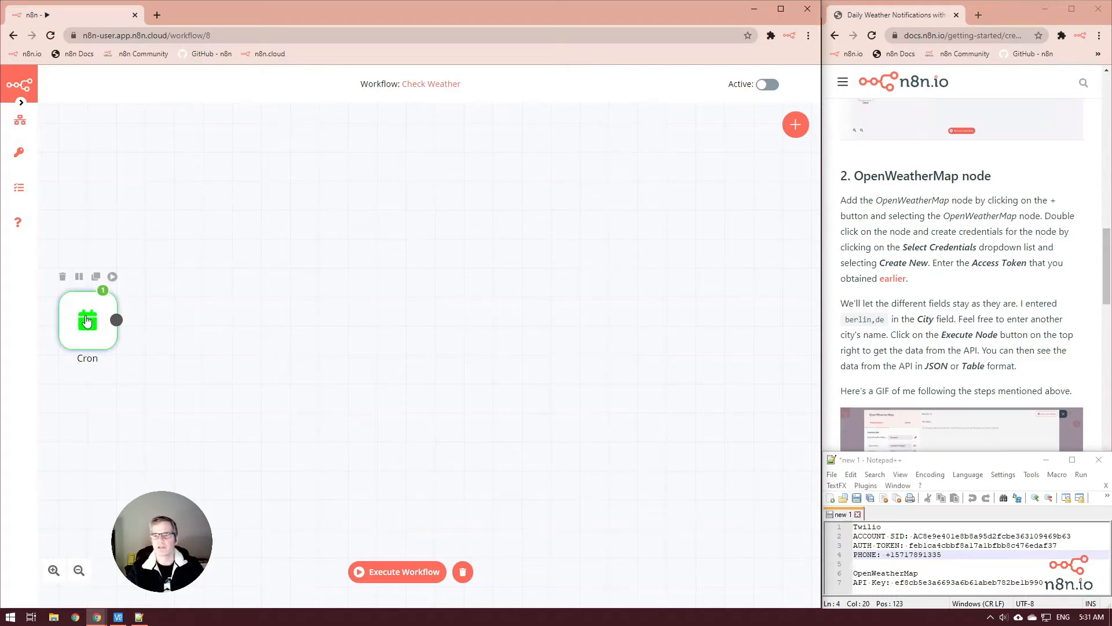
{"action": "left_click", "coordinate": [798, 127]}
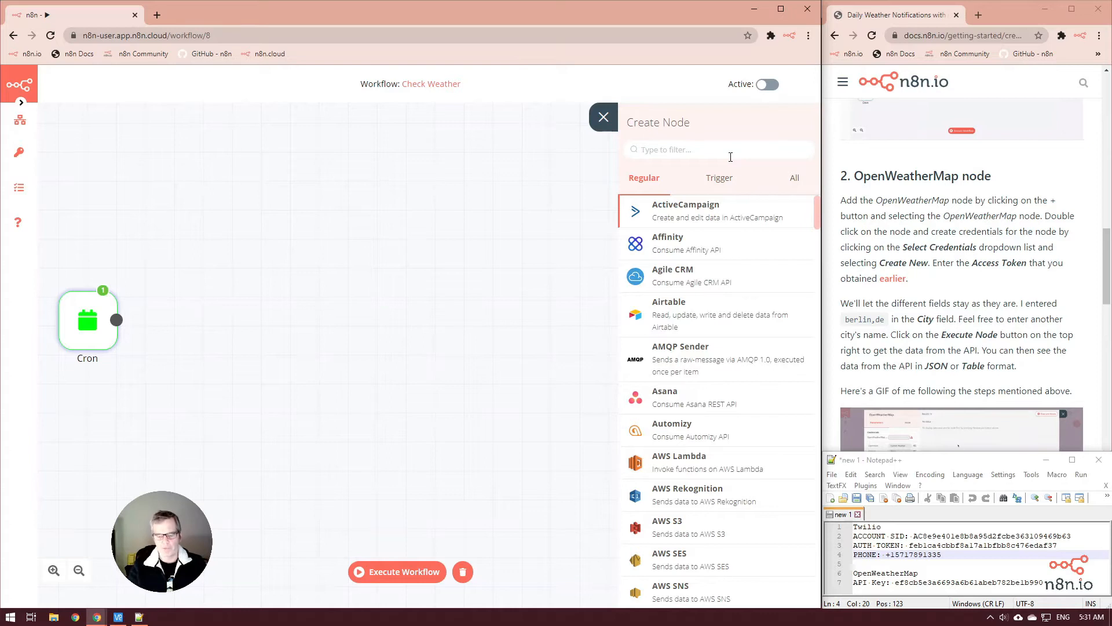
{"action": "type", "text": "open"}
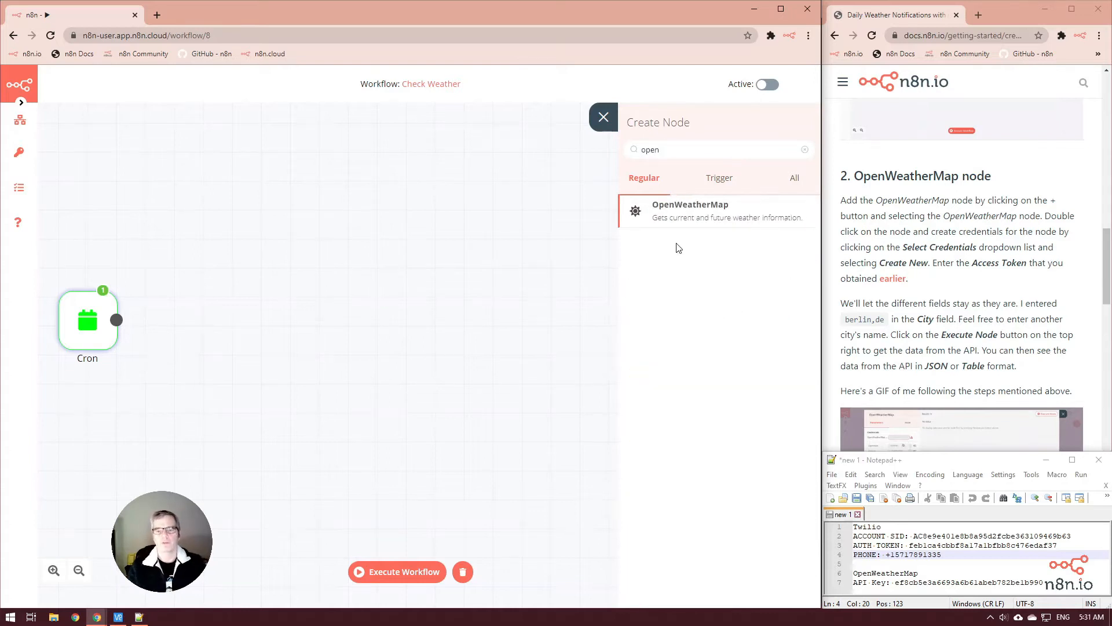
{"action": "left_click", "coordinate": [684, 216]}
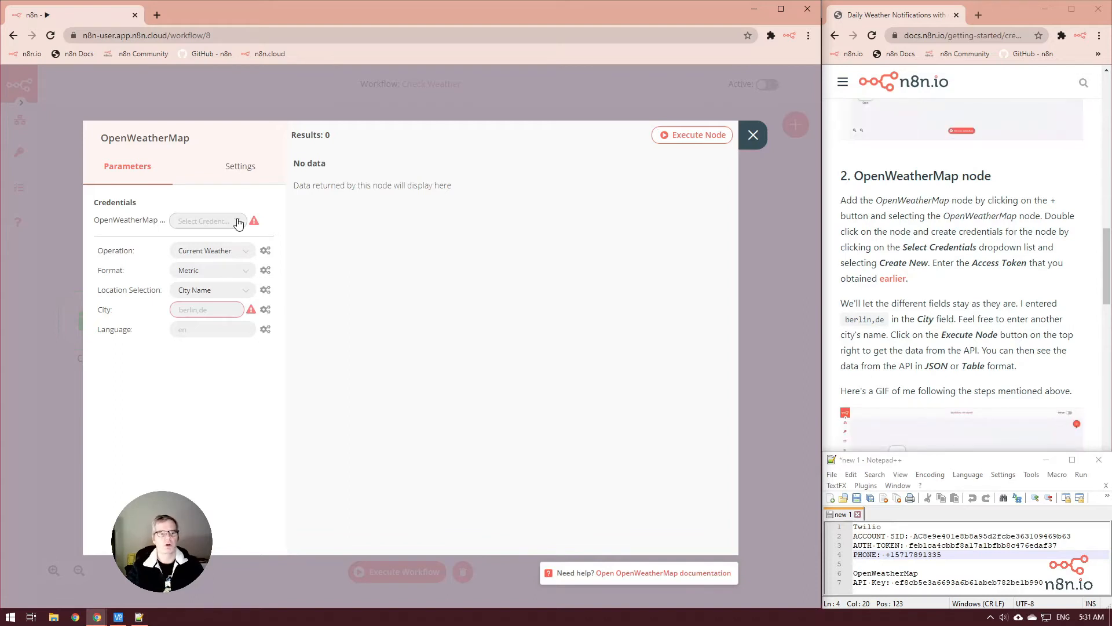
Assign the existing "OpenWeatherMap Cred" credentials to the node, open them for editing and save them.
{"action": "left_click", "coordinate": [238, 223]}
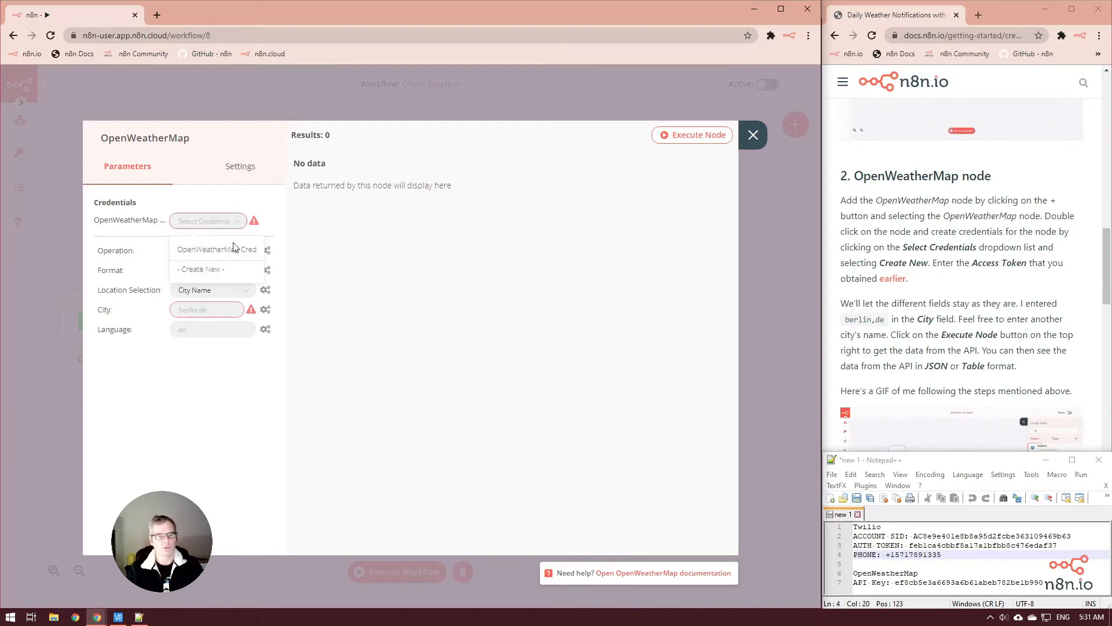
{"action": "left_click", "coordinate": [218, 253]}
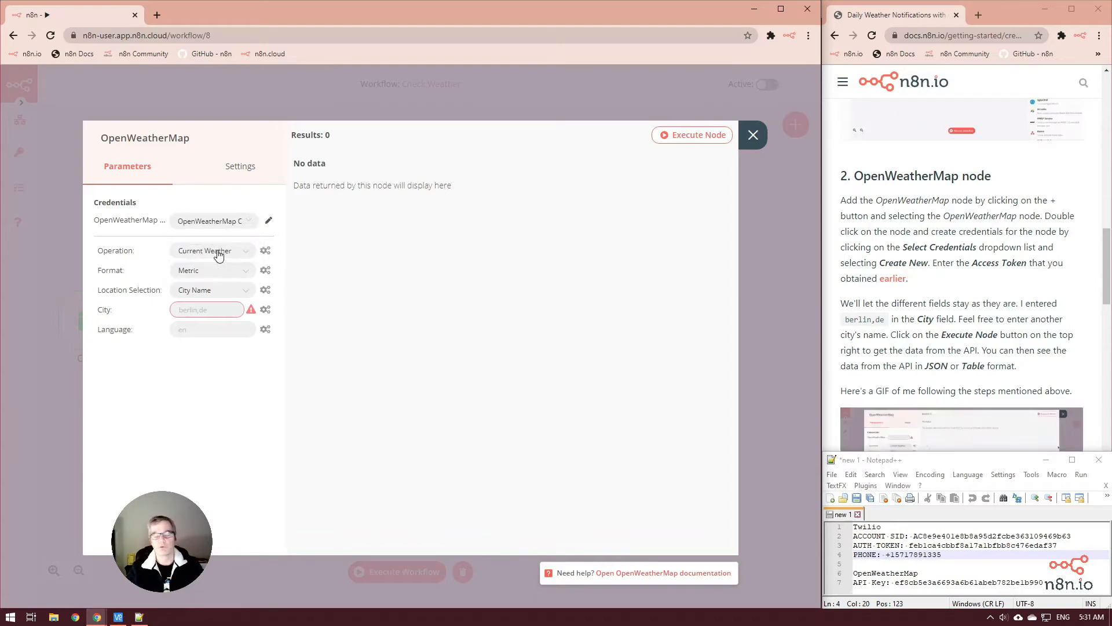
{"action": "left_click", "coordinate": [269, 220]}
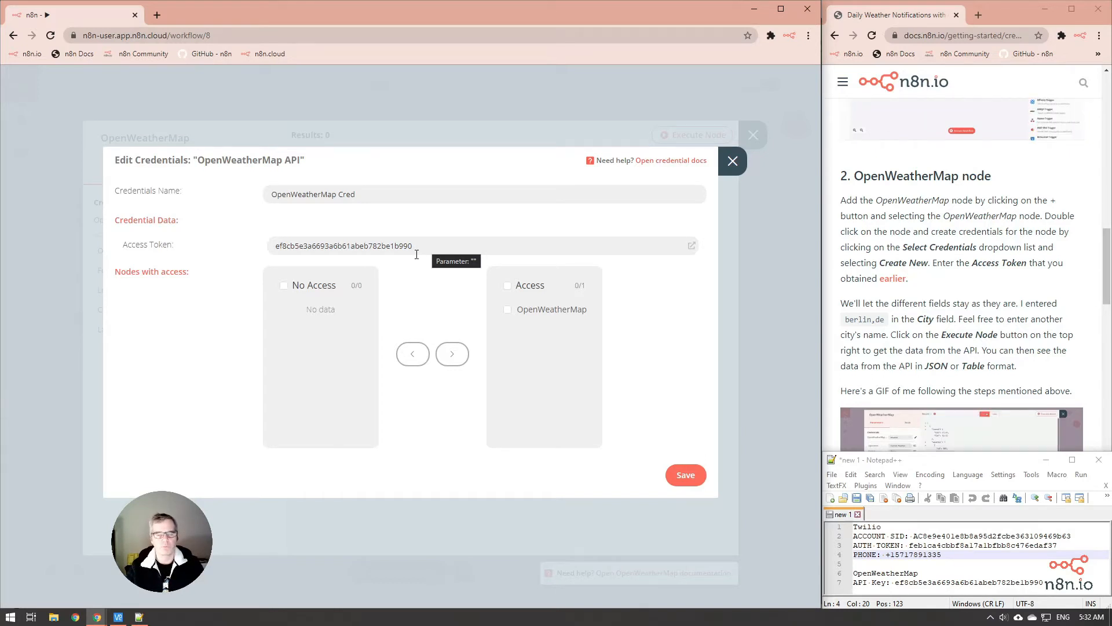
{"action": "left_click", "coordinate": [685, 480]}
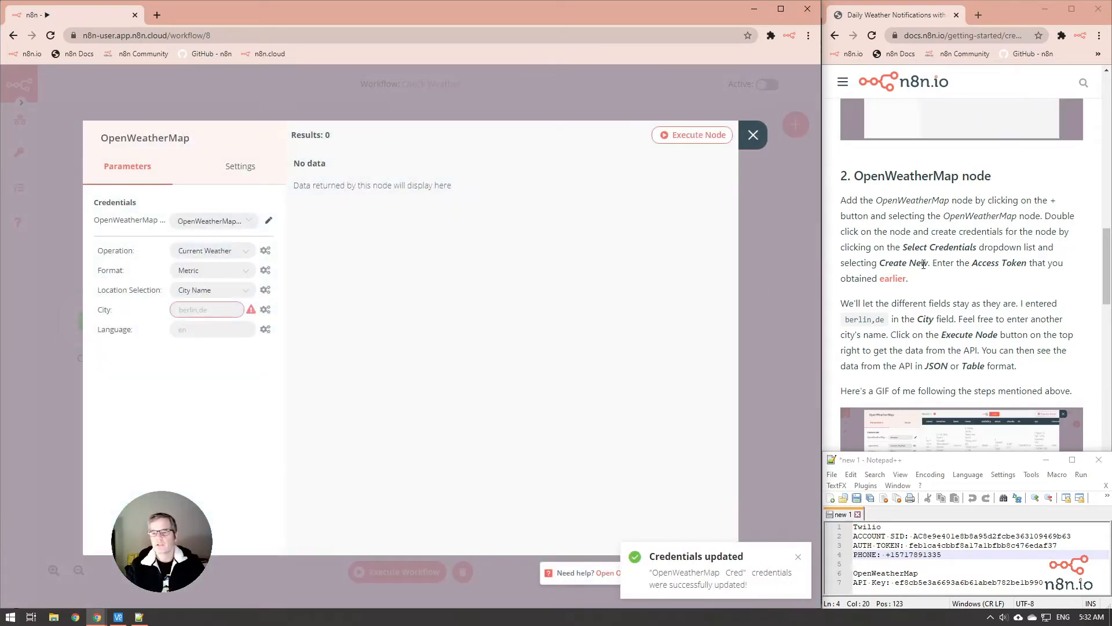
Set the OpenWeatherMap node's city to "Edmonton, CA" and execute the node.
{"action": "scroll", "coordinate": [939, 259], "scroll_direction": "down", "scroll_amount": 1}
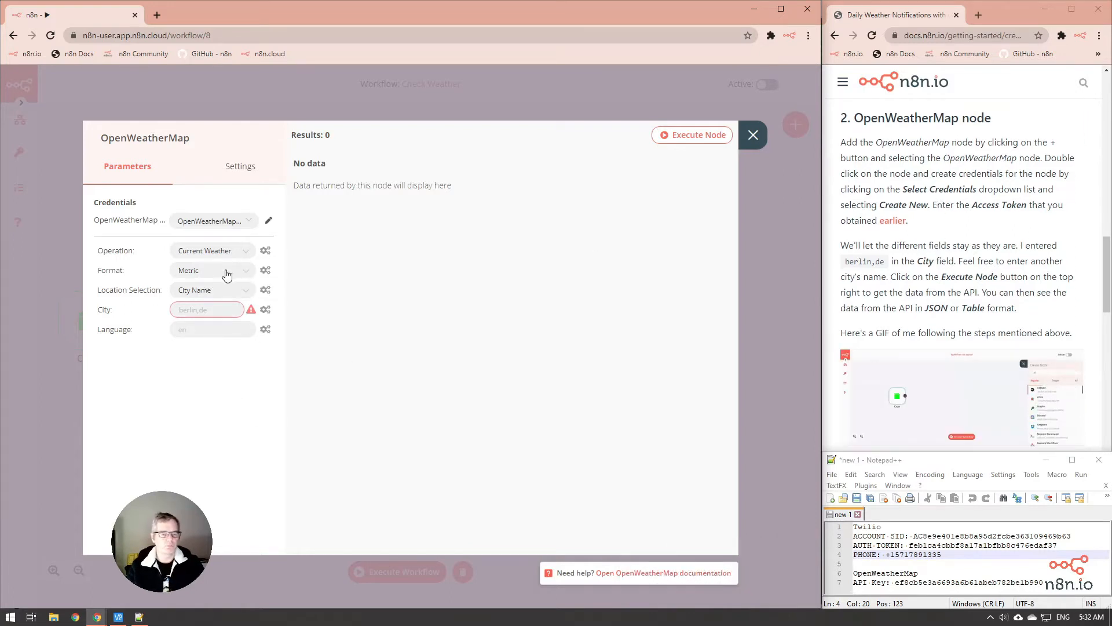
{"action": "left_click", "coordinate": [217, 310]}
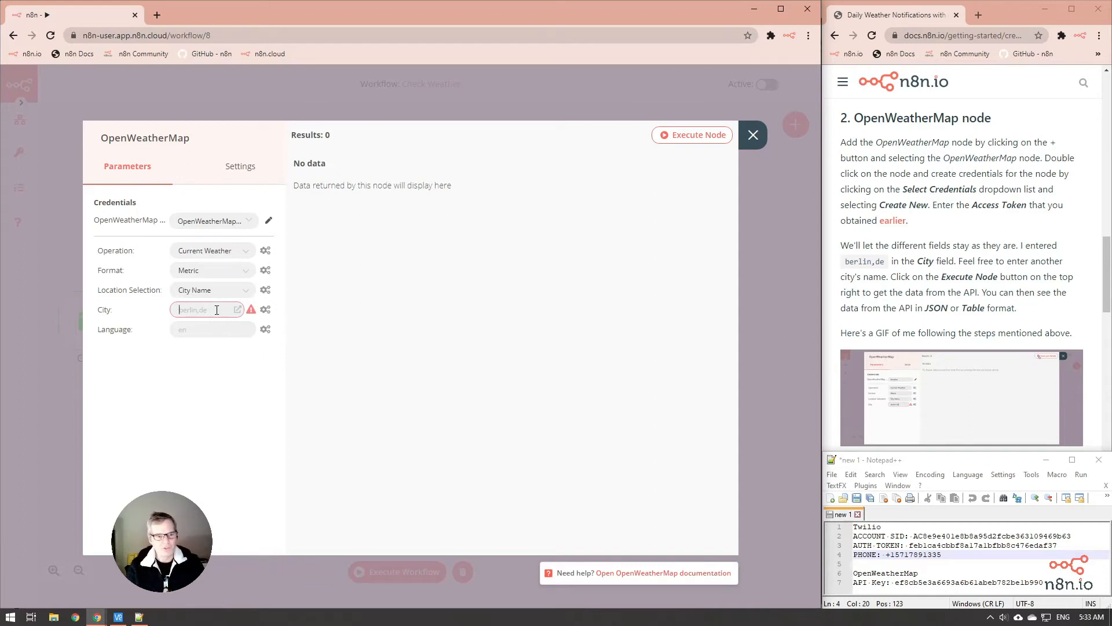
{"action": "type", "text": "Edmonton"}
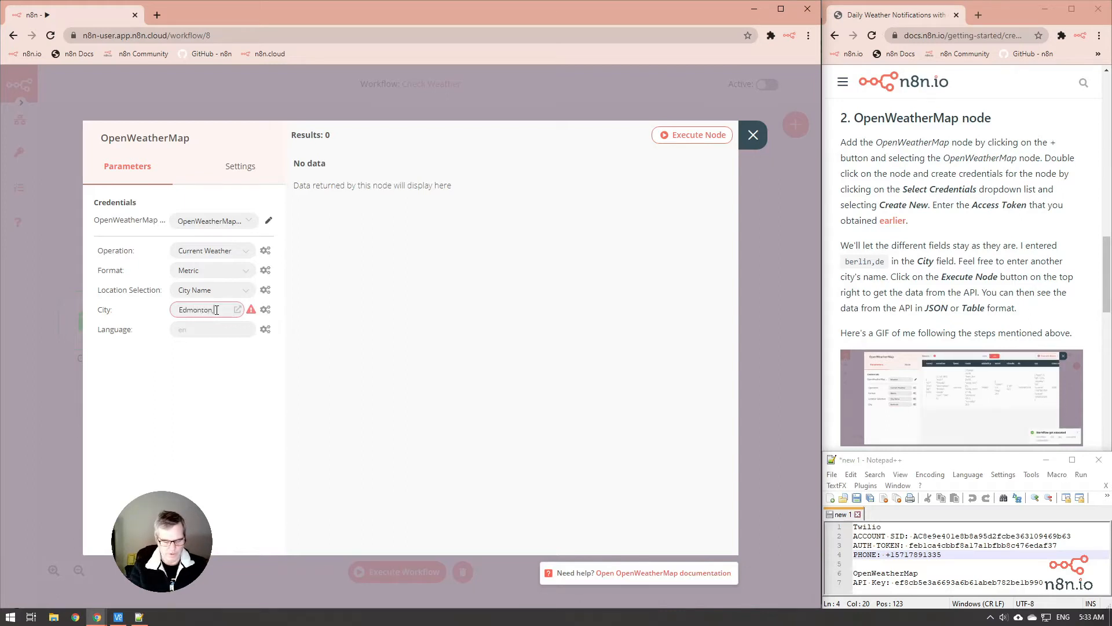
{"action": "type", "text": ", CA"}
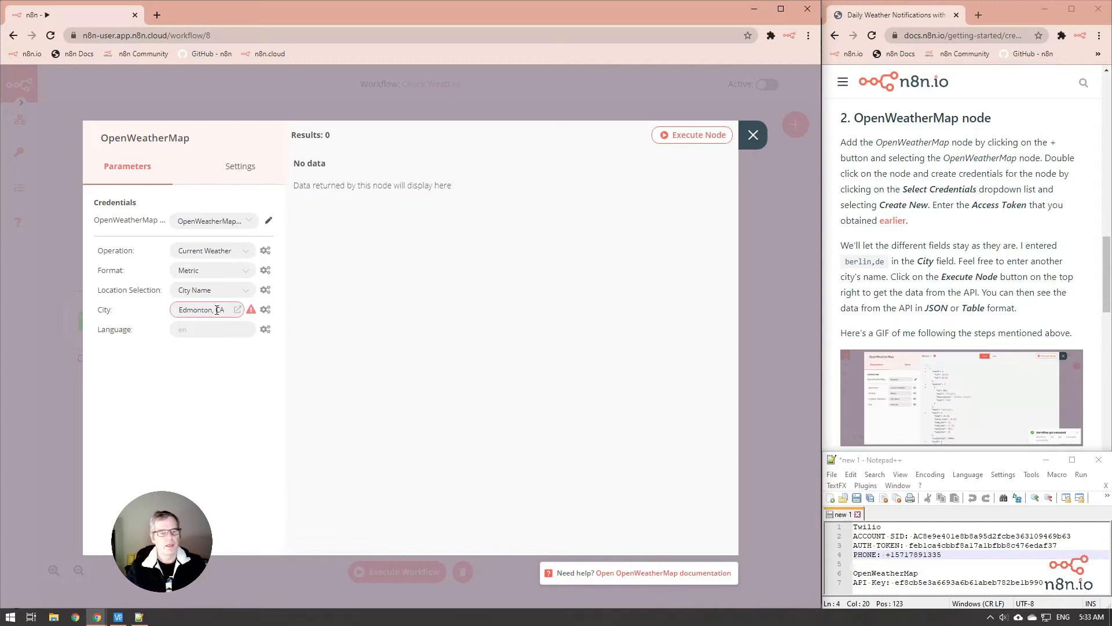
{"action": "left_click", "coordinate": [370, 311]}
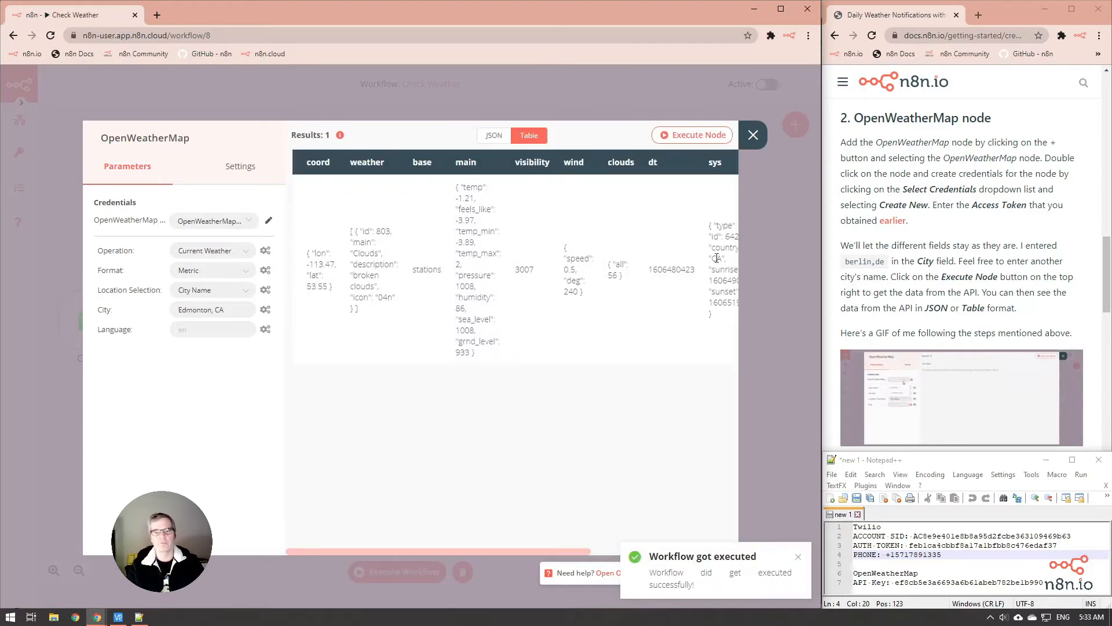
Examine the returned weather data as a table and as JSON, and close the node editor.
{"action": "left_click_drag", "start_coordinate": [426, 548], "coordinate": [403, 540]}
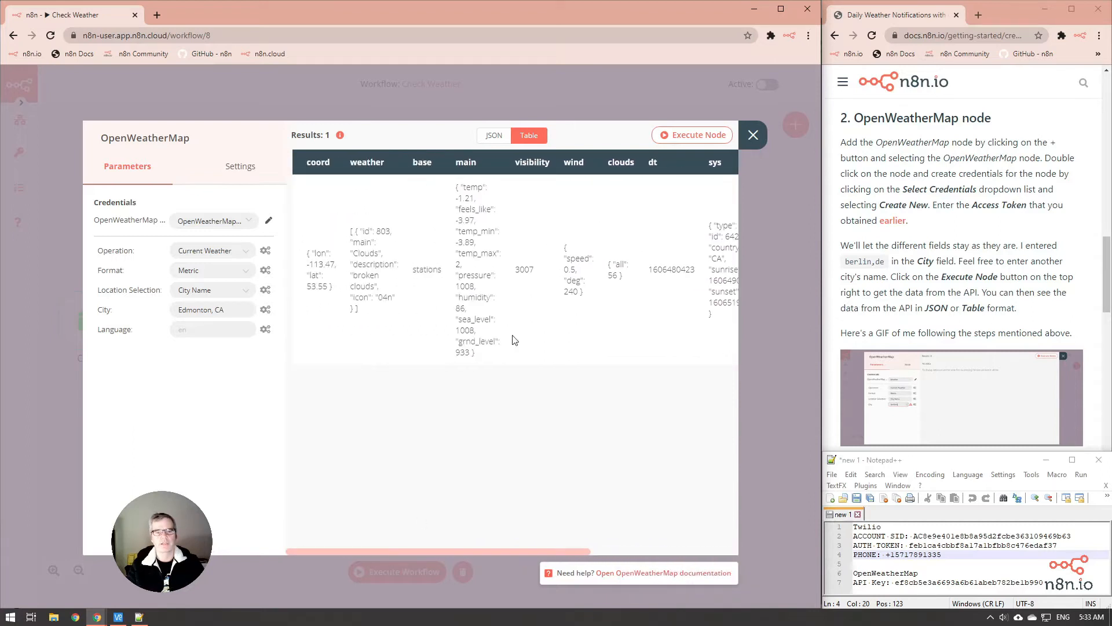
{"action": "left_click", "coordinate": [495, 136]}
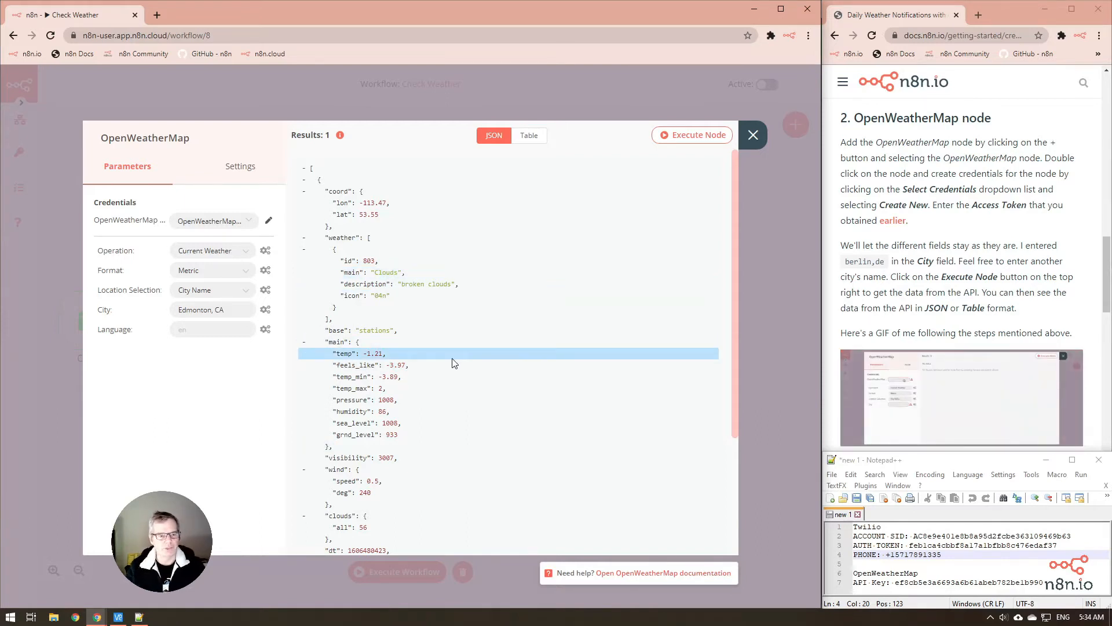
{"action": "scroll", "coordinate": [454, 363], "scroll_direction": "down", "scroll_amount": 2}
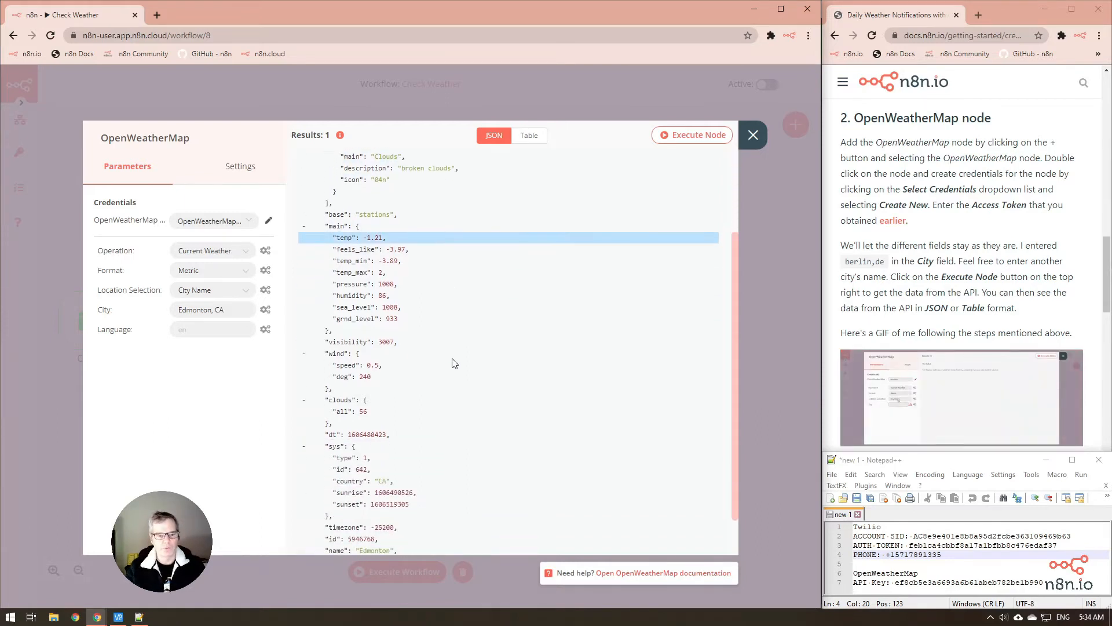
{"action": "scroll", "coordinate": [454, 360], "scroll_direction": "up", "scroll_amount": 2}
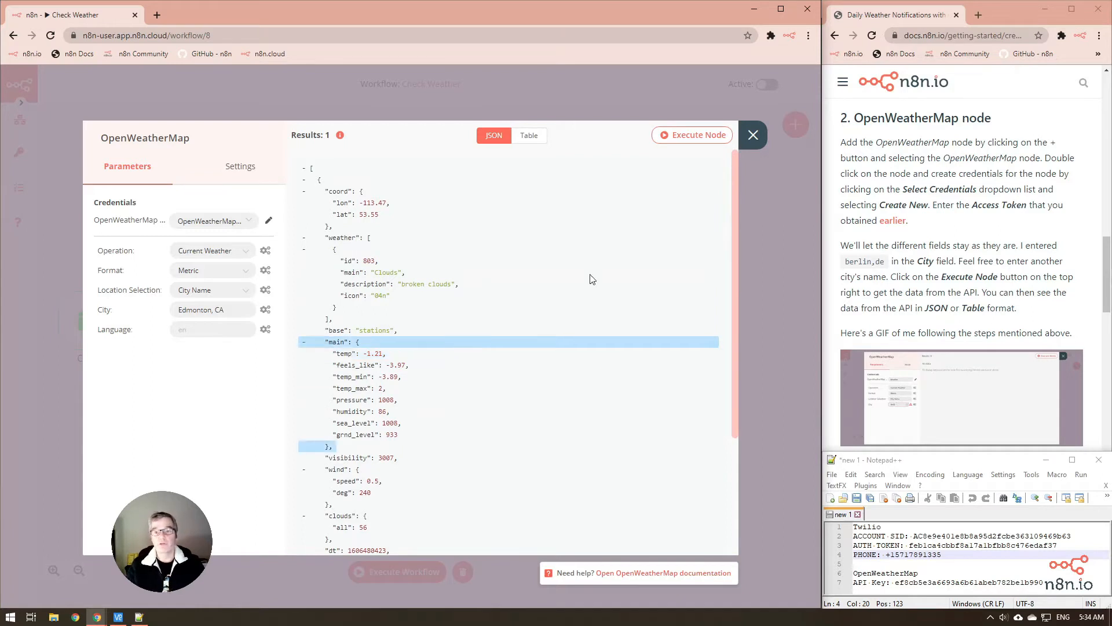
{"action": "left_click", "coordinate": [754, 135]}
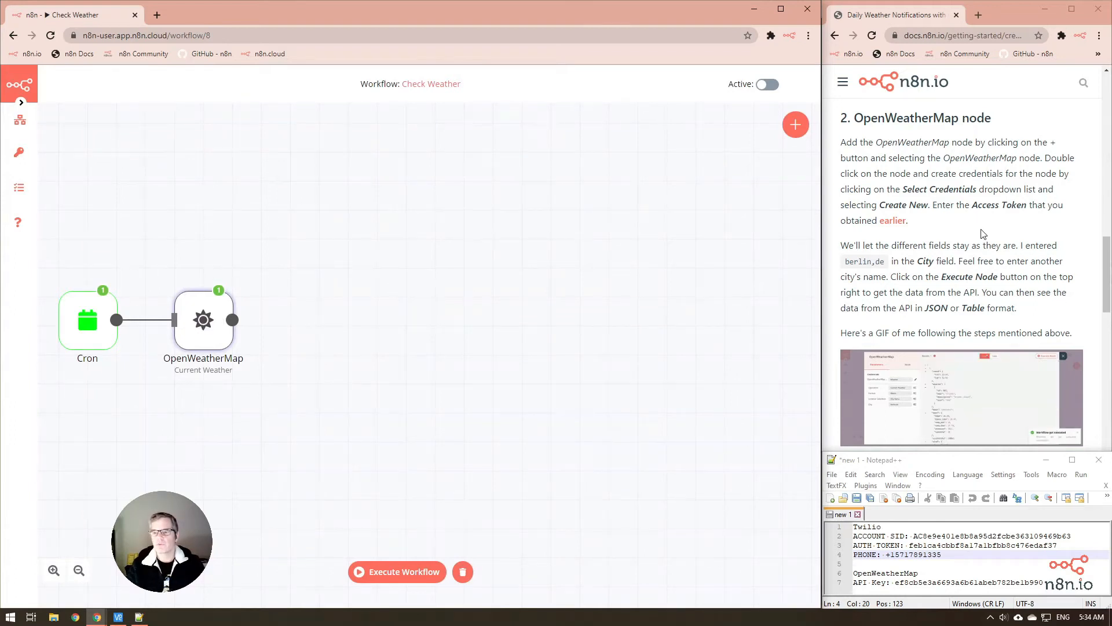
Following the tutorial's IF node section, add an IF node after OpenWeatherMap and close its editor.
{"action": "scroll", "coordinate": [985, 234], "scroll_direction": "down", "scroll_amount": 2}
{"action": "scroll", "coordinate": [983, 234], "scroll_direction": "down", "scroll_amount": 2}
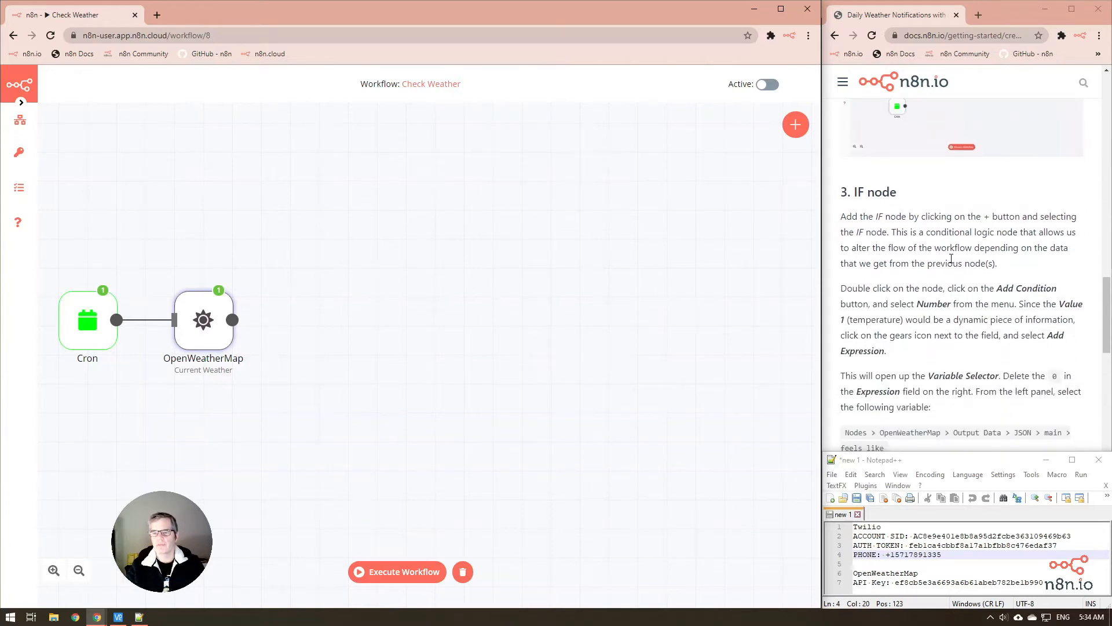
{"action": "scroll", "coordinate": [939, 261], "scroll_direction": "down", "scroll_amount": 1}
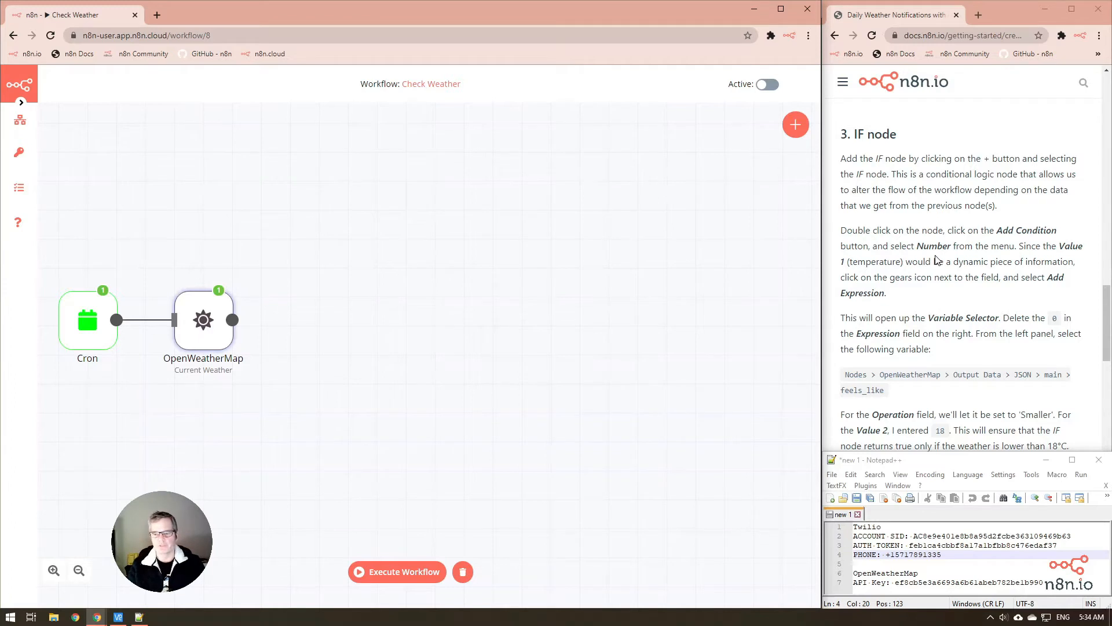
{"action": "left_click", "coordinate": [795, 124]}
{"action": "type", "text": "if"}
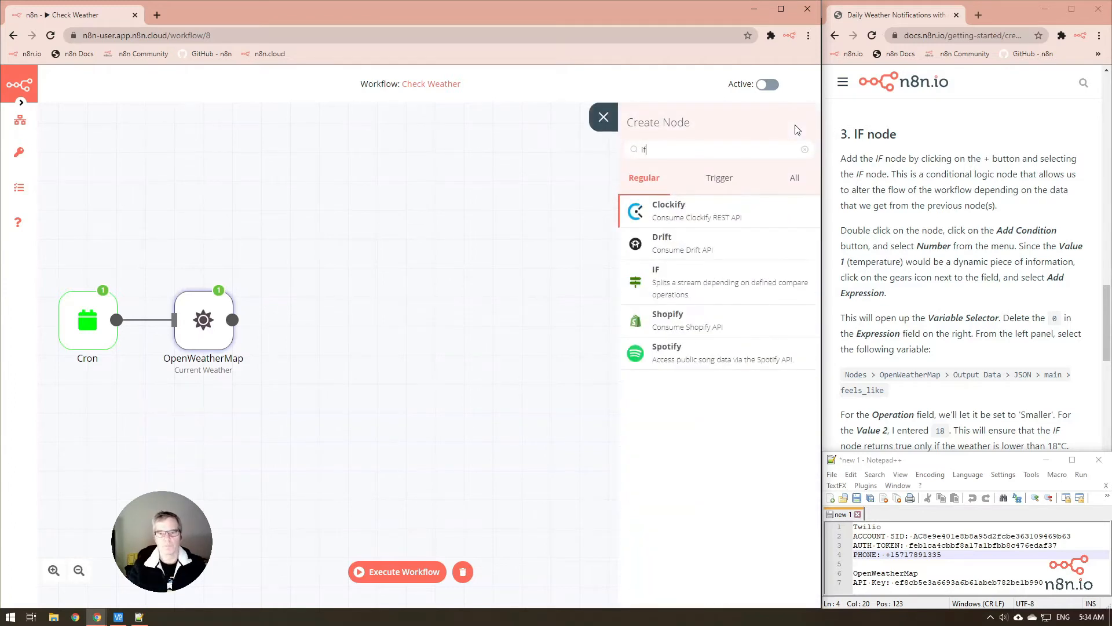
{"action": "left_click", "coordinate": [692, 288]}
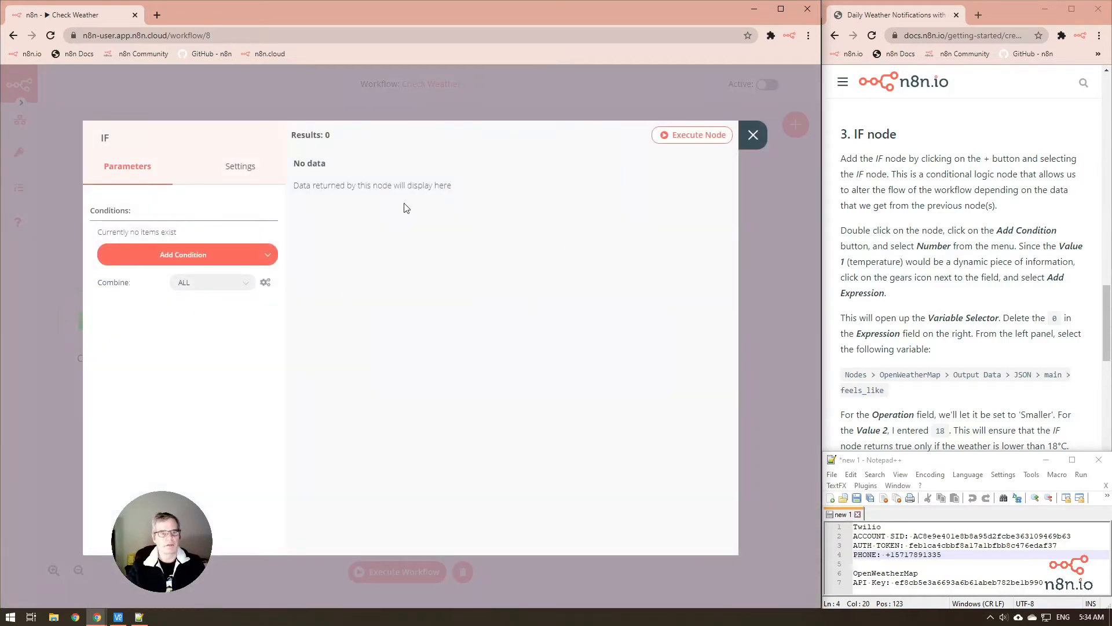
{"action": "left_click", "coordinate": [754, 135]}
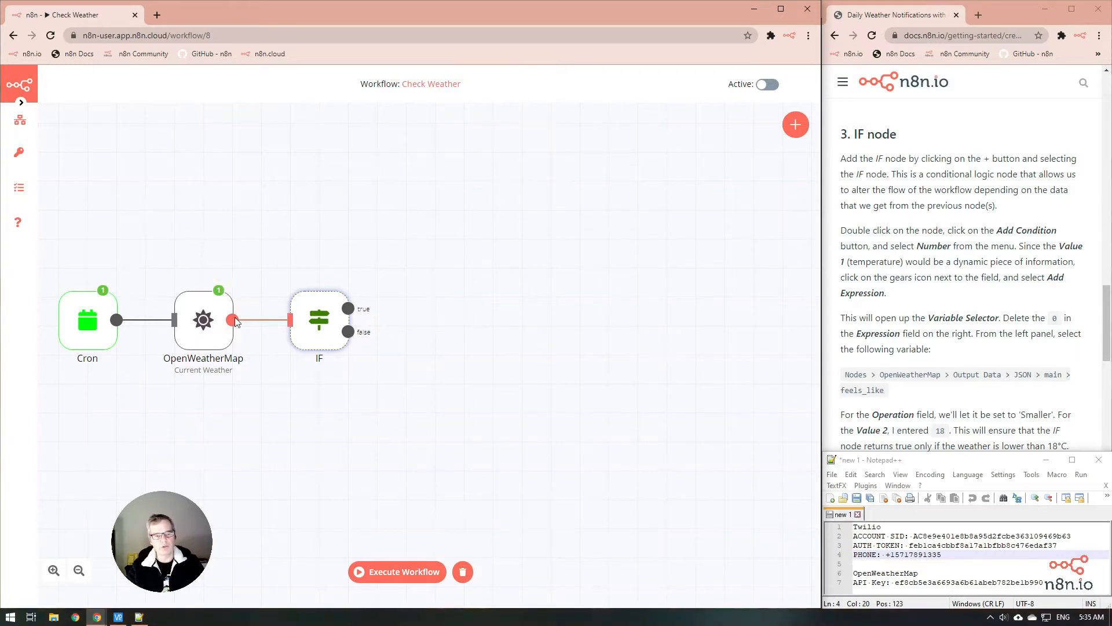
Add a Number condition to the IF node, set Value 1 to 28 and execute the node.
{"action": "mouse_move", "coordinate": [209, 343]}
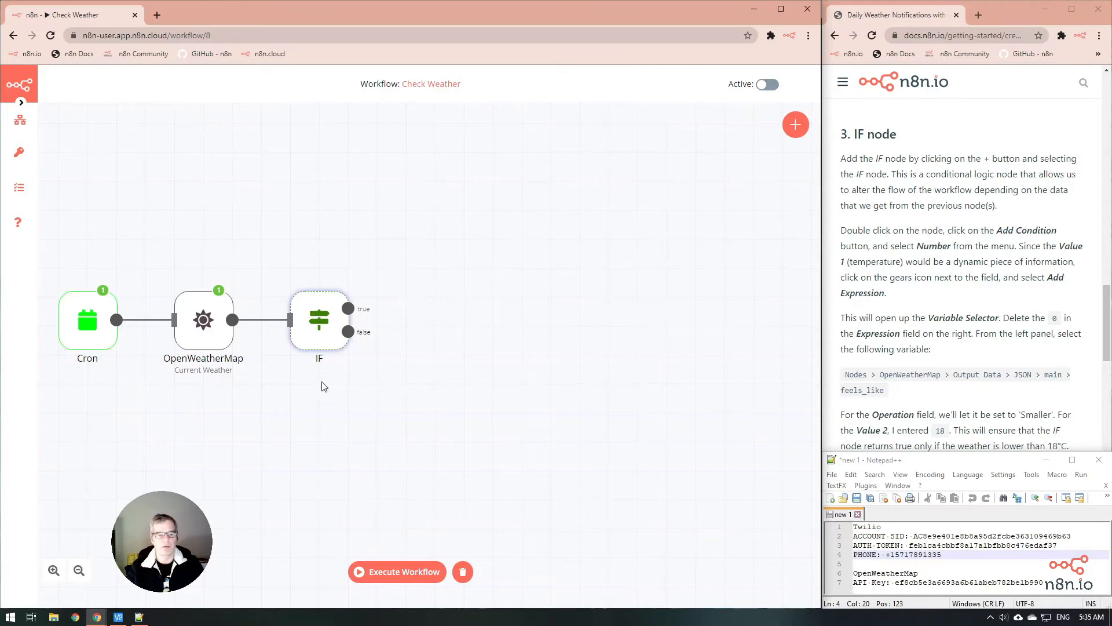
{"action": "double_click", "coordinate": [318, 329]}
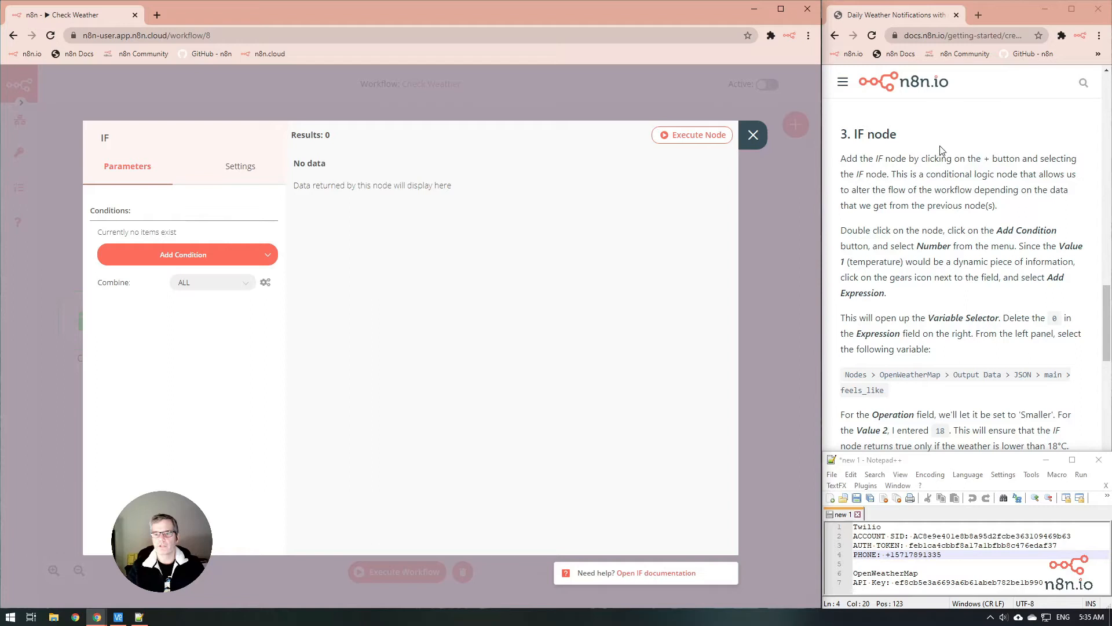
{"action": "scroll", "coordinate": [949, 190], "scroll_direction": "down", "scroll_amount": 1}
{"action": "scroll", "coordinate": [950, 190], "scroll_direction": "up", "scroll_amount": 1}
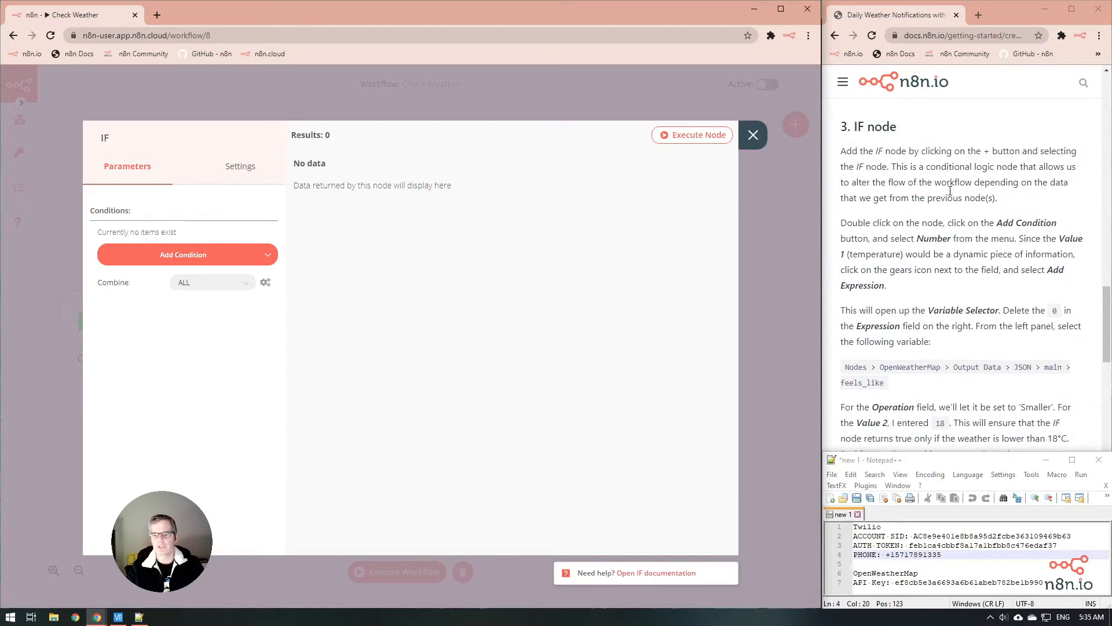
{"action": "left_click", "coordinate": [261, 255]}
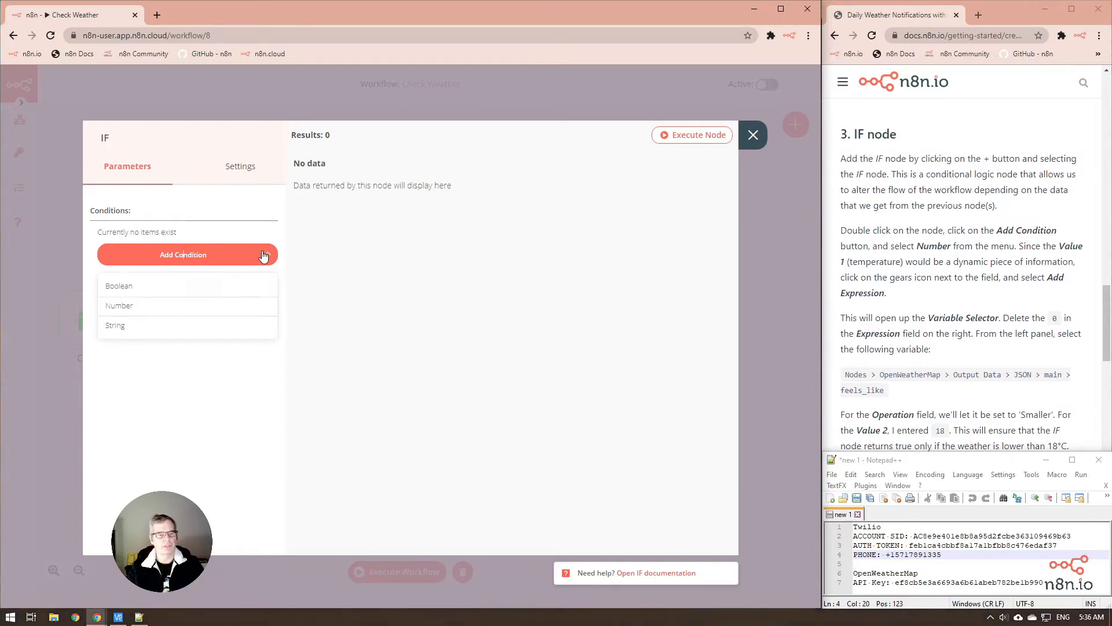
{"action": "left_click", "coordinate": [174, 314]}
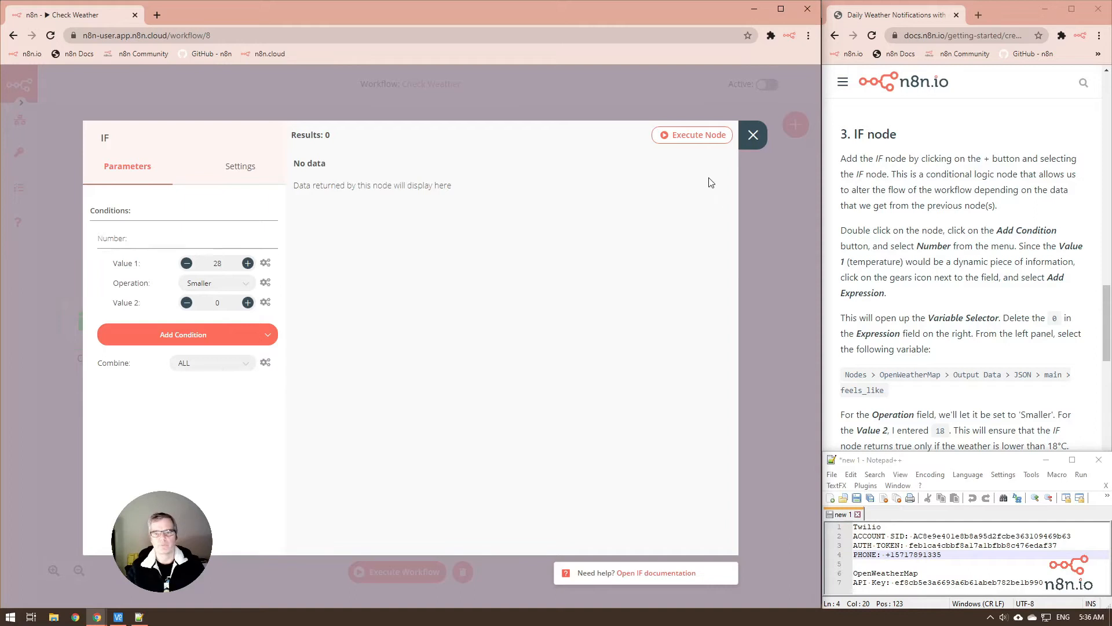
{"action": "left_click", "coordinate": [700, 138]}
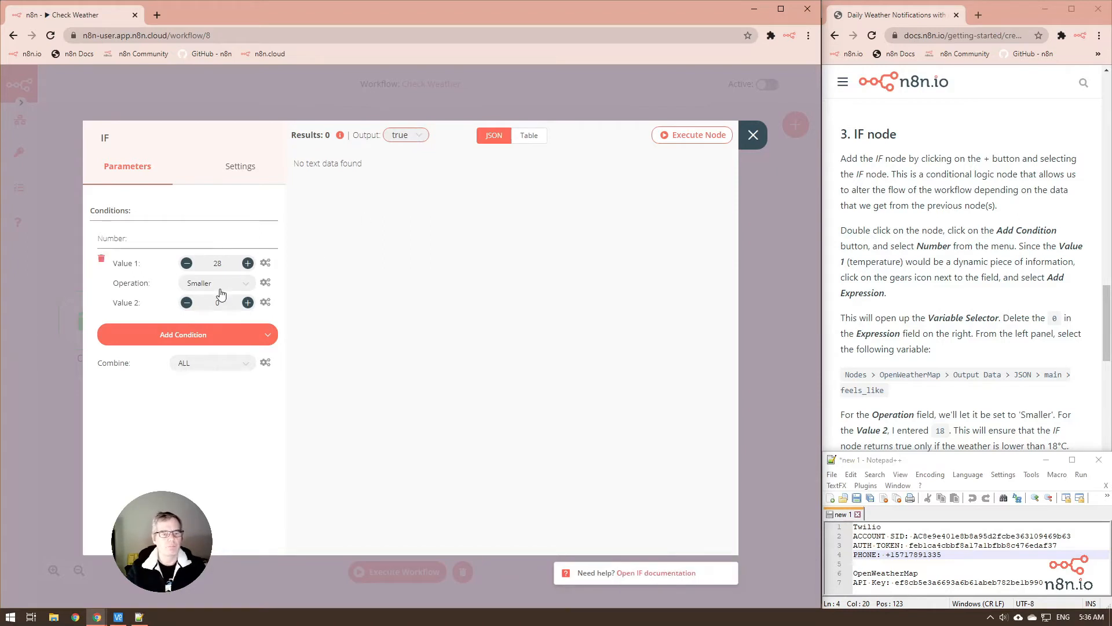
{"action": "left_click", "coordinate": [233, 267]}
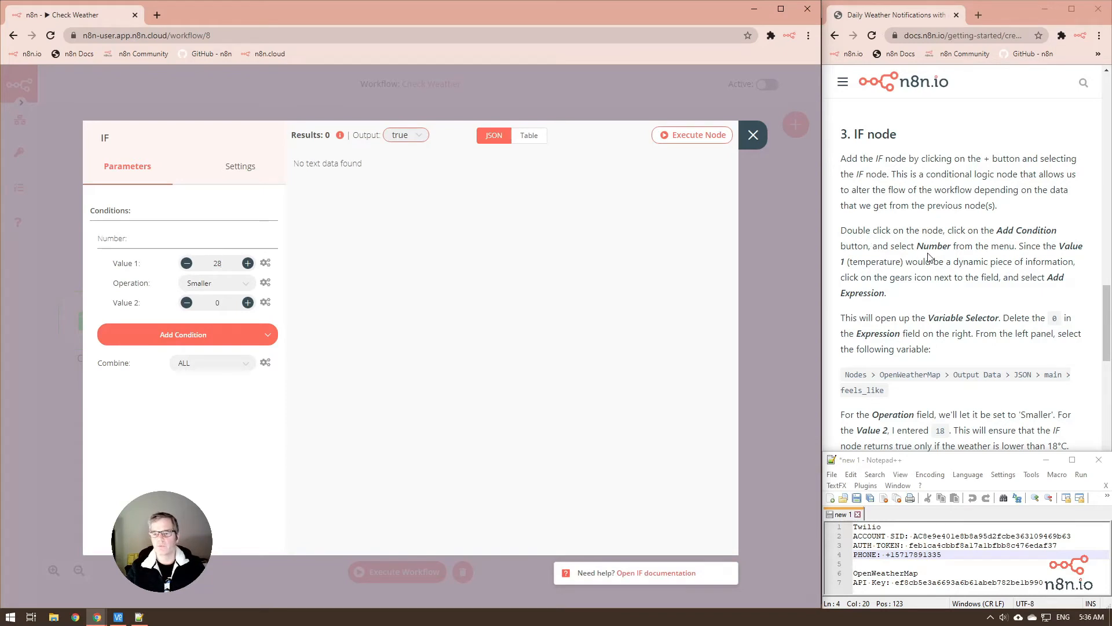
Following the tutorial, open an expression for Value 1 of the IF condition and clear its existing content.
{"action": "scroll", "coordinate": [955, 267], "scroll_direction": "down", "scroll_amount": 3}
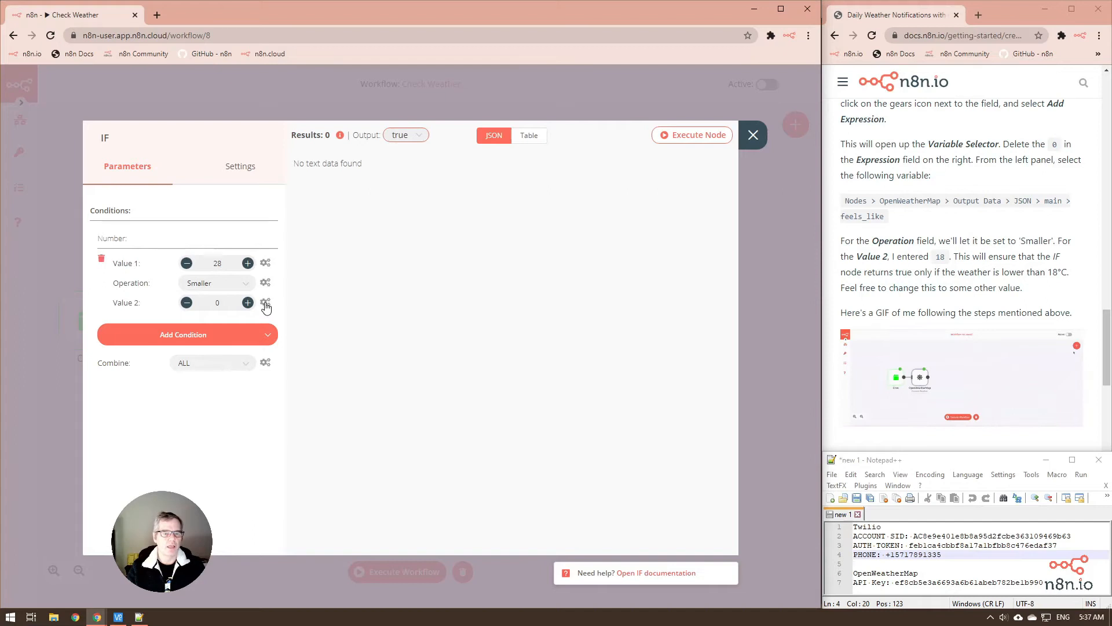
{"action": "left_click", "coordinate": [266, 264]}
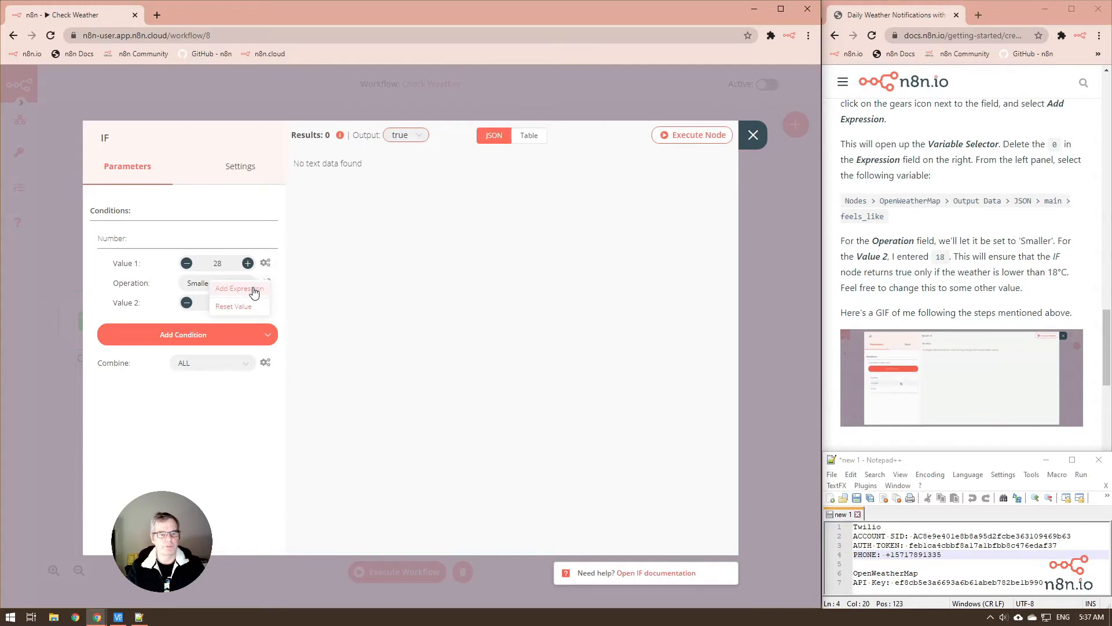
{"action": "left_click", "coordinate": [253, 288]}
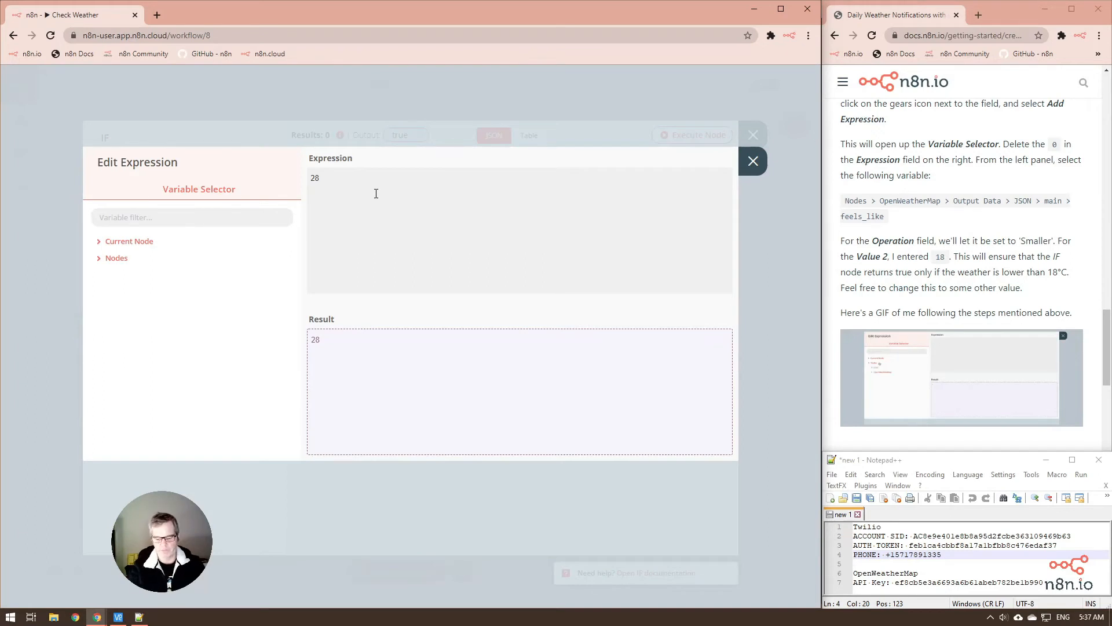
{"action": "key", "text": "BackSpace"}
{"action": "key", "text": "BackSpace"}
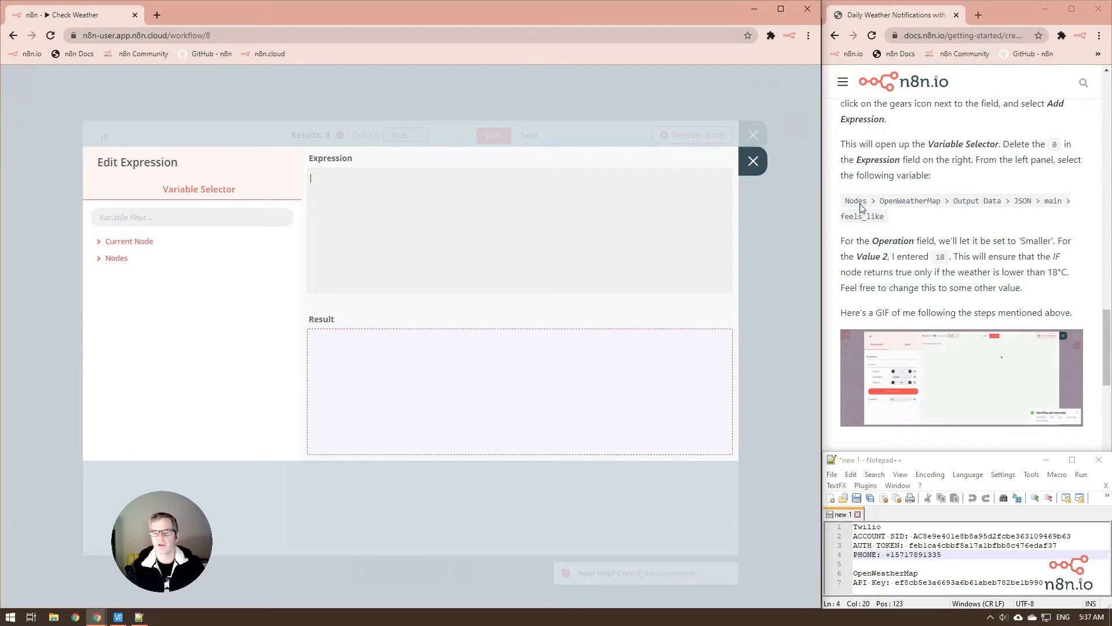
Insert the variable Nodes > OpenWeatherMap > Output Data > JSON > main > feels_like into the Value 1 expression and close the expression editor.
{"action": "left_click", "coordinate": [99, 261]}
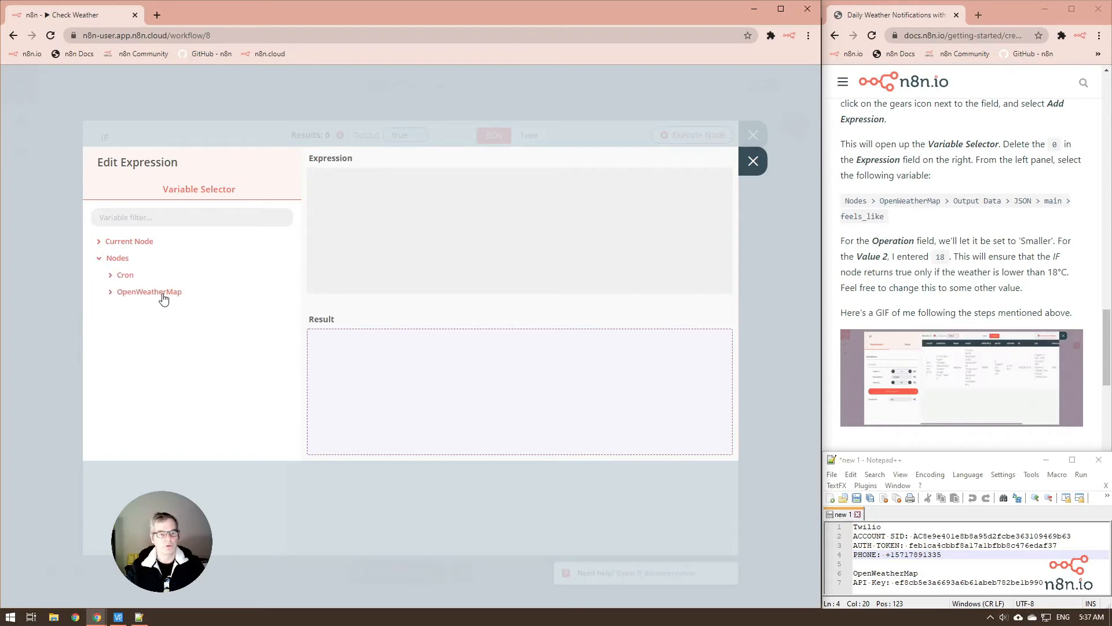
{"action": "left_click", "coordinate": [110, 294]}
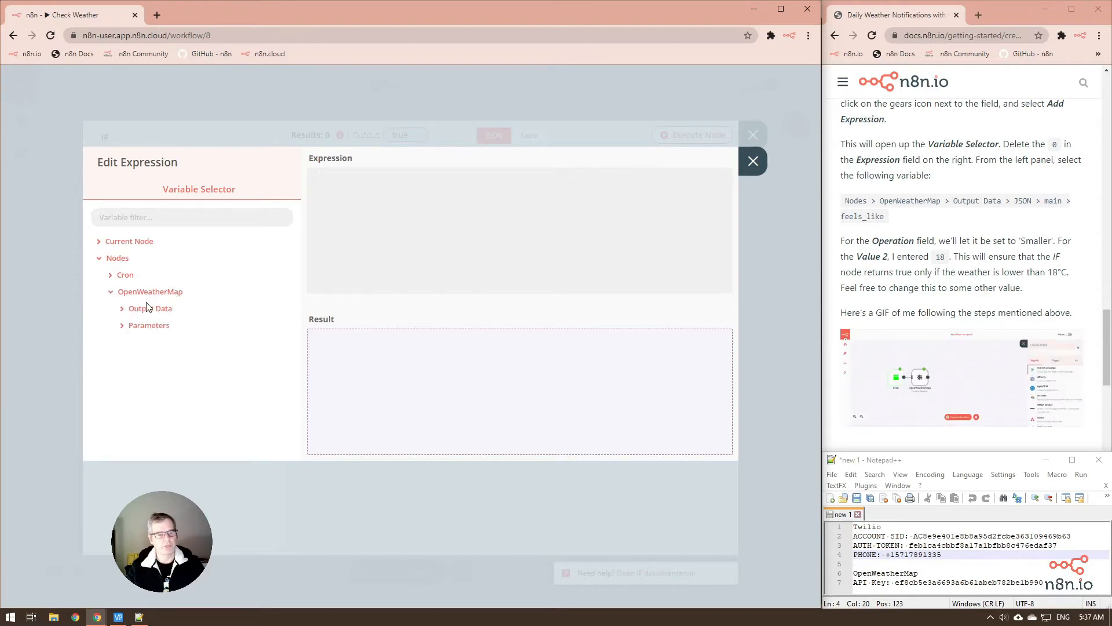
{"action": "left_click", "coordinate": [122, 308]}
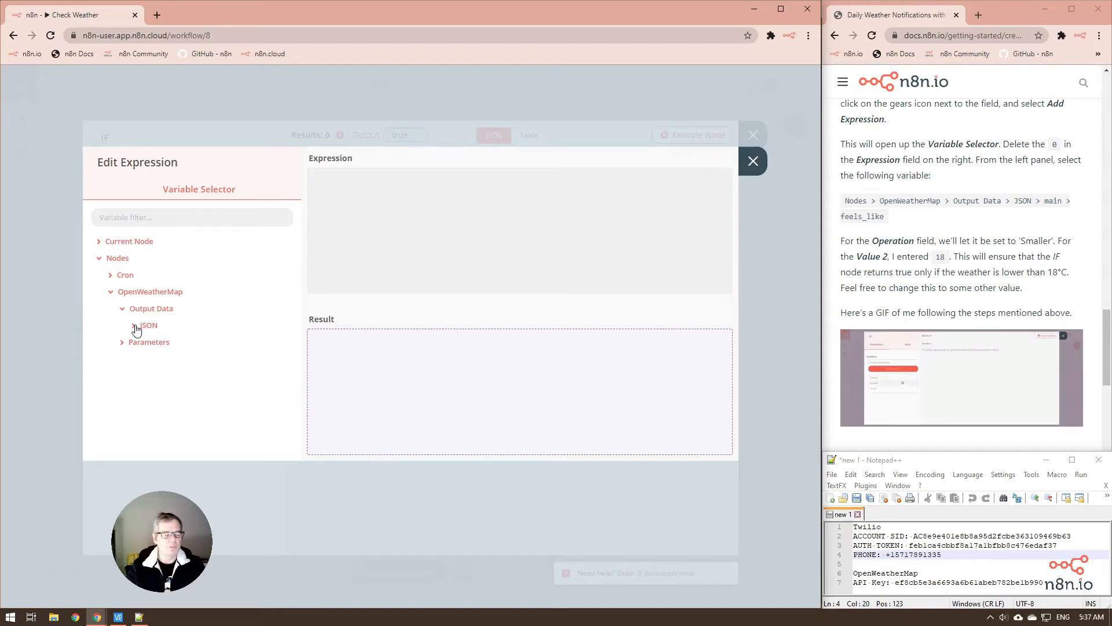
{"action": "left_click", "coordinate": [135, 326]}
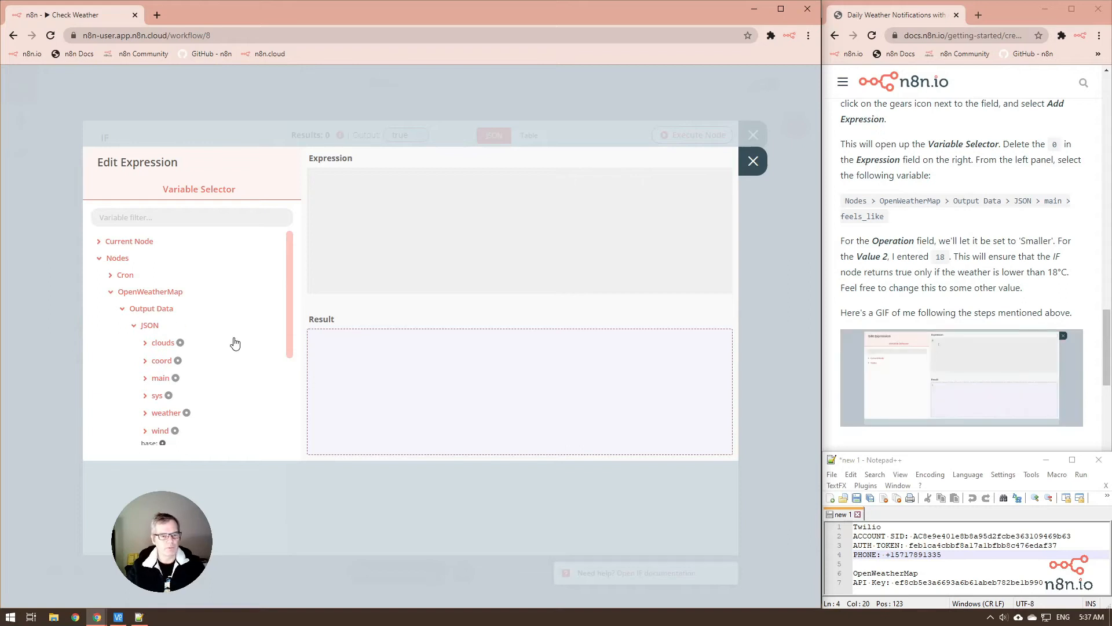
{"action": "scroll", "coordinate": [235, 341], "scroll_direction": "down", "scroll_amount": 2}
{"action": "scroll", "coordinate": [221, 320], "scroll_direction": "up", "scroll_amount": 1}
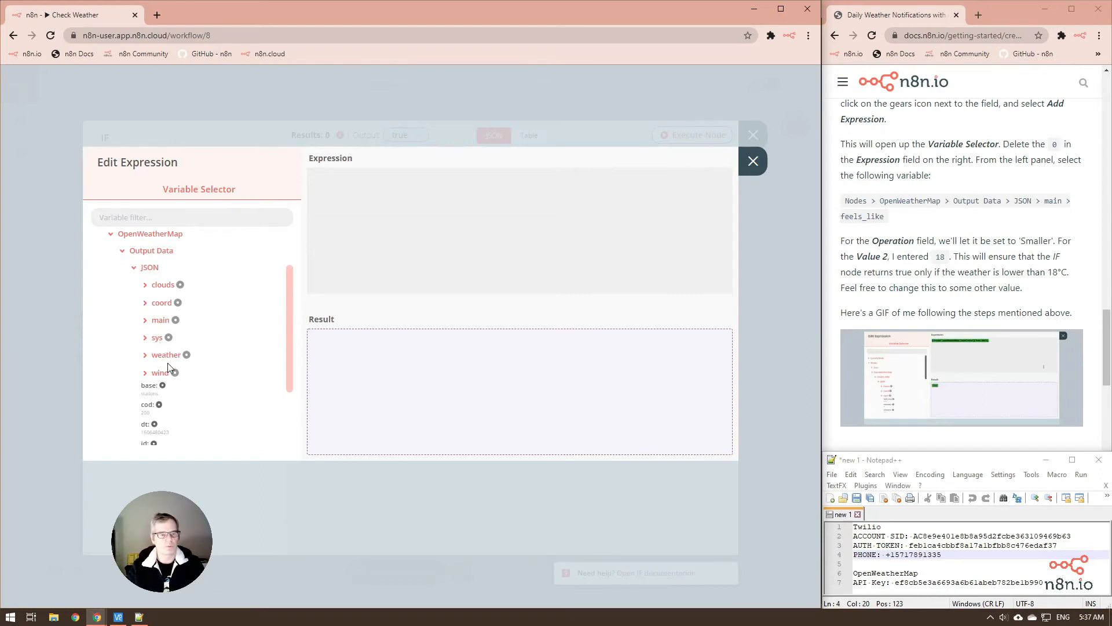
{"action": "left_click", "coordinate": [144, 321]}
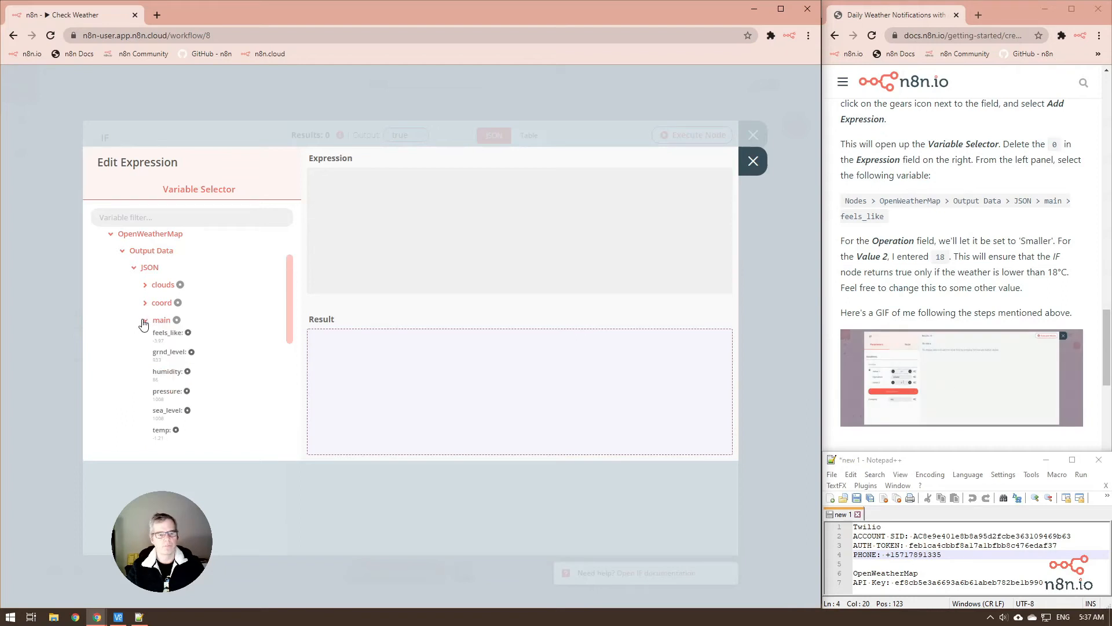
{"action": "left_click", "coordinate": [189, 334]}
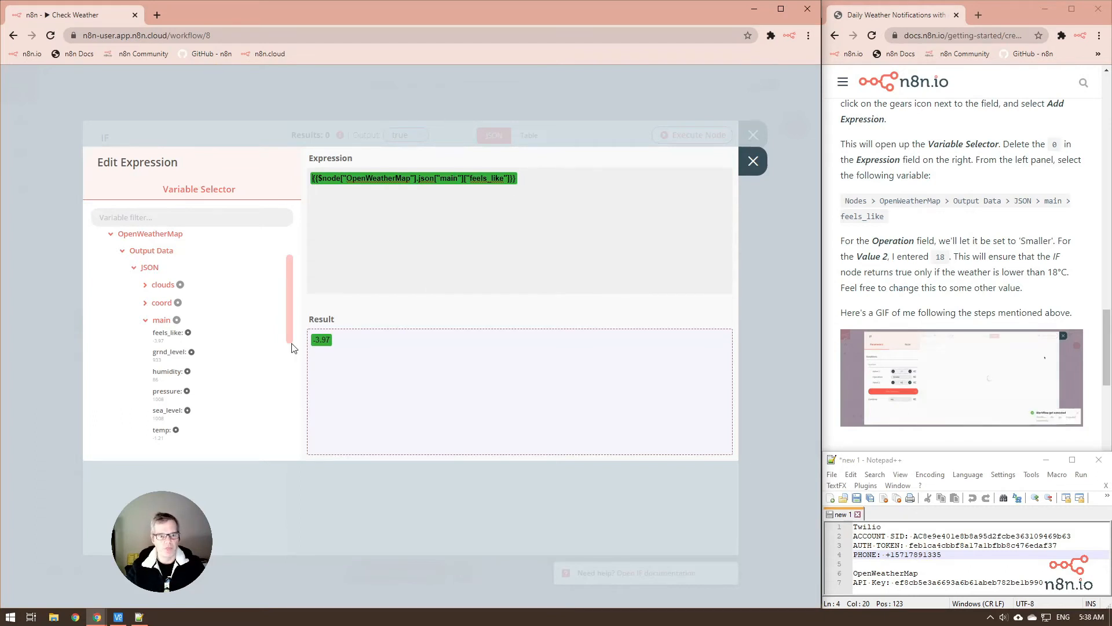
{"action": "left_click", "coordinate": [749, 166]}
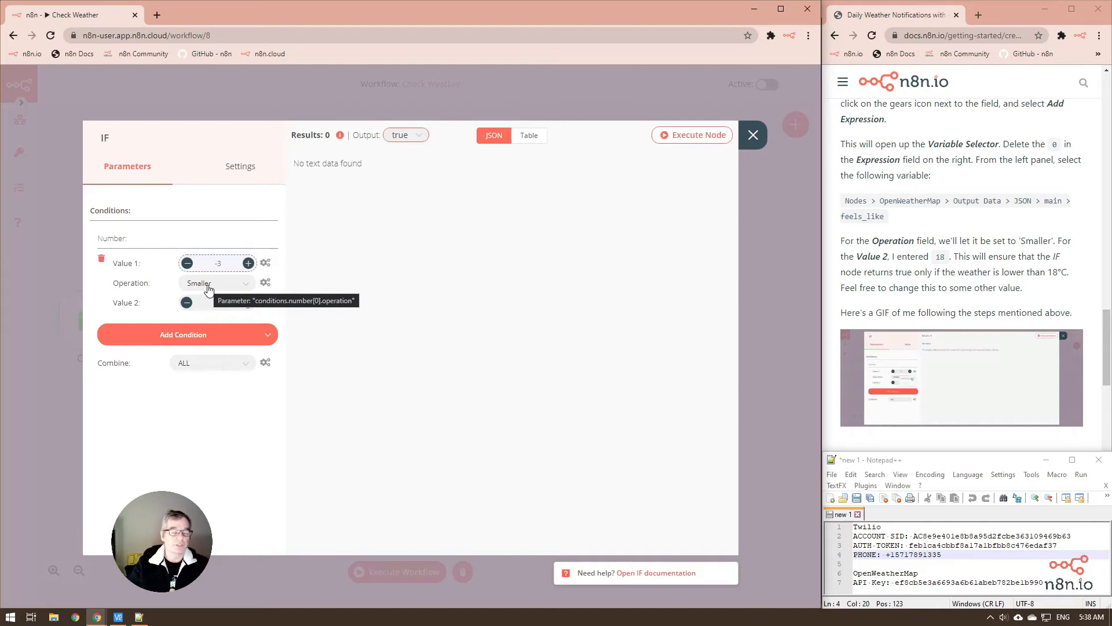
Review the comparison choices, keep the operation at Smaller and set Value 2 of the condition to 18.
{"action": "left_click", "coordinate": [248, 285]}
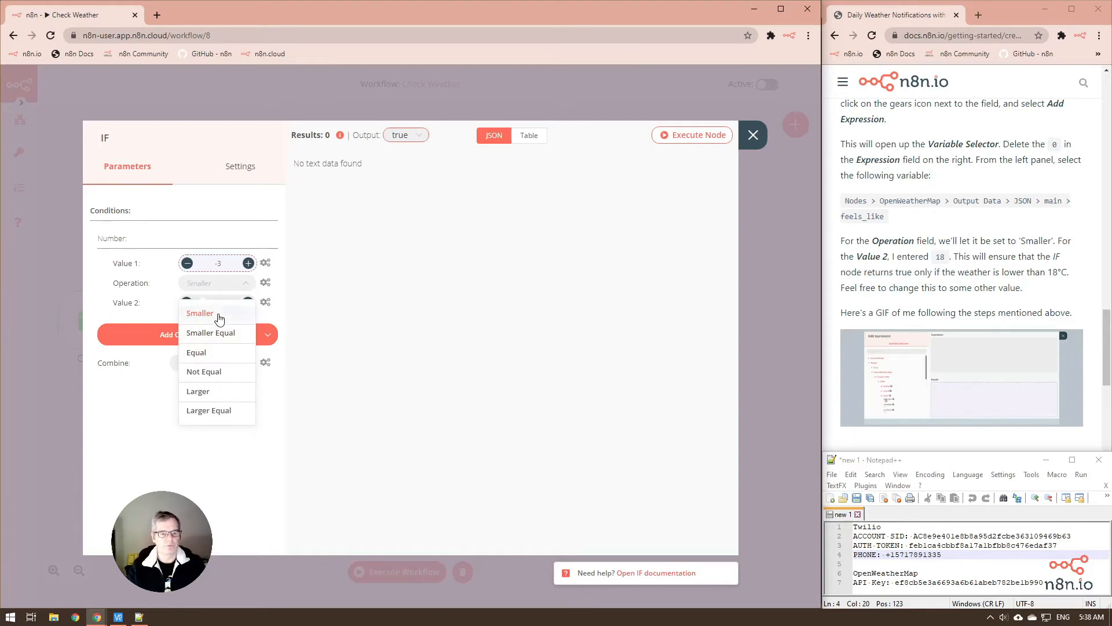
{"action": "left_click", "coordinate": [307, 290]}
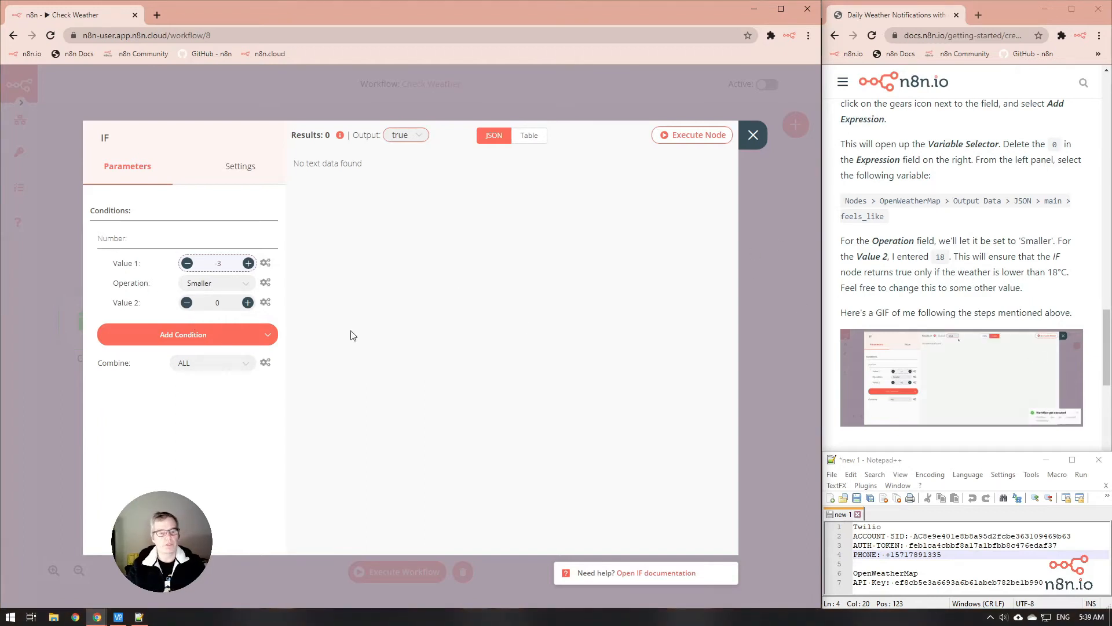
{"action": "left_click", "coordinate": [228, 305]}
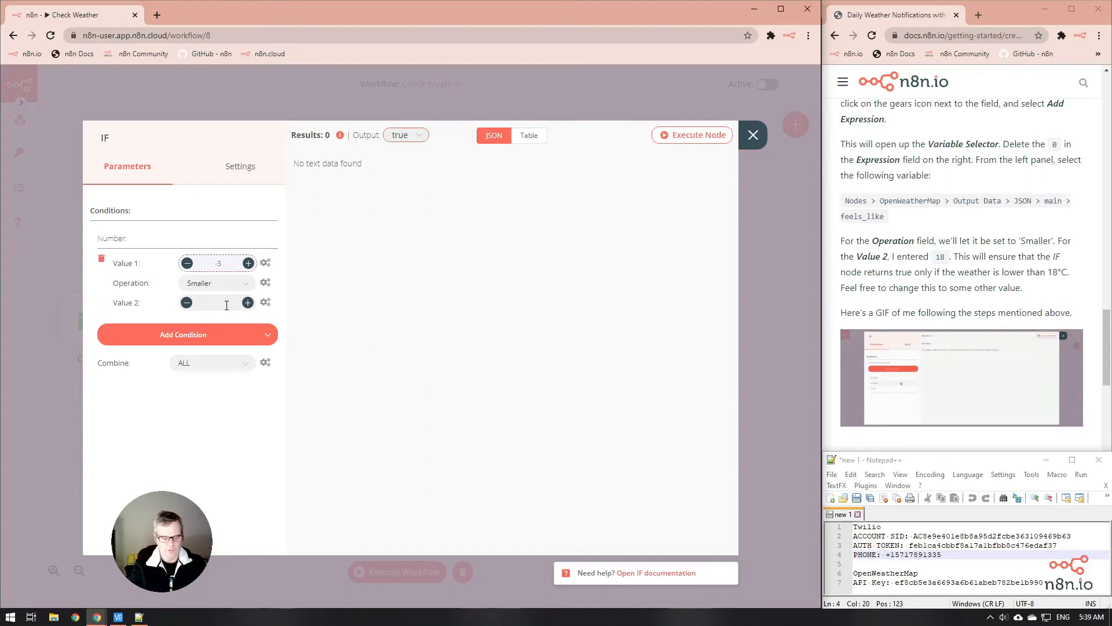
{"action": "type", "text": "18"}
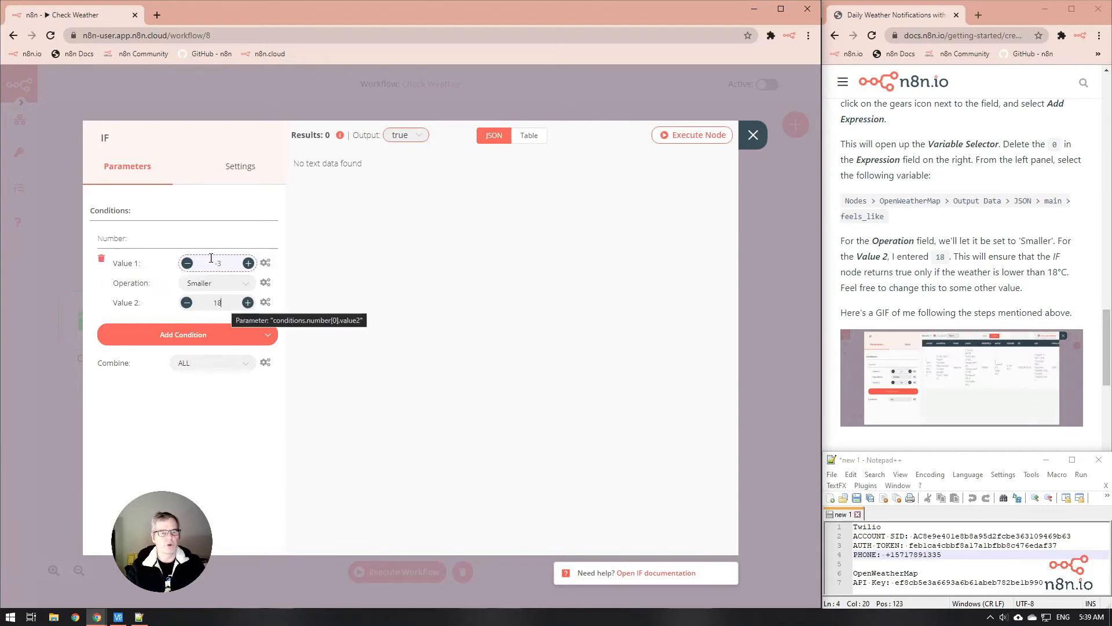
{"action": "left_click", "coordinate": [265, 265]}
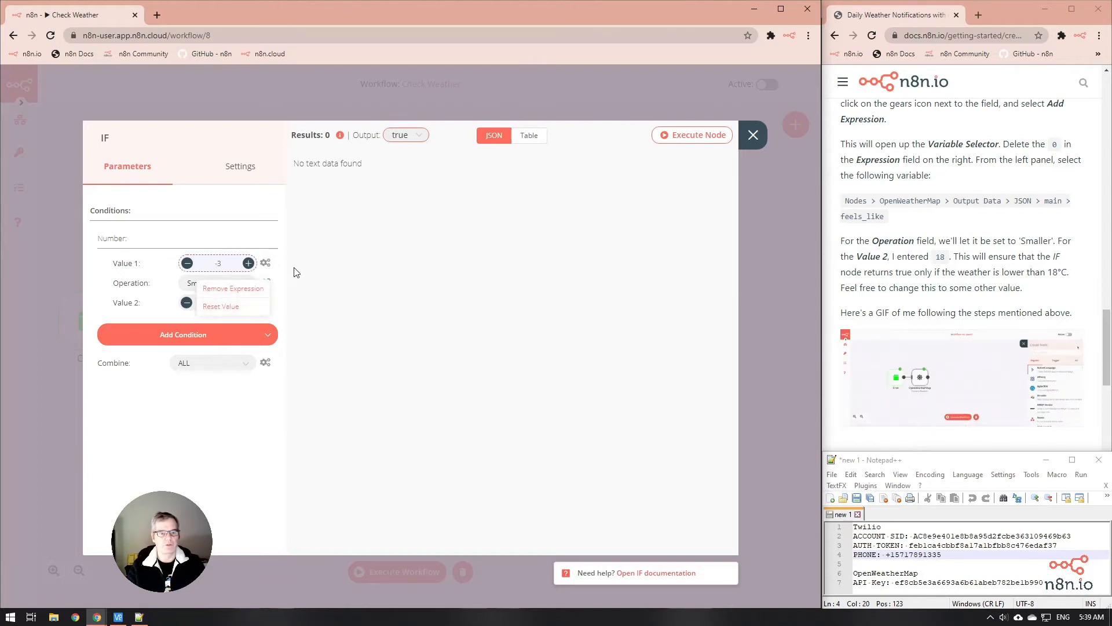
{"action": "left_click", "coordinate": [286, 265]}
{"action": "left_click", "coordinate": [266, 303]}
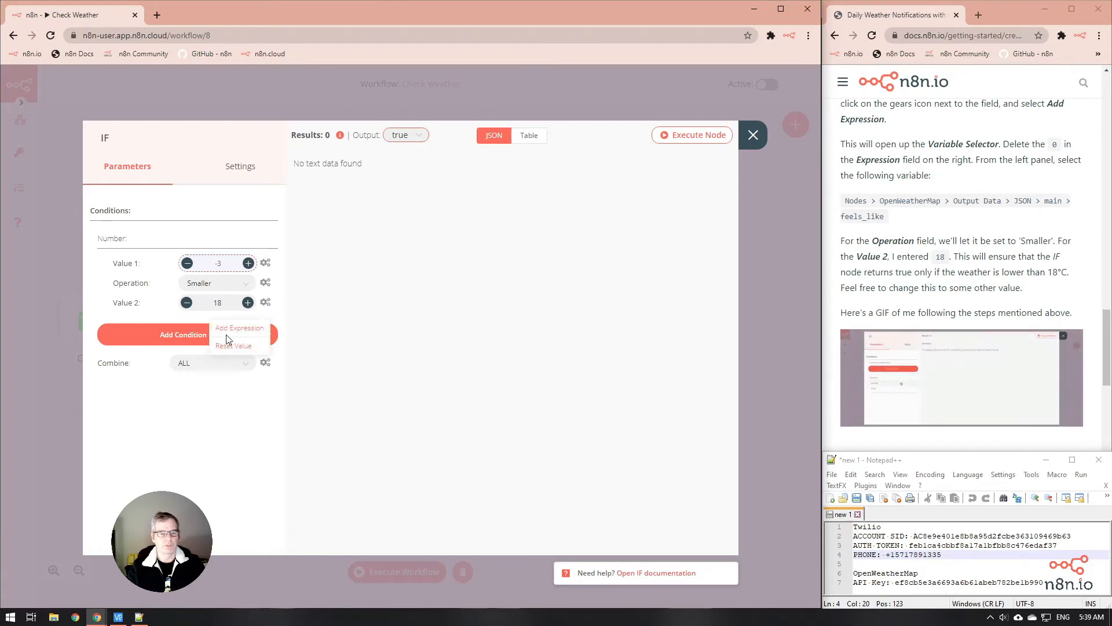
{"action": "left_click", "coordinate": [279, 302]}
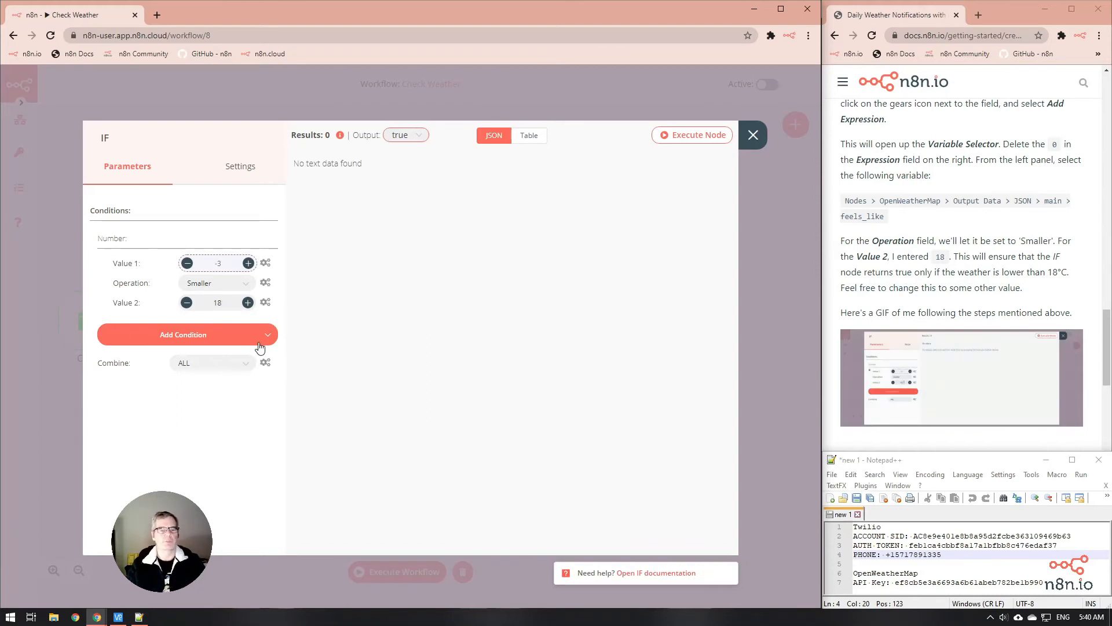
Execute the IF node, look through its true output as JSON and close the node editor.
{"action": "left_click", "coordinate": [691, 139]}
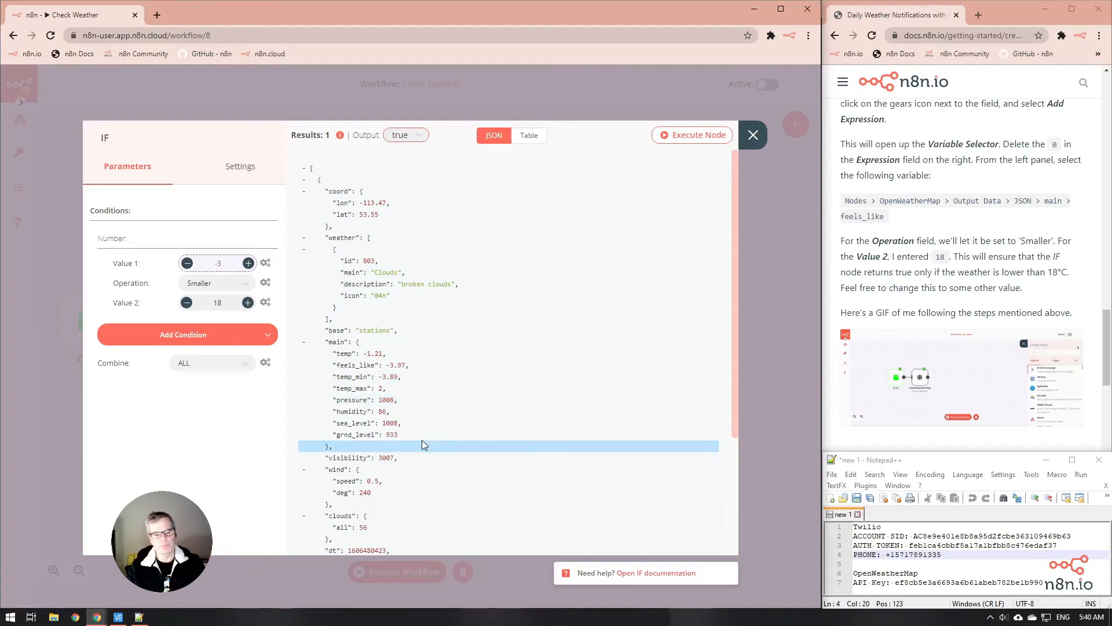
{"action": "scroll", "coordinate": [443, 350], "scroll_direction": "down", "scroll_amount": 1}
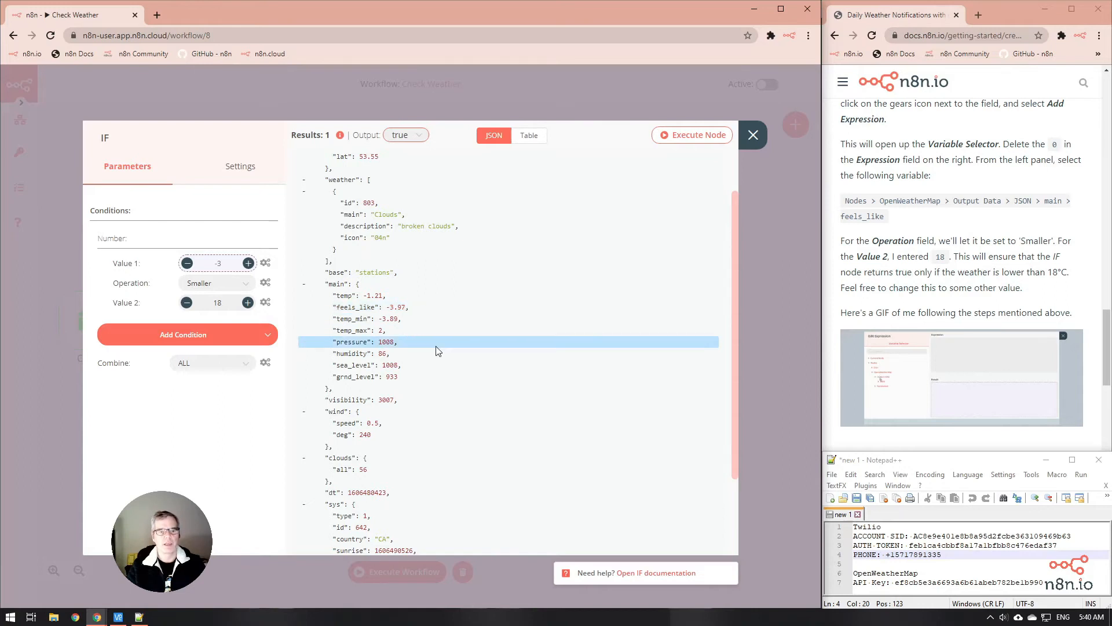
{"action": "scroll", "coordinate": [438, 346], "scroll_direction": "up", "scroll_amount": 1}
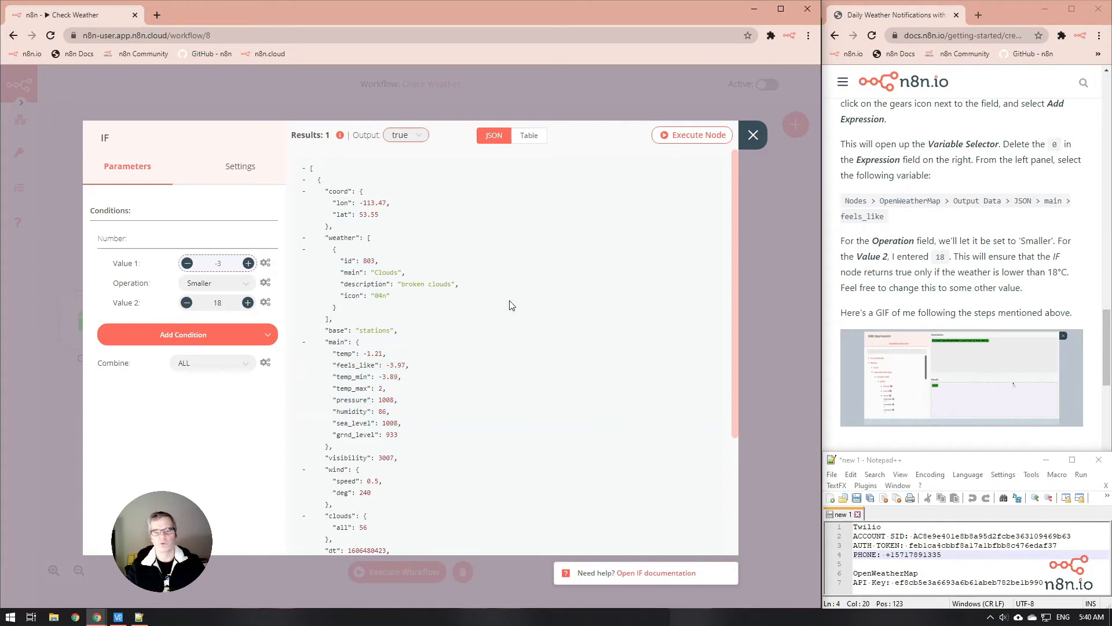
{"action": "left_click", "coordinate": [754, 139]}
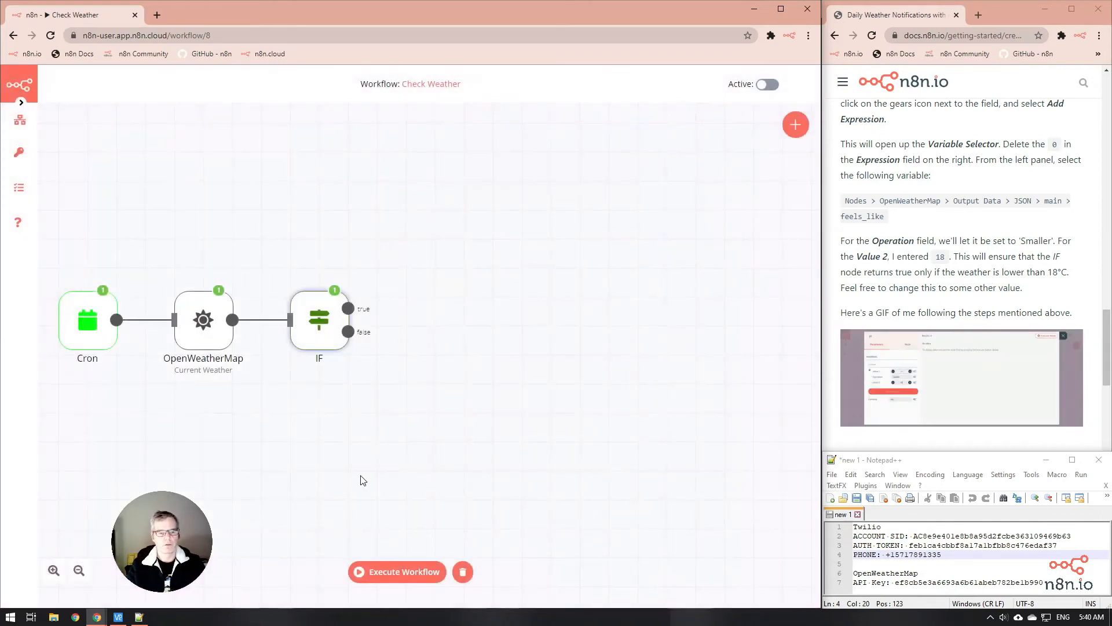
Following the tutorial's Twilio node section, search the node list for "twil" and add a Twilio node after the IF node.
{"action": "mouse_move", "coordinate": [329, 319]}
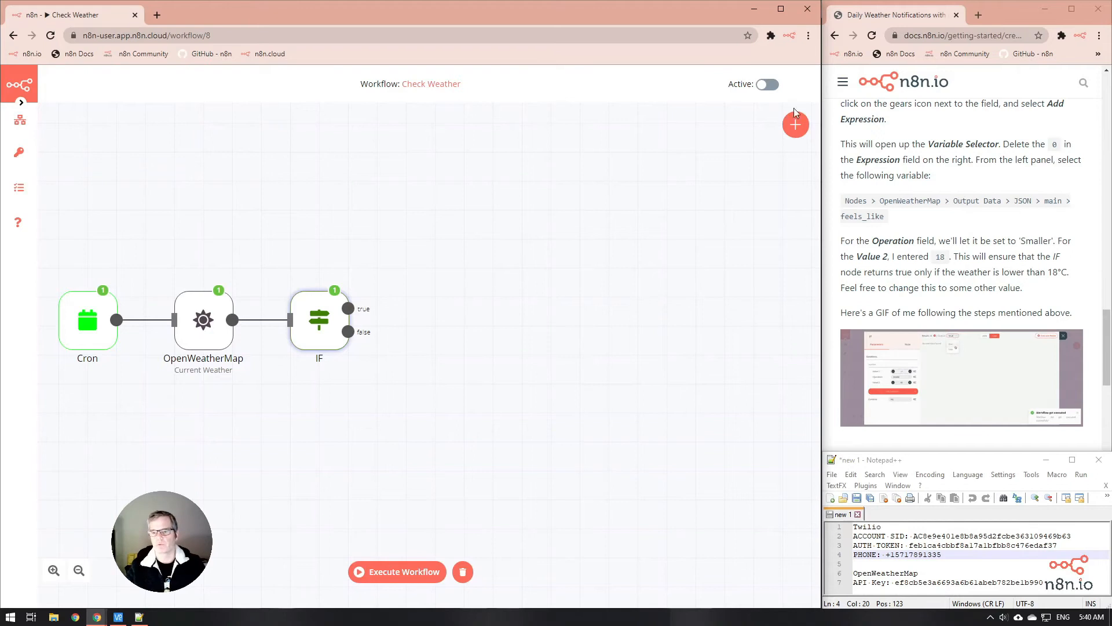
{"action": "scroll", "coordinate": [961, 213], "scroll_direction": "down", "scroll_amount": 4}
{"action": "scroll", "coordinate": [961, 213], "scroll_direction": "down", "scroll_amount": 2}
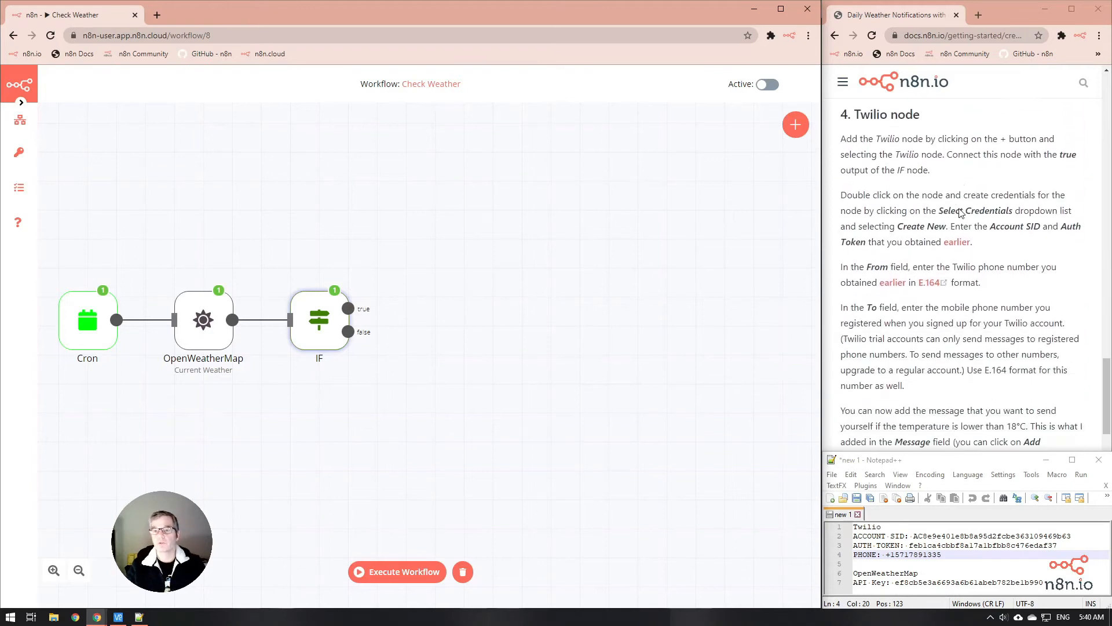
{"action": "left_click", "coordinate": [795, 124]}
{"action": "type", "text": "t"}
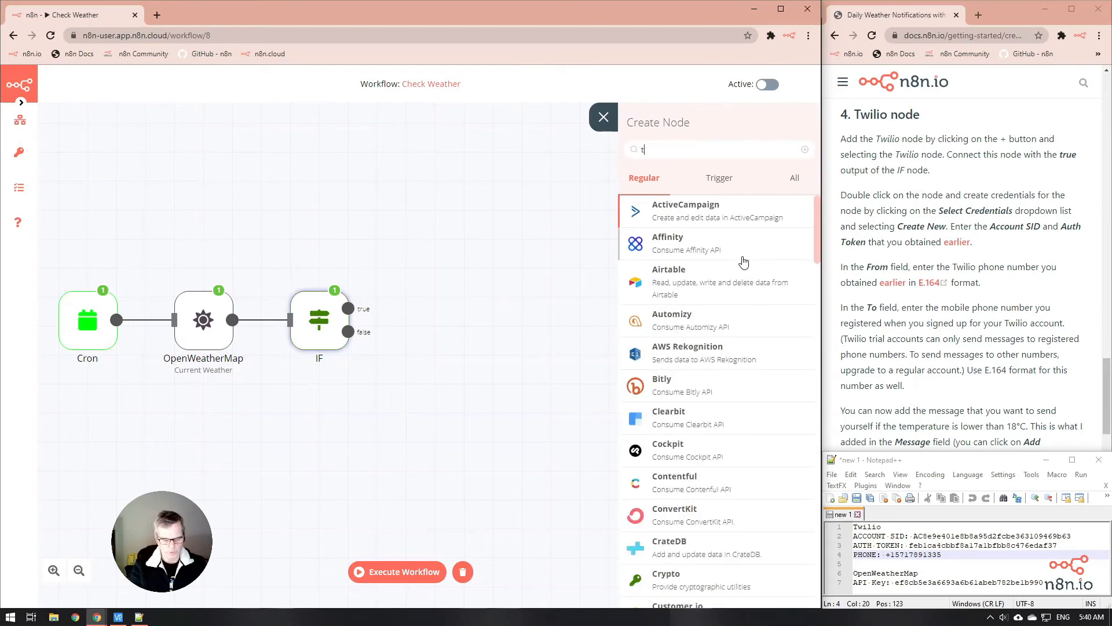
{"action": "type", "text": "wil"}
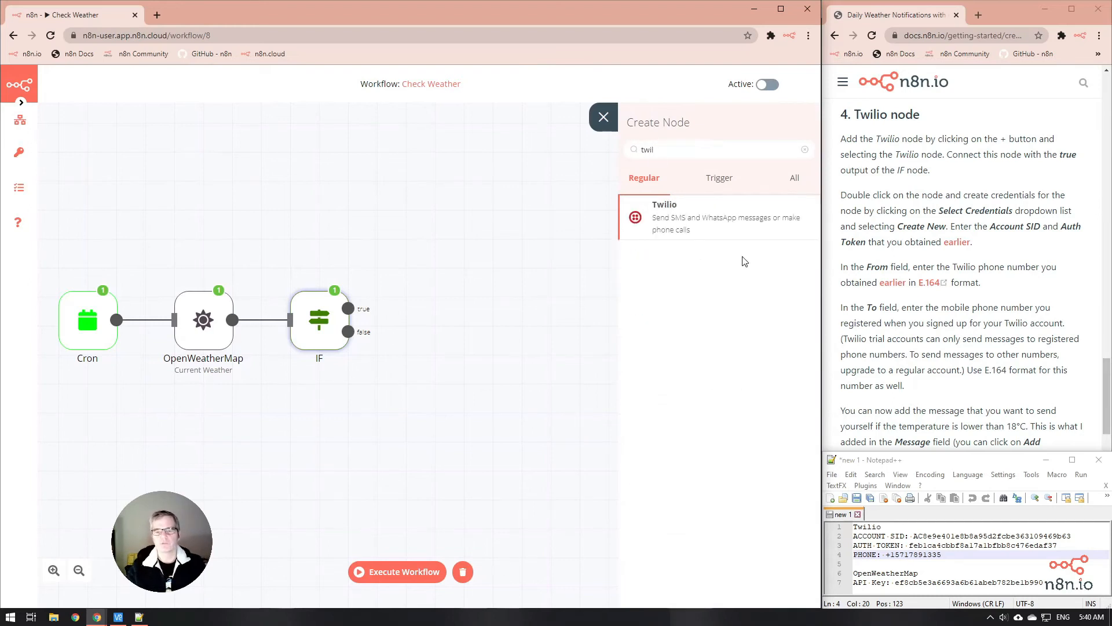
{"action": "left_click", "coordinate": [679, 223]}
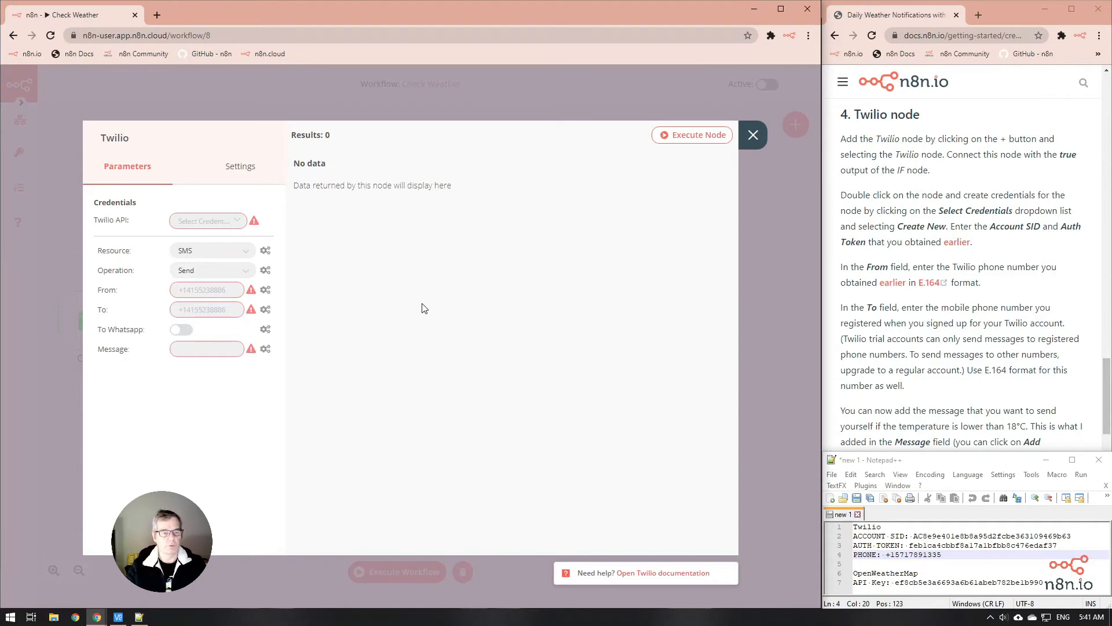
Assign the existing "Twilio Cred" credential to the Twilio node, review its stored details and close them without changes.
{"action": "left_click", "coordinate": [240, 225]}
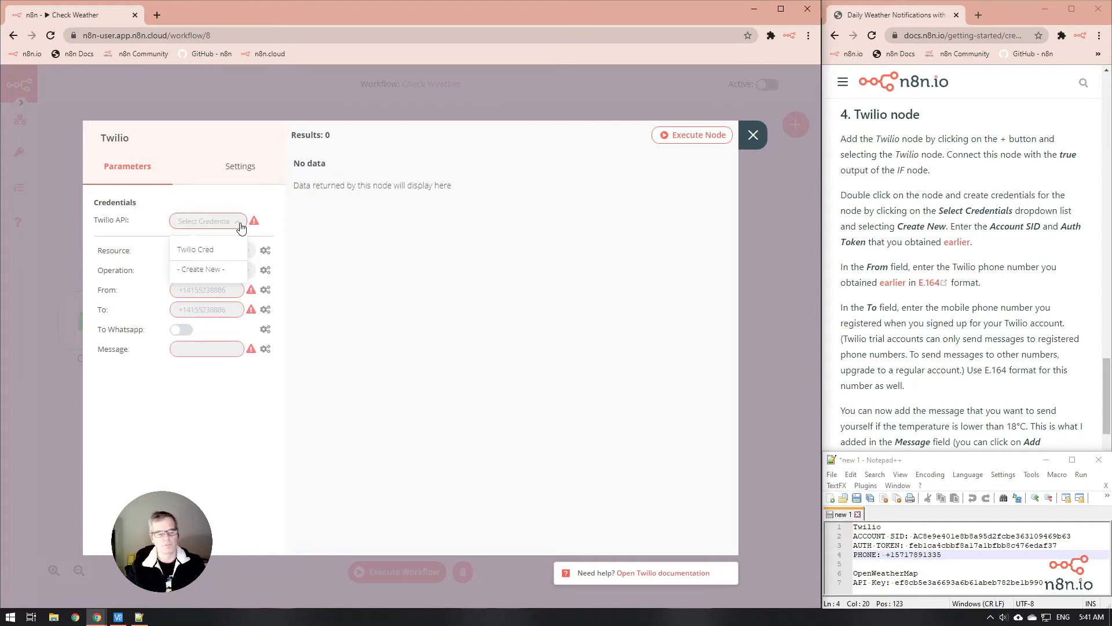
{"action": "left_click", "coordinate": [197, 249]}
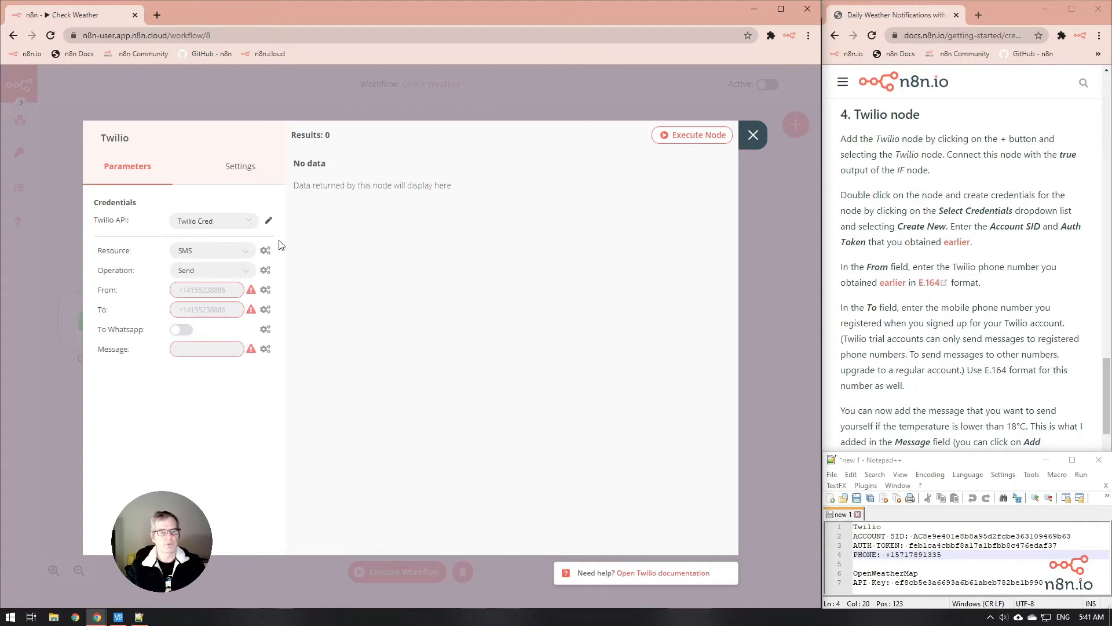
{"action": "left_click", "coordinate": [268, 220]}
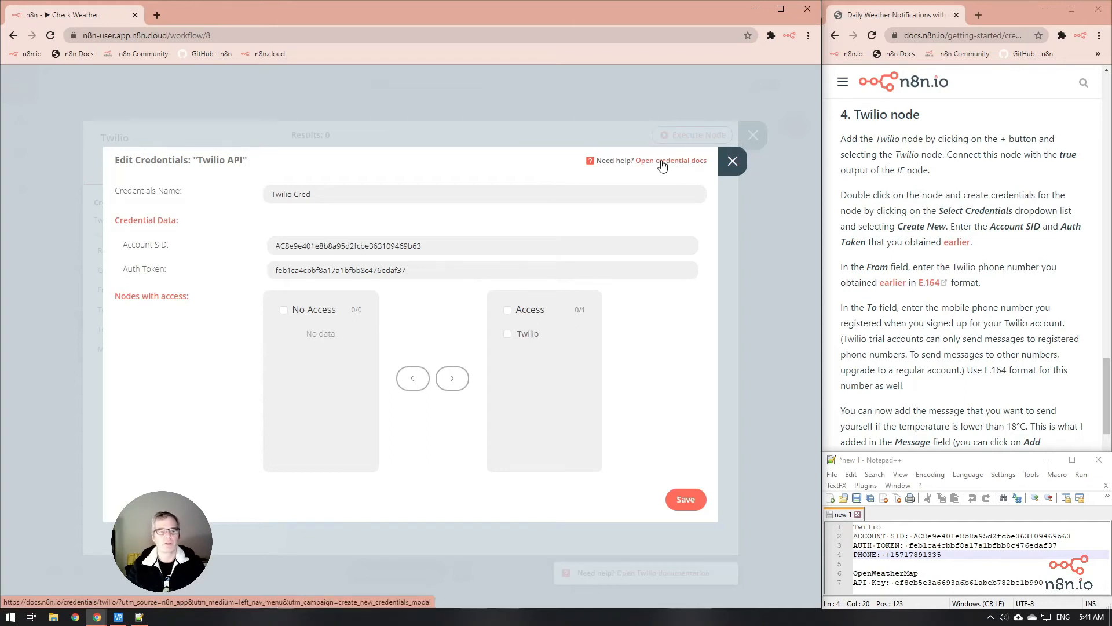
{"action": "left_click", "coordinate": [732, 161]}
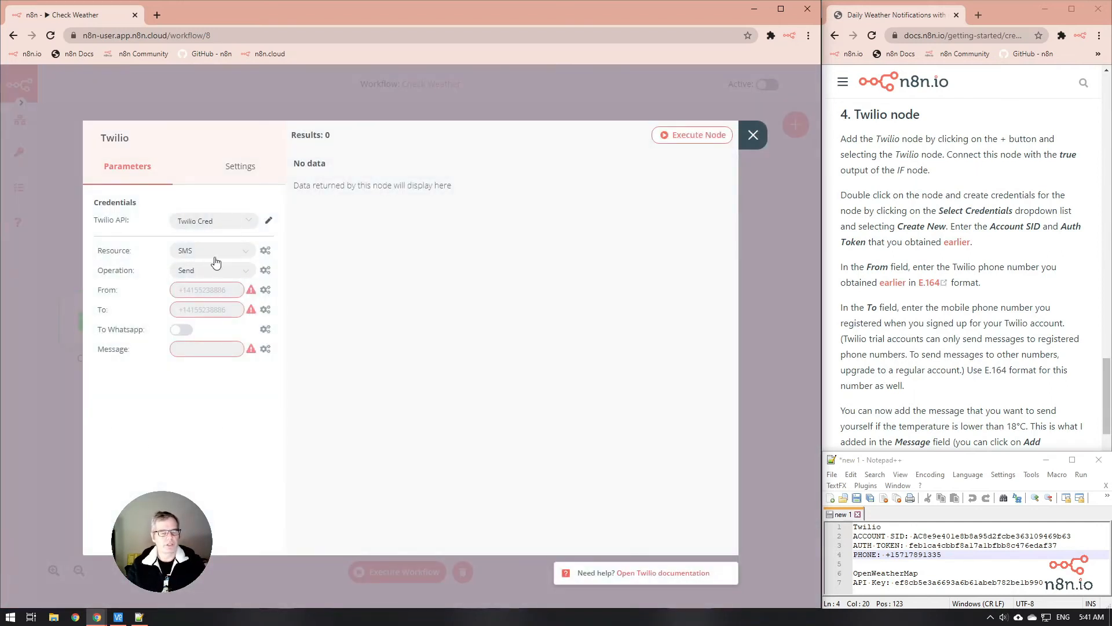
Copy the Twilio phone number from the Notepad++ notes into the Twilio node's From field.
{"action": "left_click", "coordinate": [208, 294]}
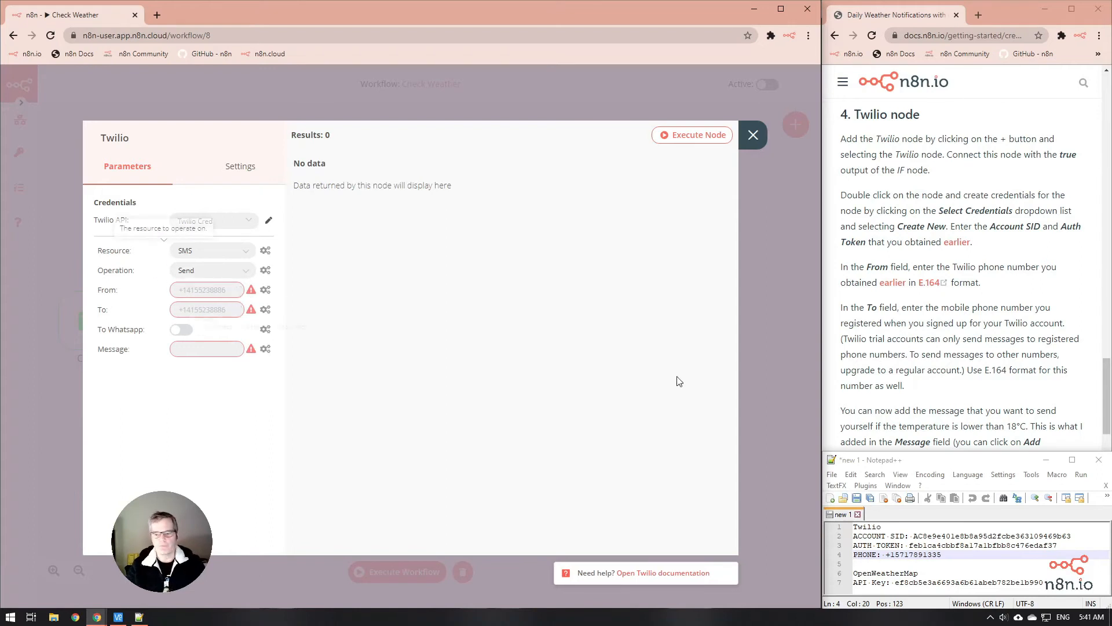
{"action": "left_click_drag", "start_coordinate": [942, 554], "coordinate": [886, 556]}
{"action": "key", "text": "ctrl+c"}
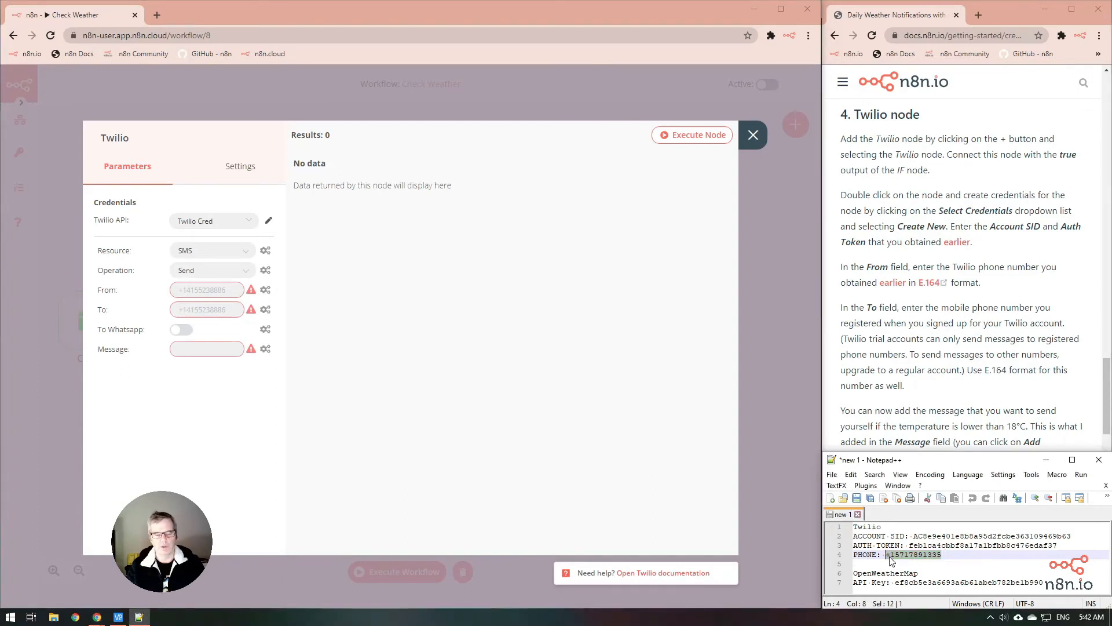
{"action": "left_click", "coordinate": [199, 289]}
{"action": "key", "text": "ctrl+v"}
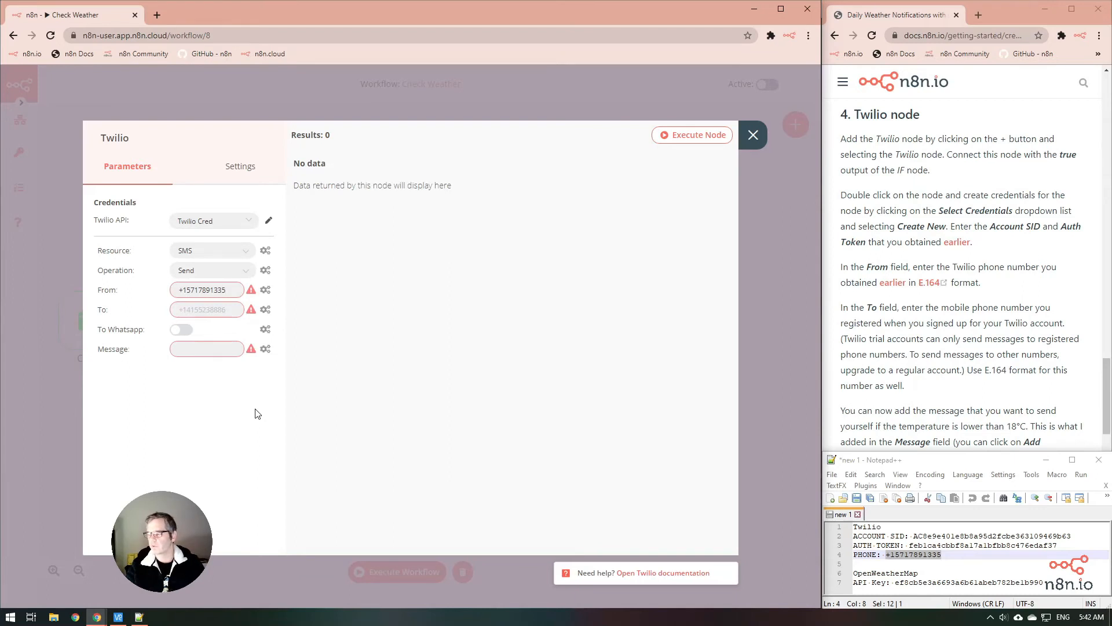
Enter the recipient's registered mobile number in the Twilio node's To field.
{"action": "left_click", "coordinate": [198, 311]}
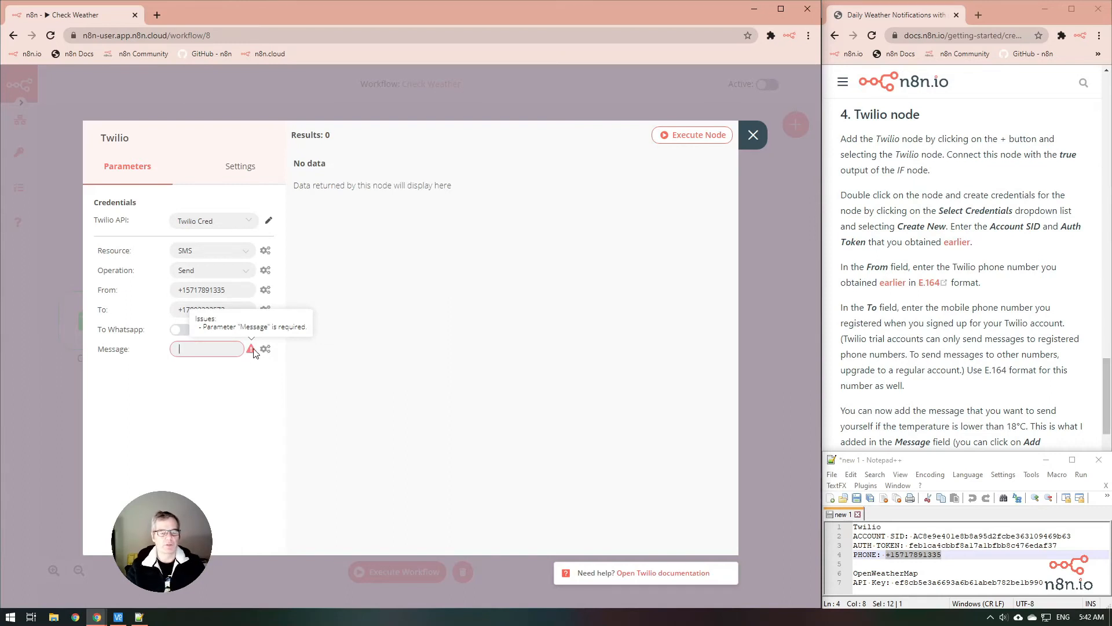
Try to execute the workflow with the Twilio message empty, dismiss the notification and return to the Twilio node's parameters.
{"action": "left_click", "coordinate": [750, 136]}
{"action": "mouse_move", "coordinate": [455, 293]}
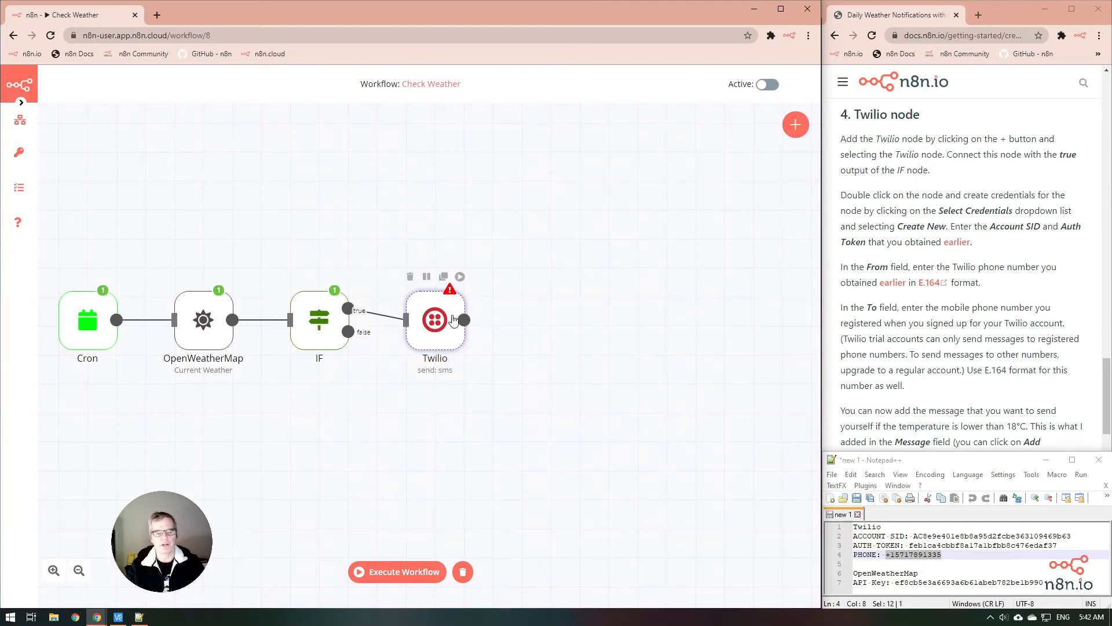
{"action": "left_click", "coordinate": [397, 578]}
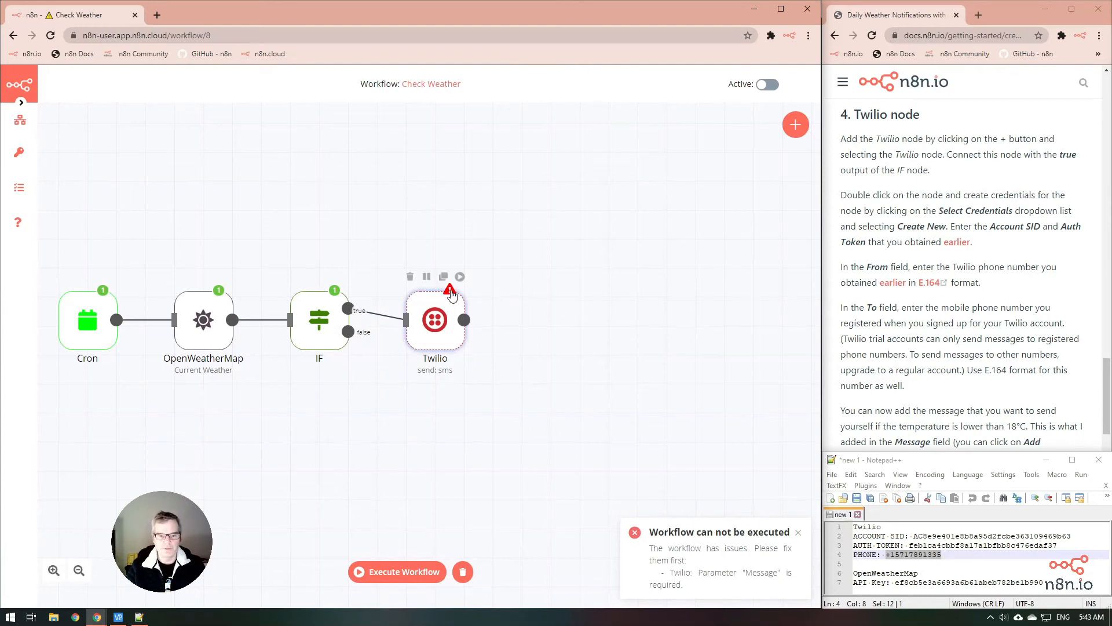
{"action": "double_click", "coordinate": [441, 335]}
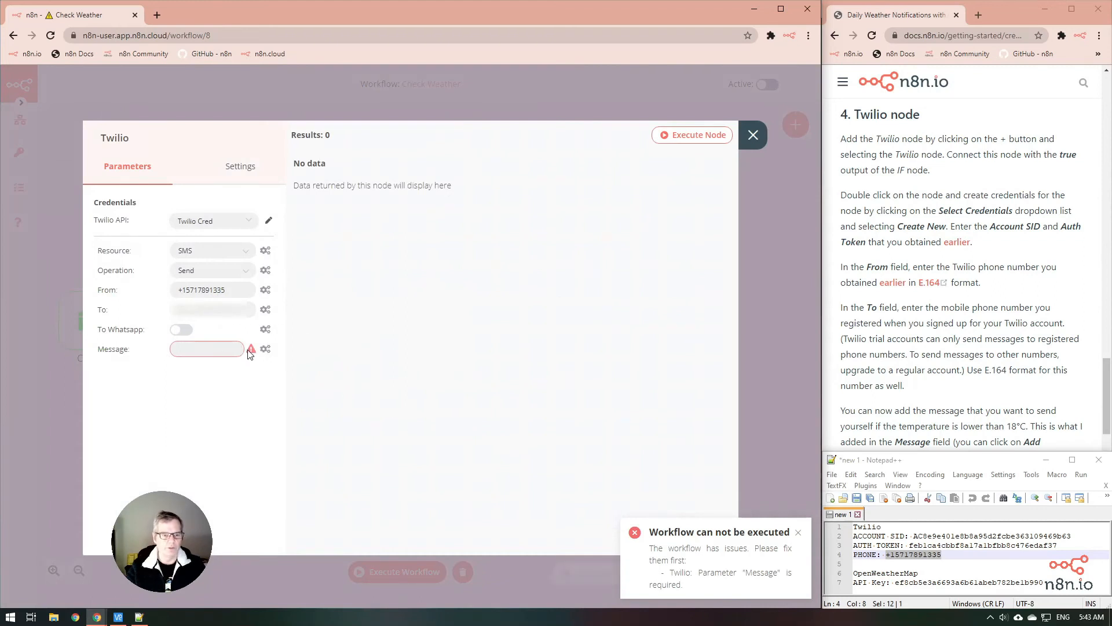
{"action": "left_click", "coordinate": [798, 532]}
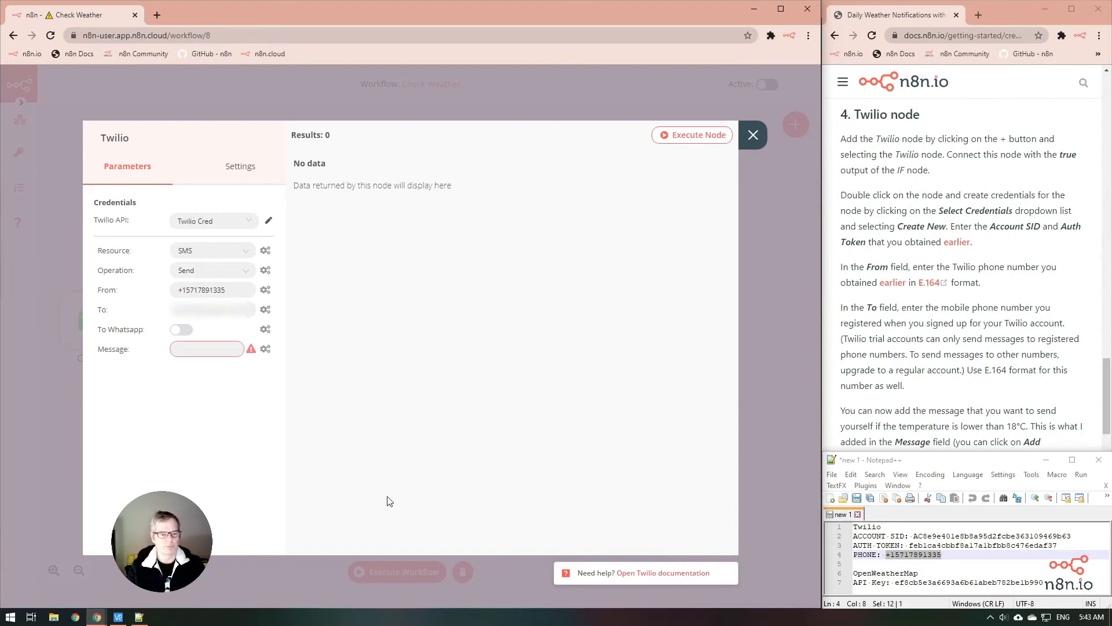
Open the expression editor for the Twilio node's Message field.
{"action": "left_click", "coordinate": [264, 350]}
{"action": "left_click", "coordinate": [253, 381]}
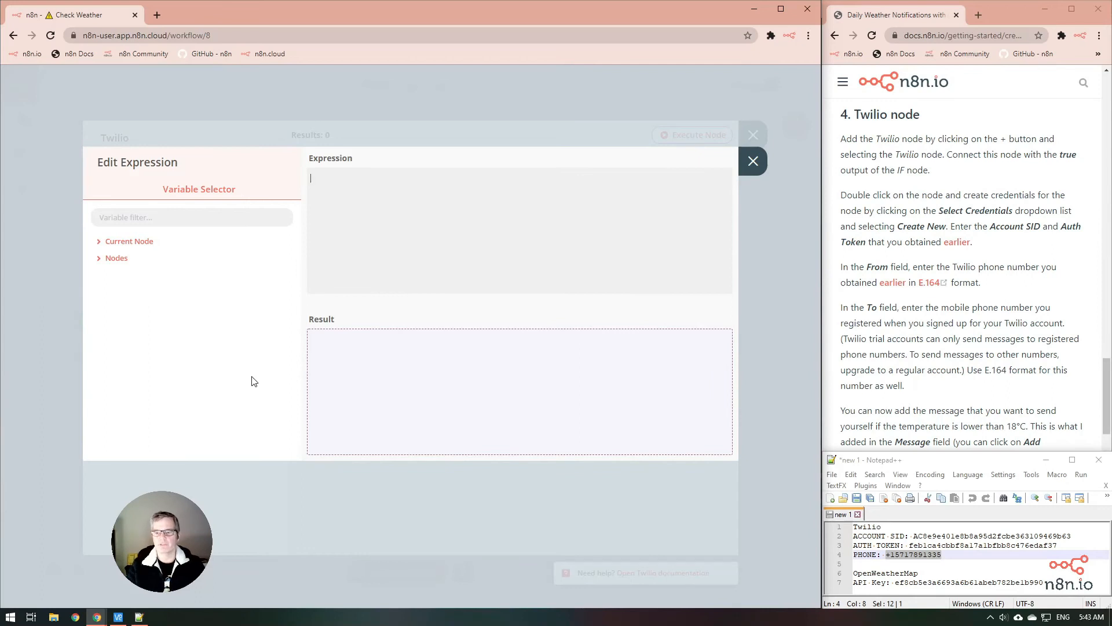
Copy the tutorial's "Wear a sweater today" sample message from the Twilio section and paste it into the Message expression.
{"action": "scroll", "coordinate": [943, 301], "scroll_direction": "down", "scroll_amount": 3}
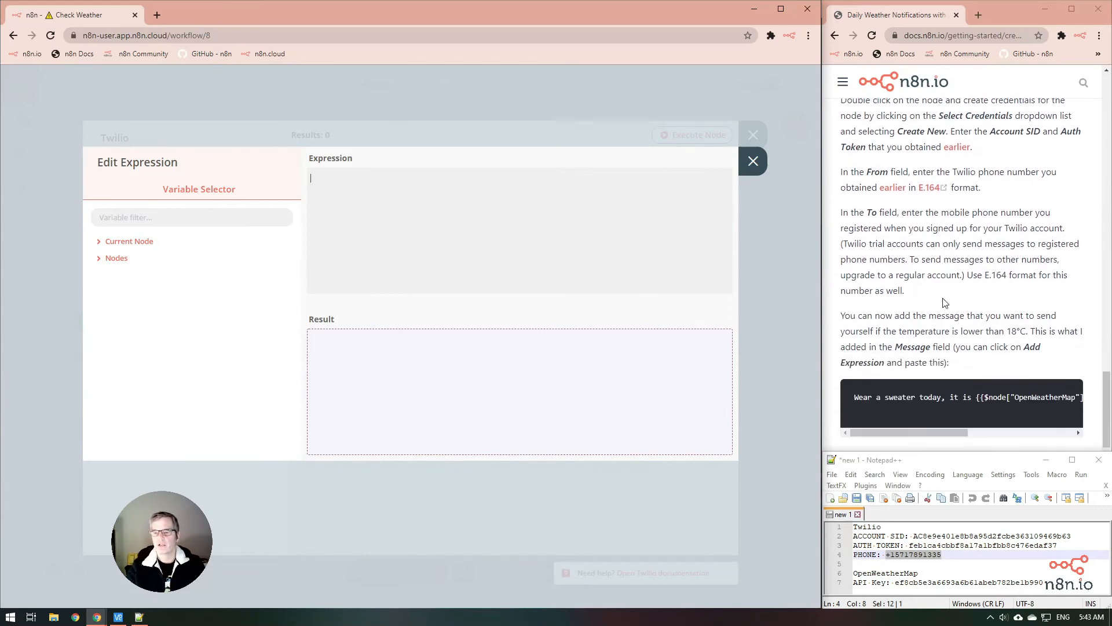
{"action": "scroll", "coordinate": [945, 302], "scroll_direction": "down", "scroll_amount": 3}
{"action": "scroll", "coordinate": [944, 301], "scroll_direction": "up", "scroll_amount": 4}
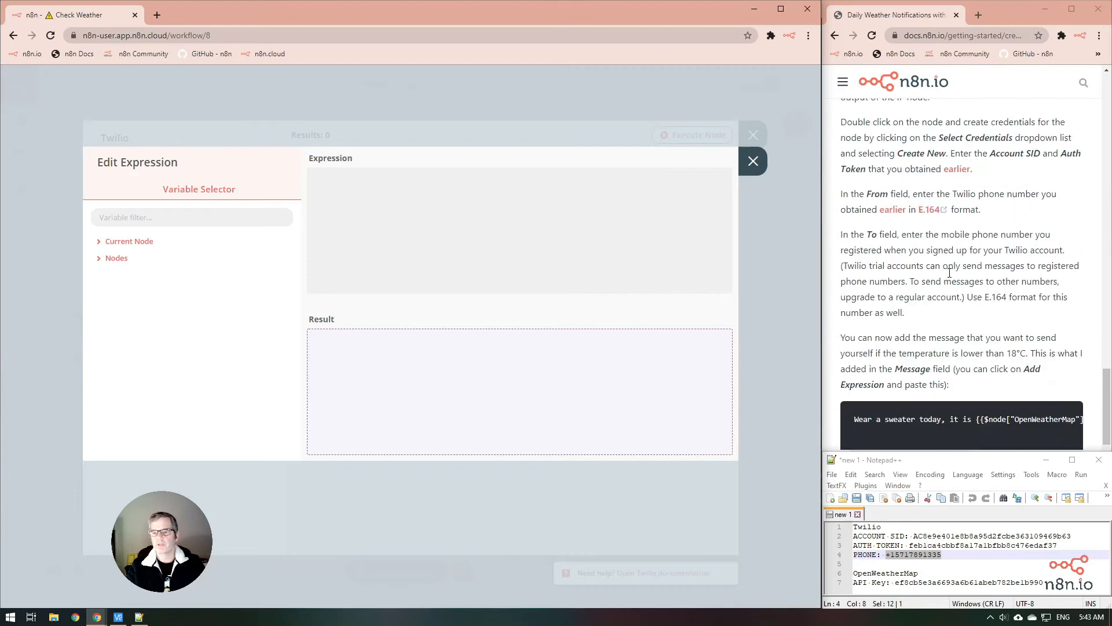
{"action": "scroll", "coordinate": [949, 273], "scroll_direction": "up", "scroll_amount": 1}
{"action": "scroll", "coordinate": [949, 273], "scroll_direction": "down", "scroll_amount": 7}
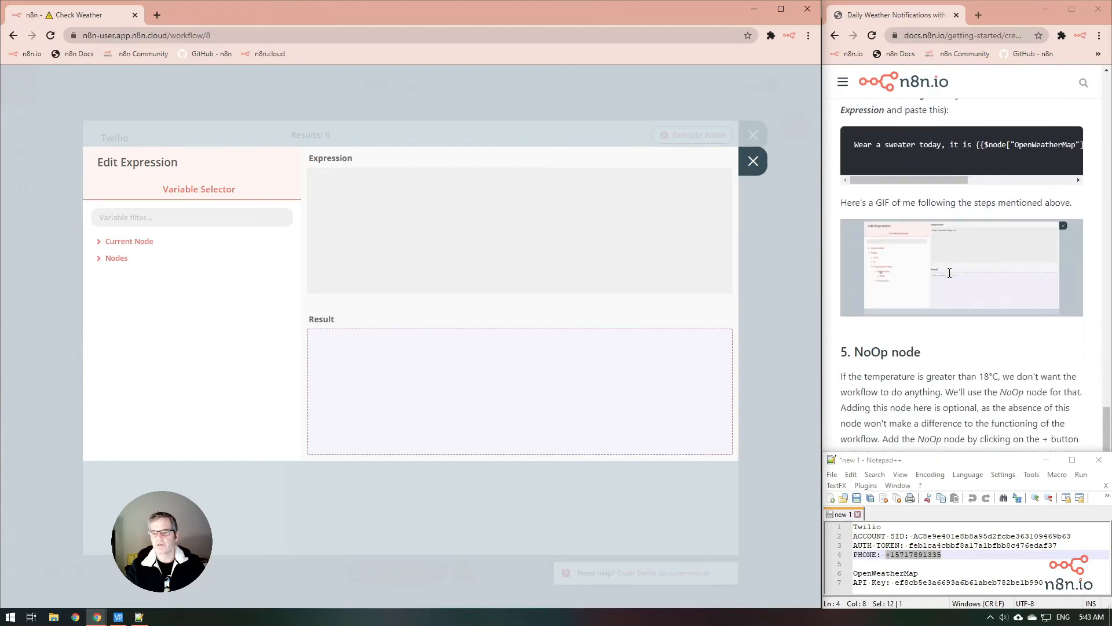
{"action": "scroll", "coordinate": [949, 273], "scroll_direction": "up", "scroll_amount": 4}
{"action": "scroll", "coordinate": [949, 272], "scroll_direction": "up", "scroll_amount": 1}
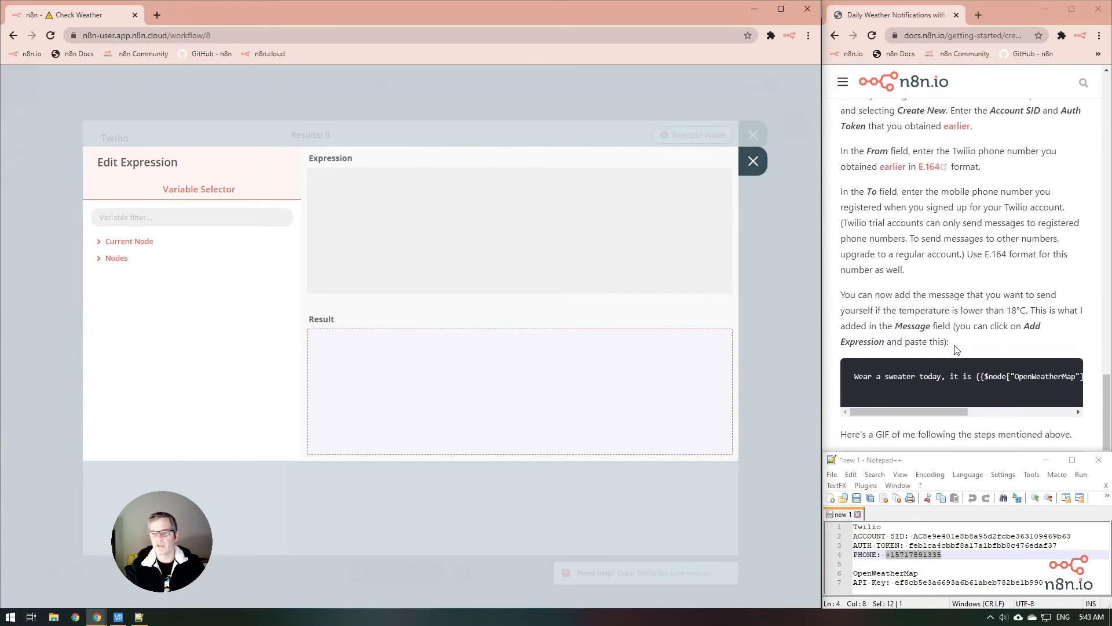
{"action": "mouse_move", "coordinate": [918, 409]}
{"action": "left_mouse_down"}
{"action": "mouse_move", "coordinate": [1011, 410]}
{"action": "mouse_move", "coordinate": [912, 405]}
{"action": "left_mouse_up"}
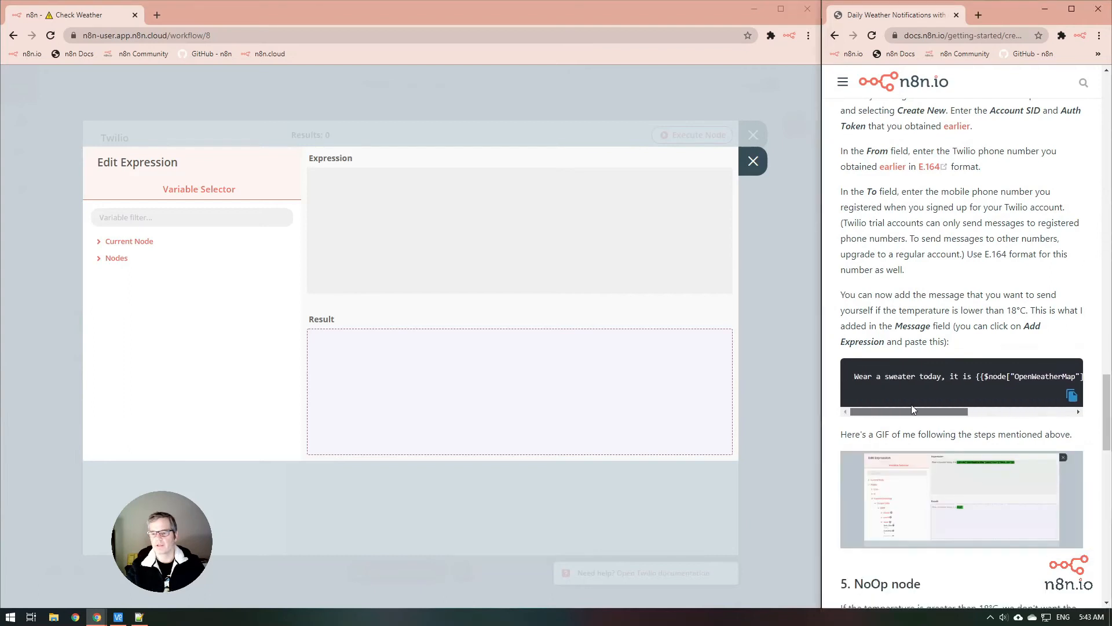
{"action": "left_click", "coordinate": [1072, 396]}
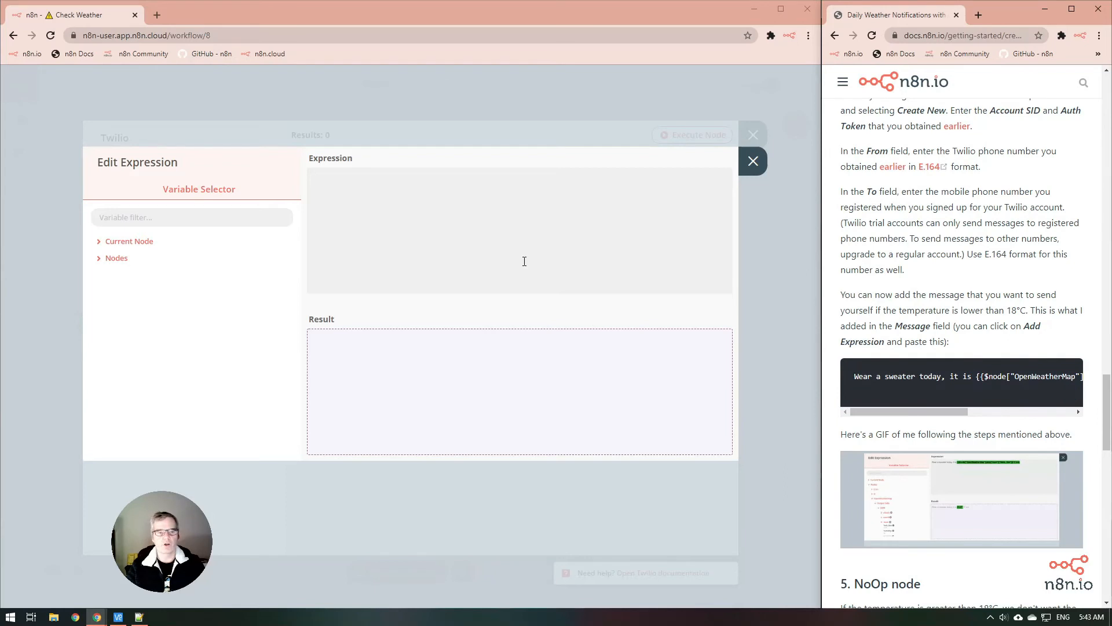
{"action": "left_click", "coordinate": [379, 216]}
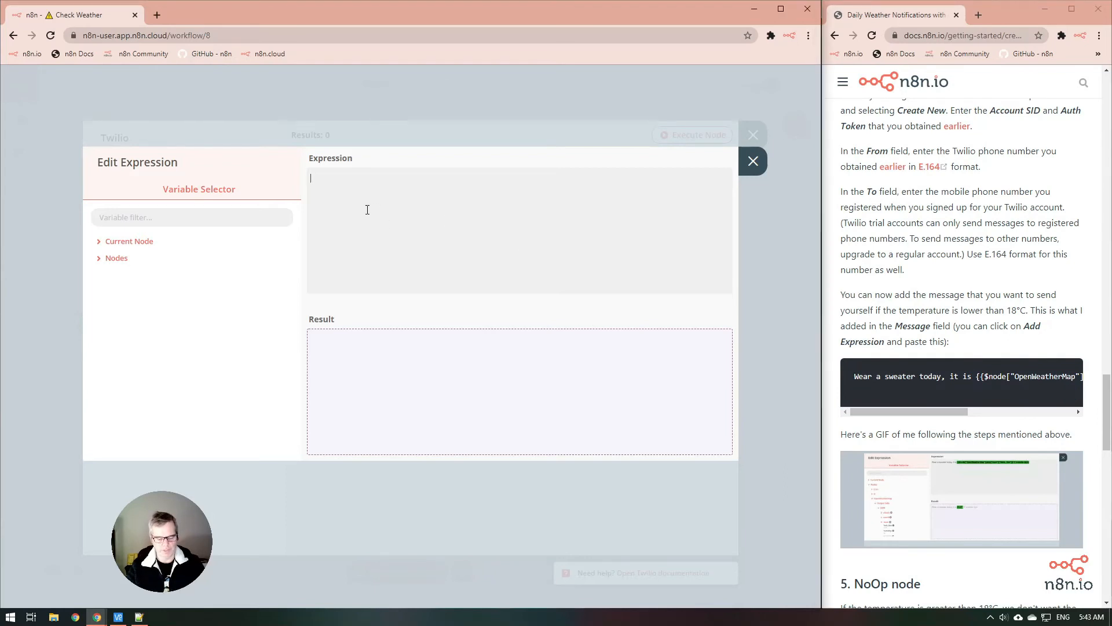
{"action": "key", "text": "ctrl+v"}
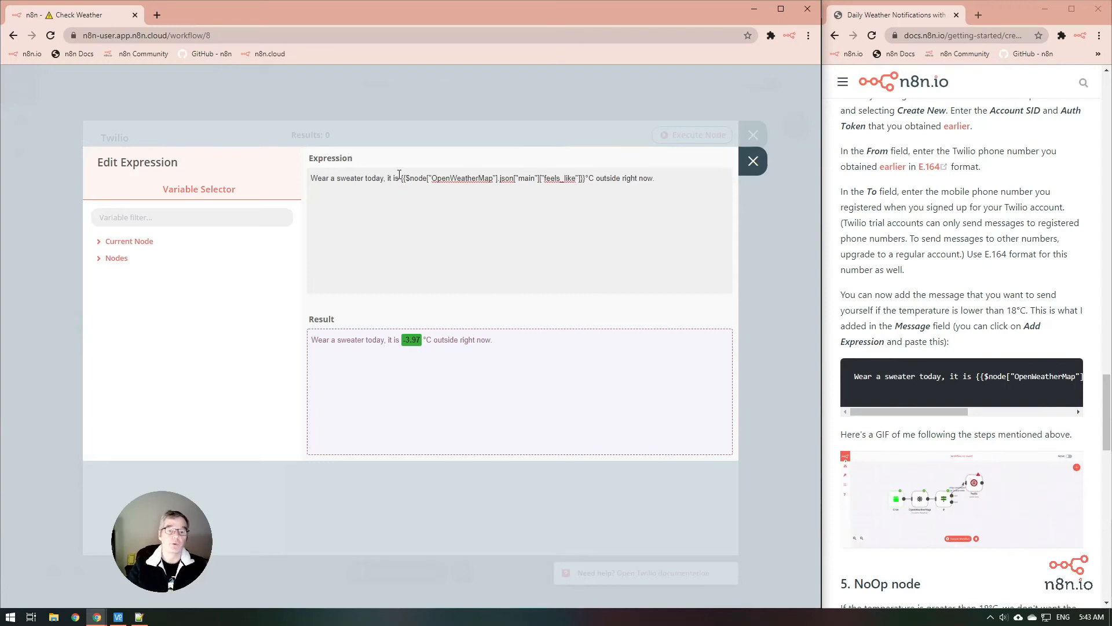
Highlight the feels_like placeholder in the pasted message, and clear the whole expression.
{"action": "left_click_drag", "start_coordinate": [401, 179], "coordinate": [587, 179]}
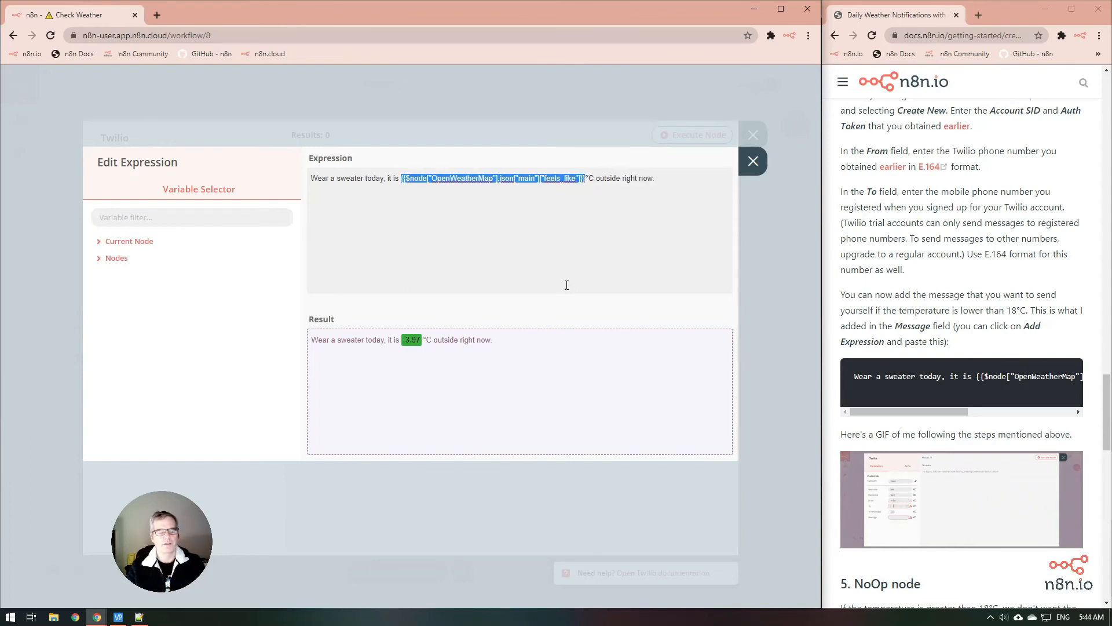
{"action": "left_click", "coordinate": [341, 186]}
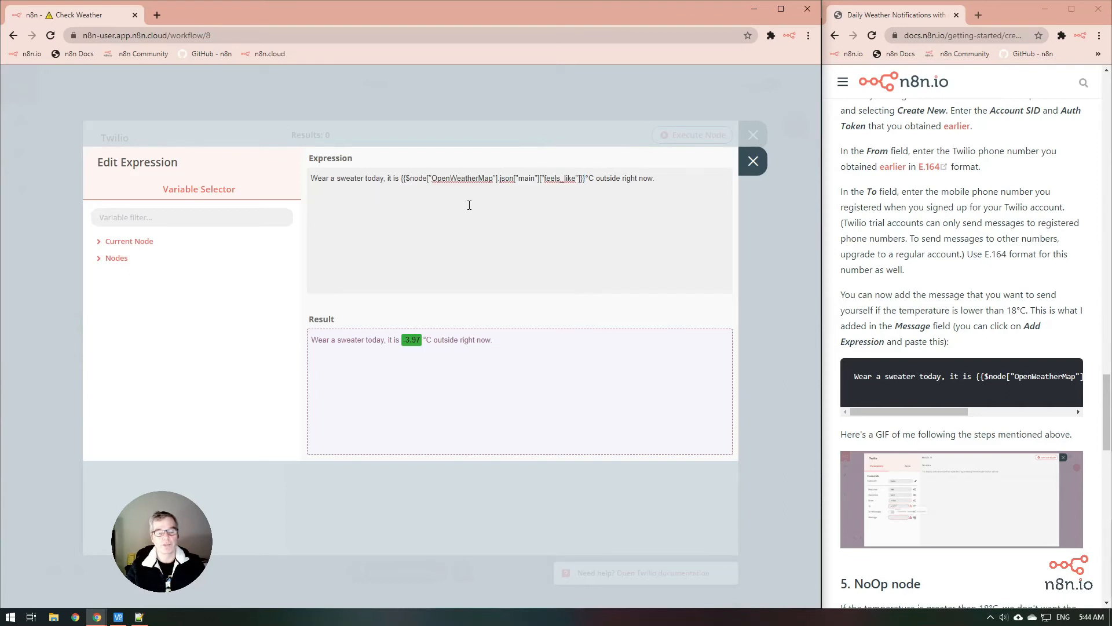
{"action": "left_click_drag", "start_coordinate": [671, 185], "coordinate": [235, 184]}
{"action": "key", "text": "BackSpace"}
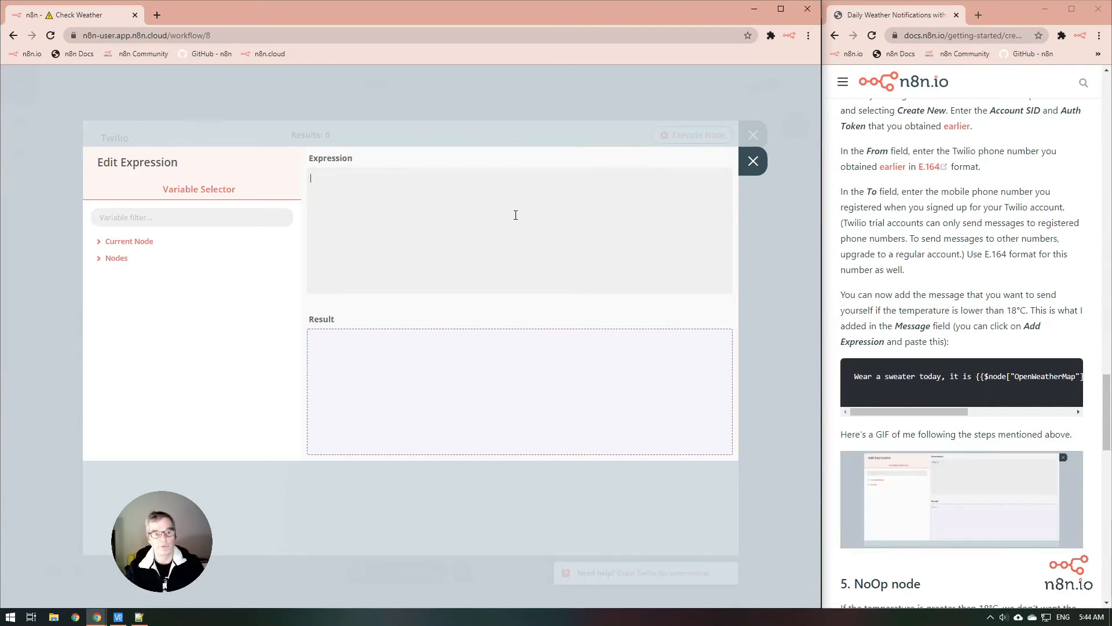
Insert the feels_like variable from the main group of the OpenWeatherMap node's JSON output data into the Message expression.
{"action": "left_click", "coordinate": [99, 262]}
{"action": "left_click", "coordinate": [111, 310]}
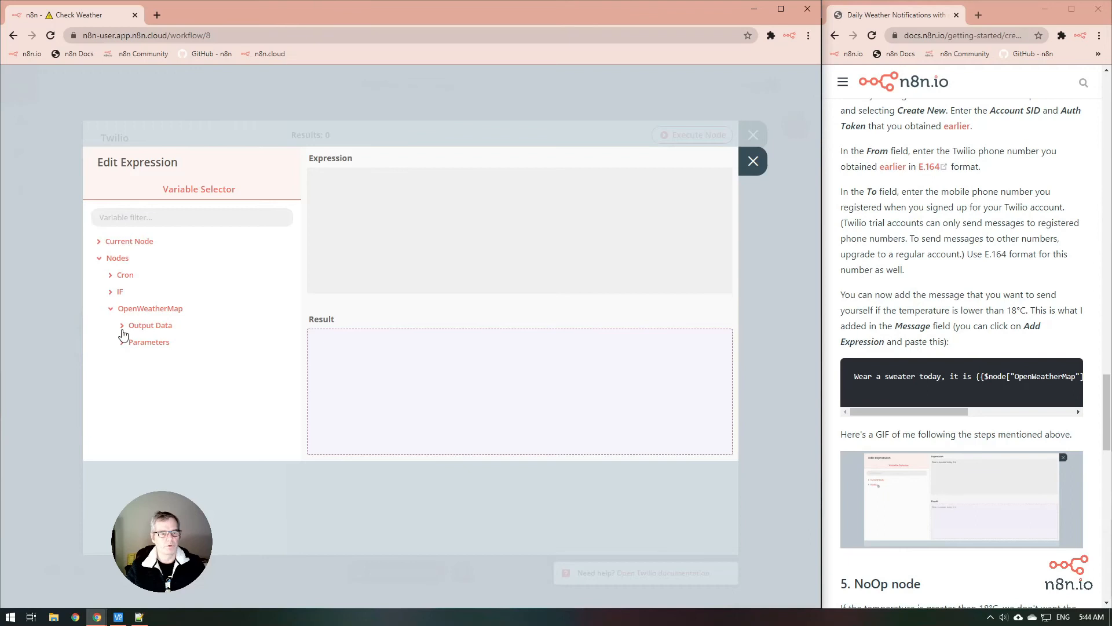
{"action": "left_click", "coordinate": [122, 326]}
{"action": "left_click", "coordinate": [135, 343]}
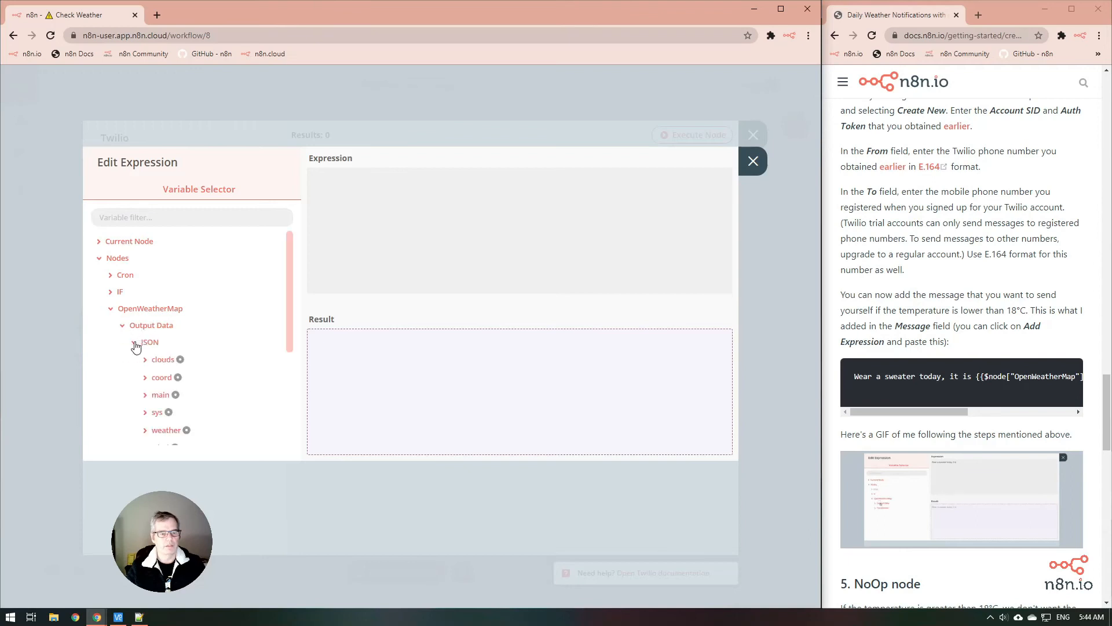
{"action": "left_click", "coordinate": [147, 395]}
{"action": "scroll", "coordinate": [196, 378], "scroll_direction": "down", "scroll_amount": 1}
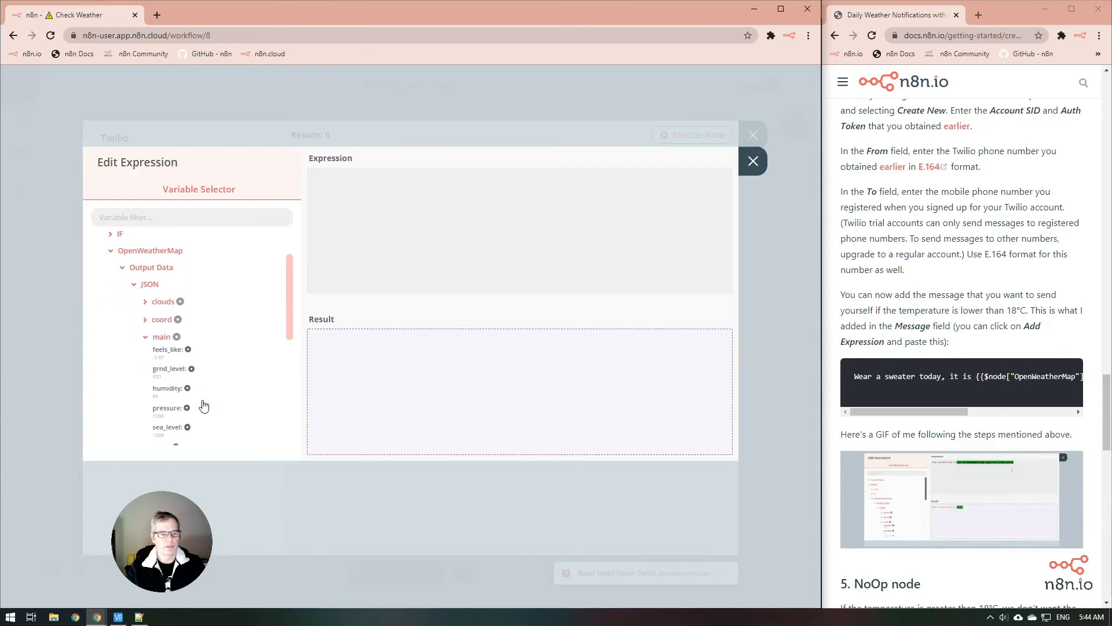
{"action": "left_click", "coordinate": [186, 354]}
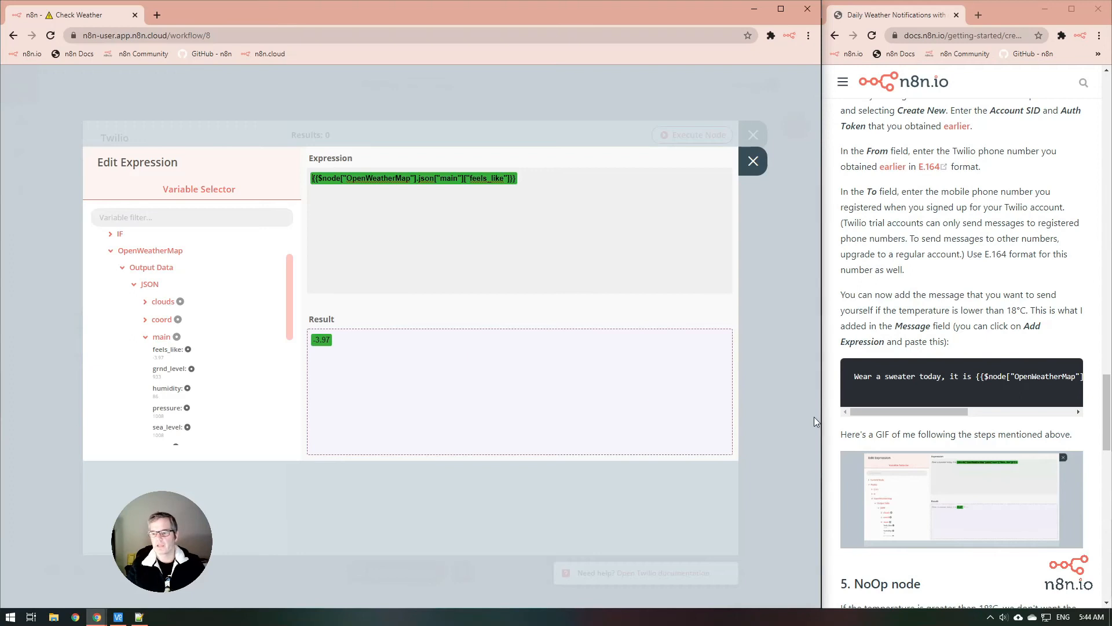
Following the tutorial's sample message, add the text "Wear a swaeter today, it is " before the feels_like placeholder.
{"action": "left_click_drag", "start_coordinate": [894, 409], "coordinate": [960, 419]}
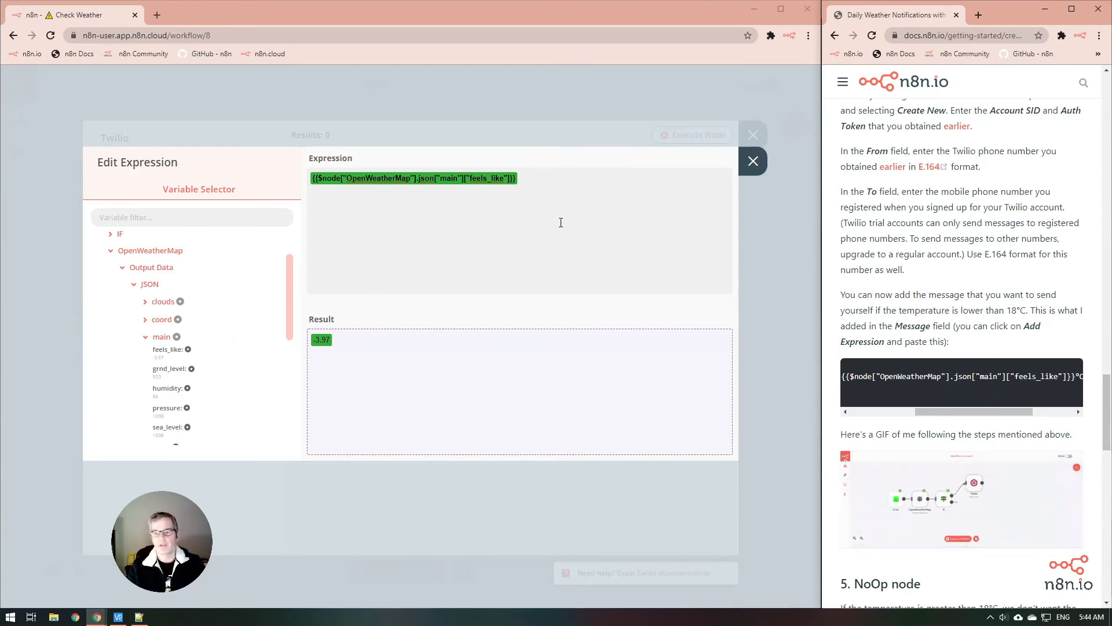
{"action": "left_click_drag", "start_coordinate": [943, 411], "coordinate": [869, 423]}
{"action": "left_click", "coordinate": [542, 181]}
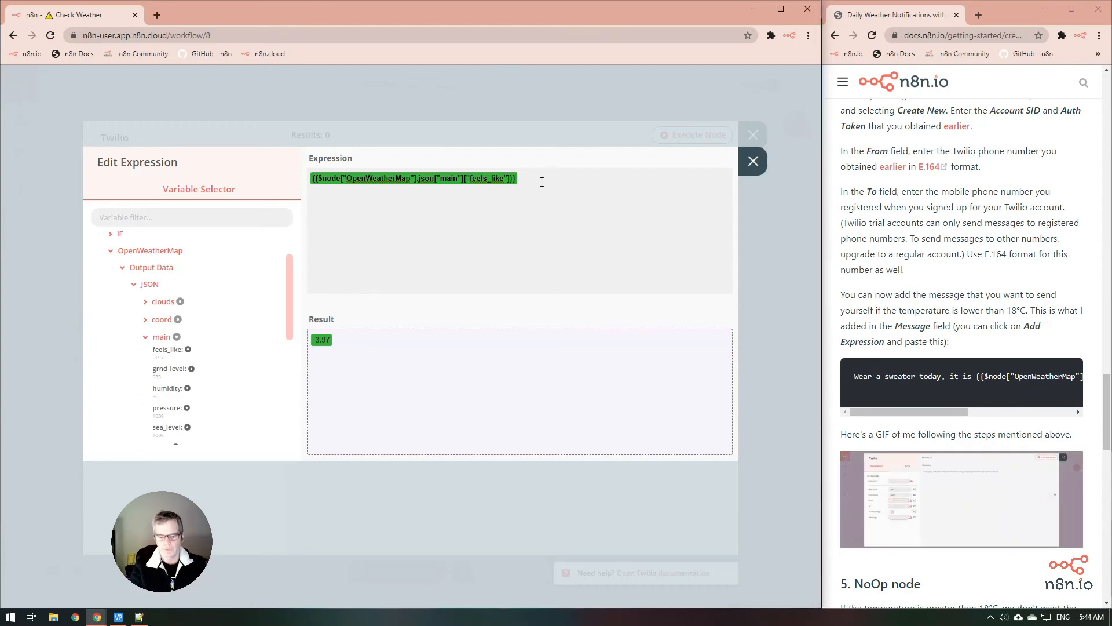
{"action": "key", "text": "Home"}
{"action": "type", "text": "Wear a "}
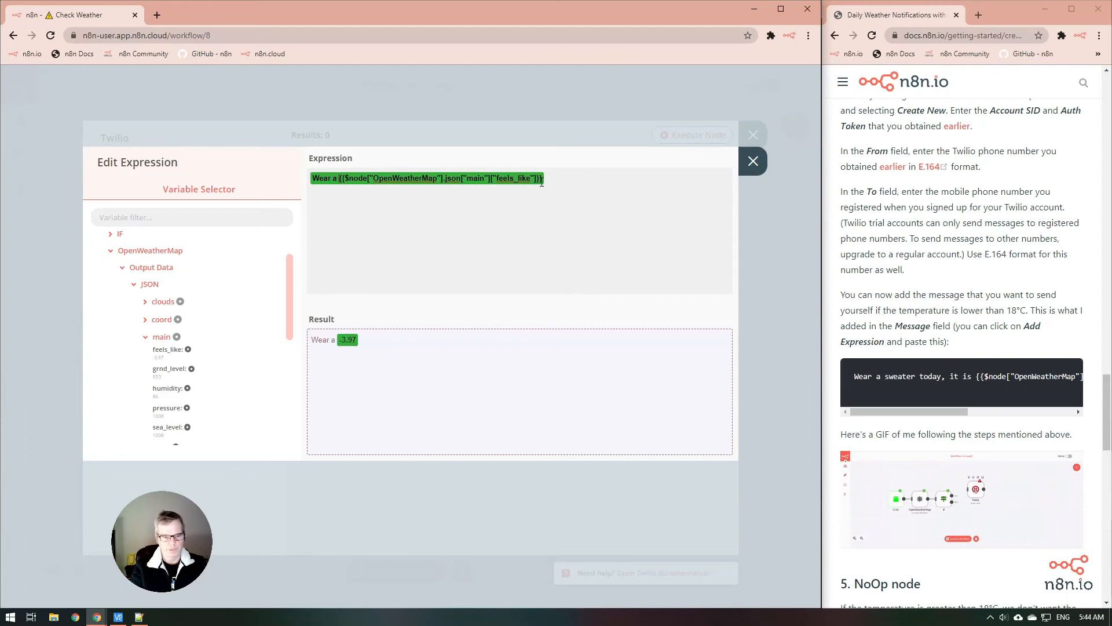
{"action": "type", "text": "swaeter tod"}
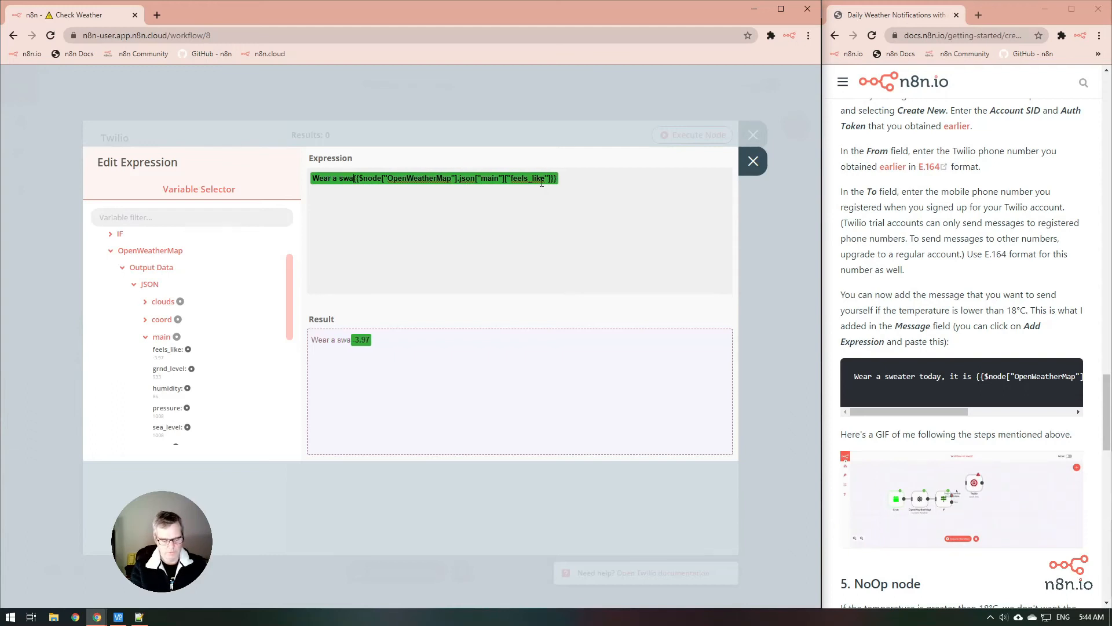
{"action": "type", "text": "ay"}
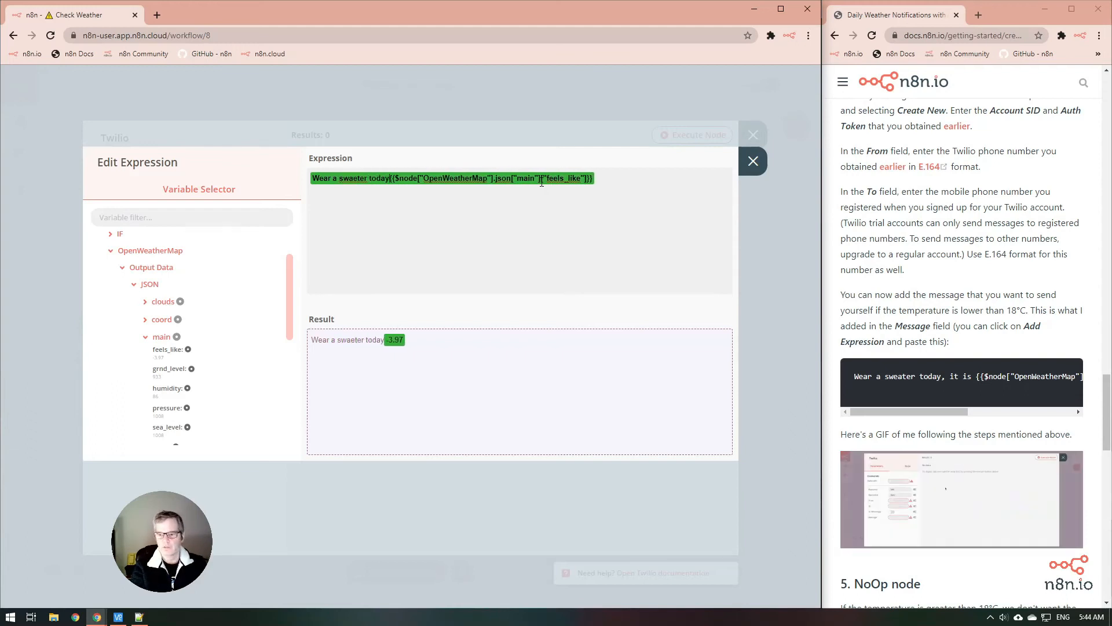
{"action": "type", "text": ", it is"}
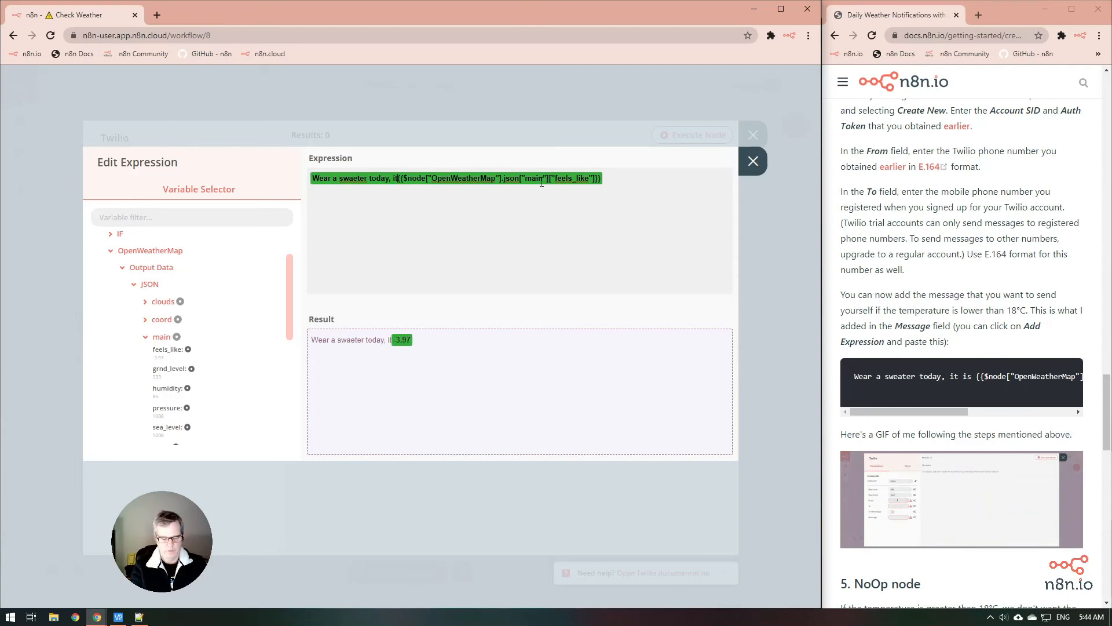
Copy "°C" from the tutorial's sample message and place it directly after the feels_like placeholder, without a space.
{"action": "left_click", "coordinate": [655, 180]}
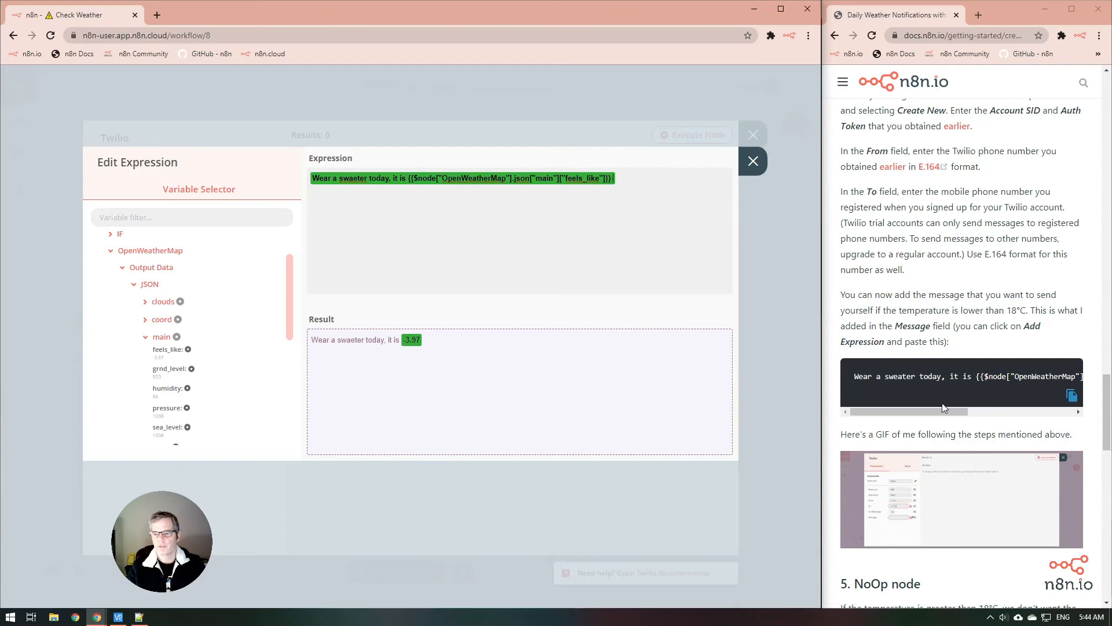
{"action": "left_click_drag", "start_coordinate": [939, 410], "coordinate": [1079, 416]}
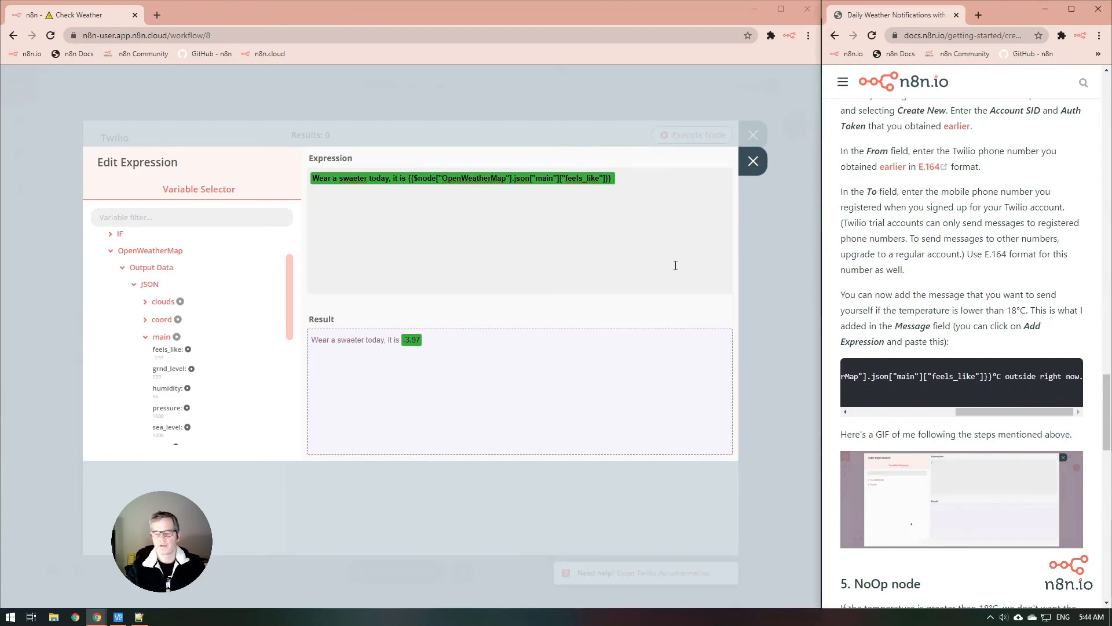
{"action": "mouse_move", "coordinate": [1020, 379]}
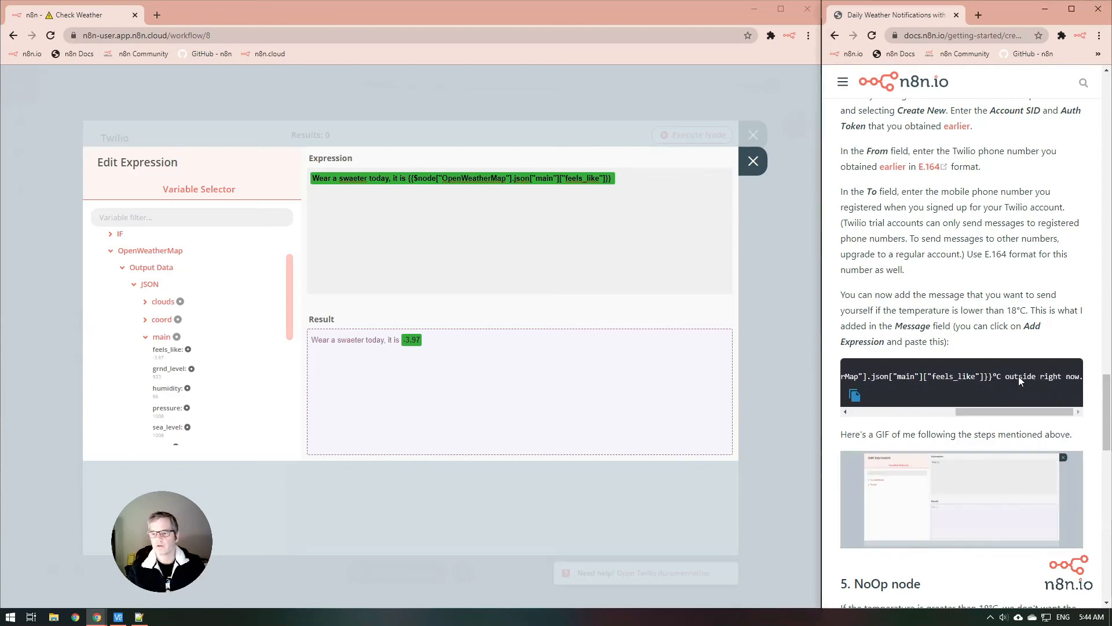
{"action": "left_click_drag", "start_coordinate": [993, 376], "coordinate": [1001, 376]}
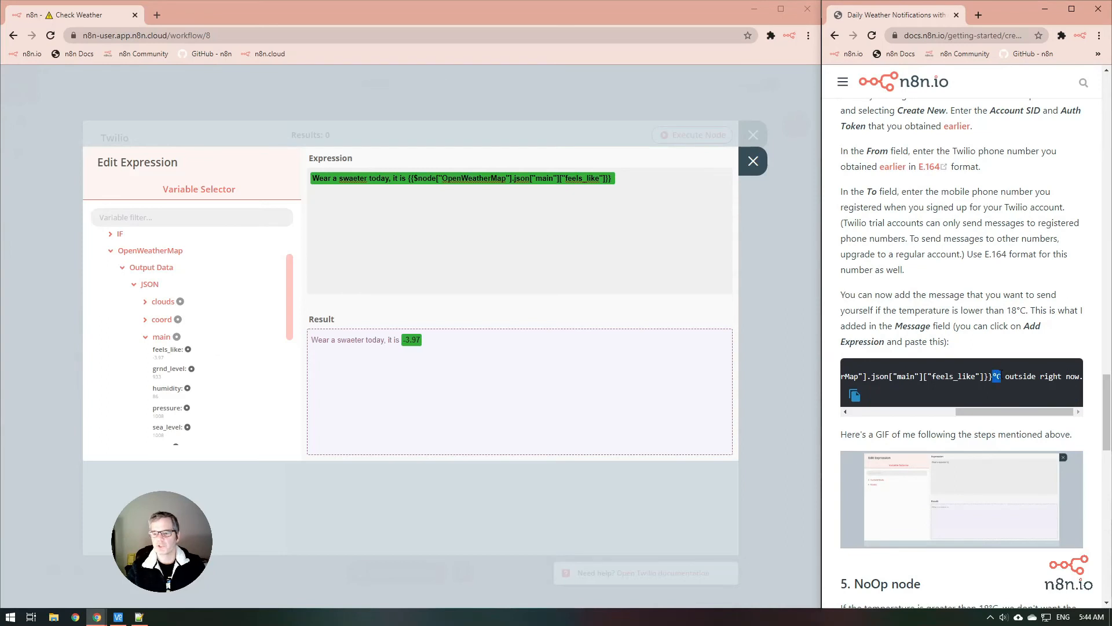
{"action": "left_click", "coordinate": [637, 179]}
{"action": "key", "text": "ctrl+v"}
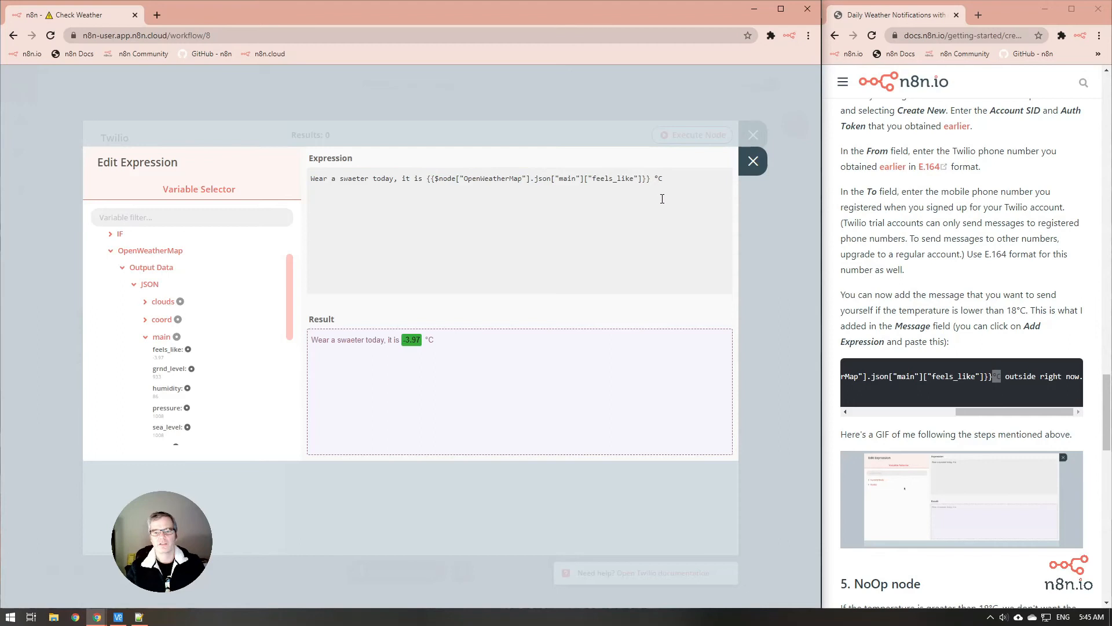
{"action": "left_click", "coordinate": [656, 181]}
{"action": "key", "text": "BackSpace"}
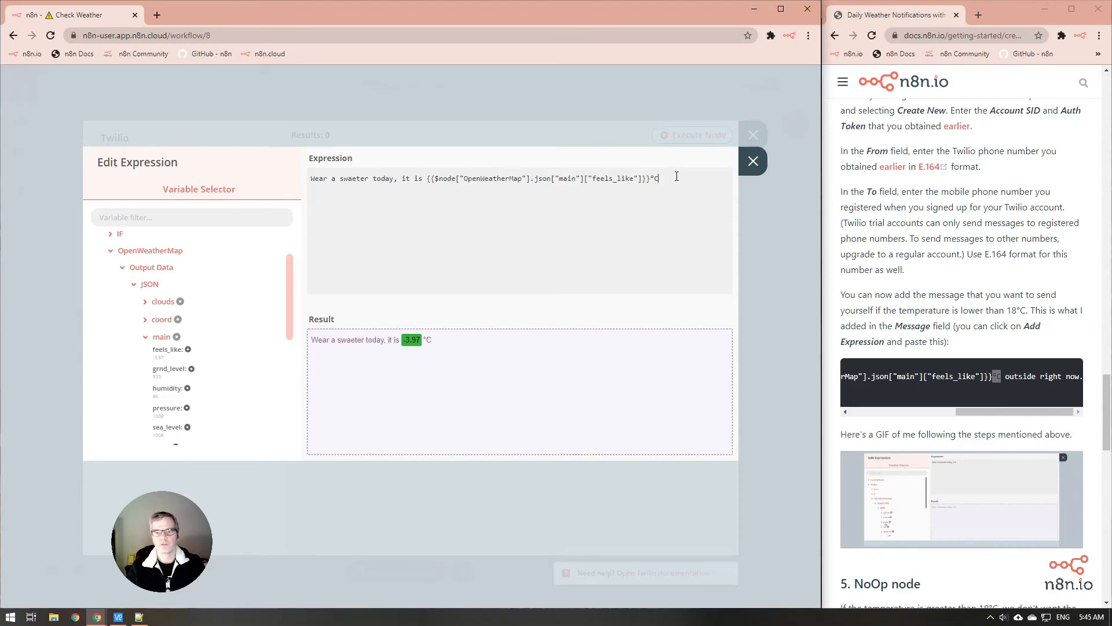
Complete the message after "°C" with the text " outside right now.".
{"action": "left_click", "coordinate": [677, 176]}
{"action": "type", "text": "out"}
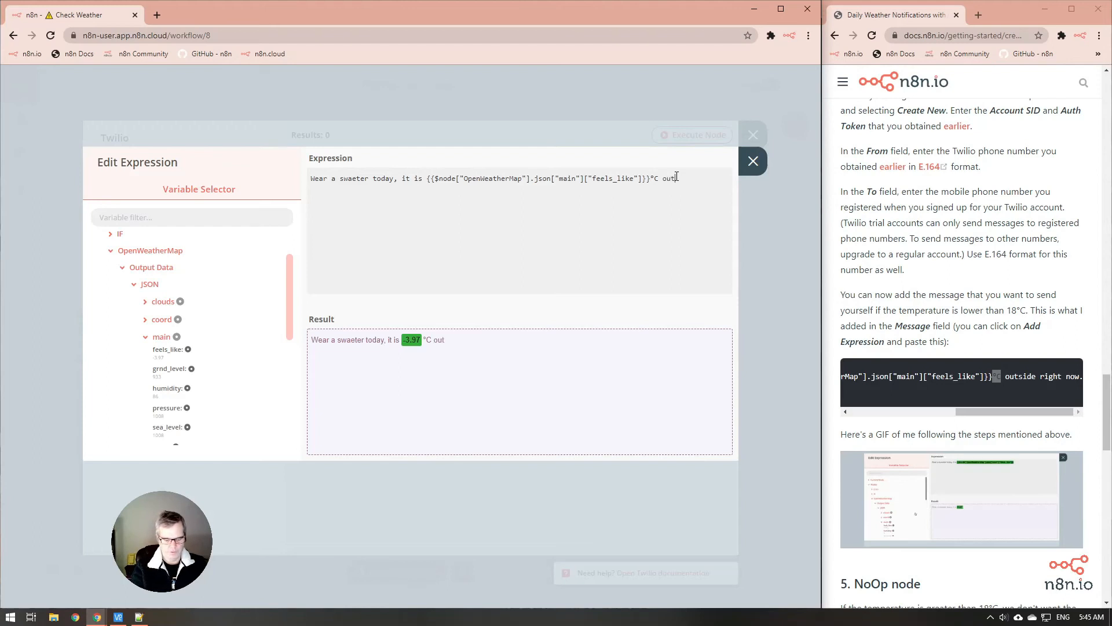
{"action": "type", "text": "side right now."}
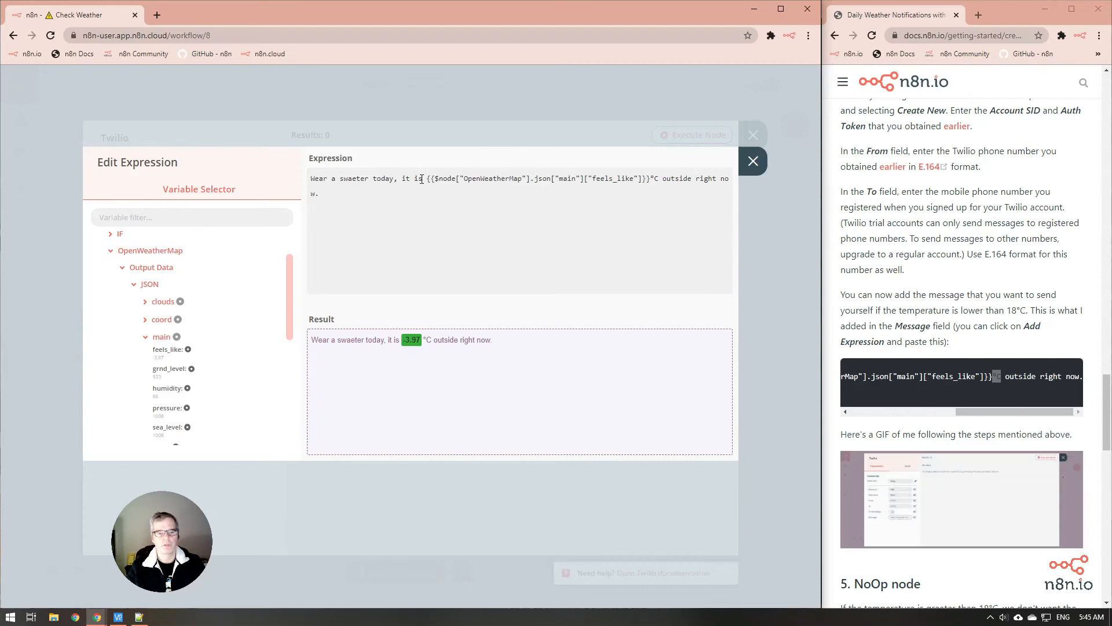
Replace the message text before the feels_like placeholder with "It's a tad chilly at".
{"action": "left_click_drag", "start_coordinate": [422, 178], "coordinate": [317, 175]}
{"action": "double_click", "coordinate": [354, 178]}
{"action": "left_click", "coordinate": [418, 178]}
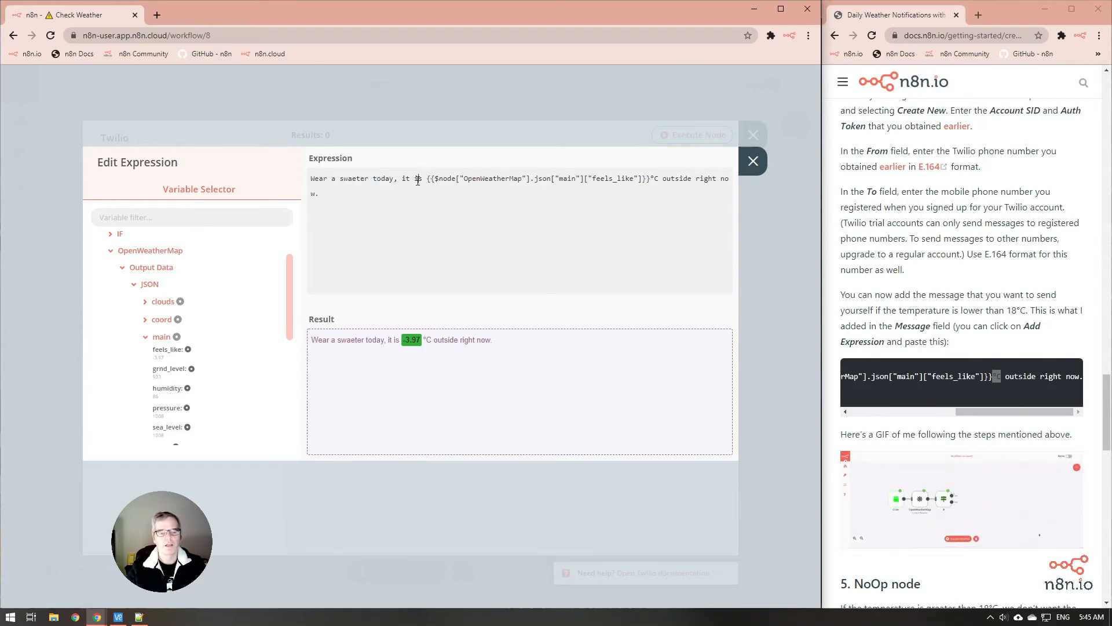
{"action": "left_click_drag", "start_coordinate": [418, 178], "coordinate": [308, 175]}
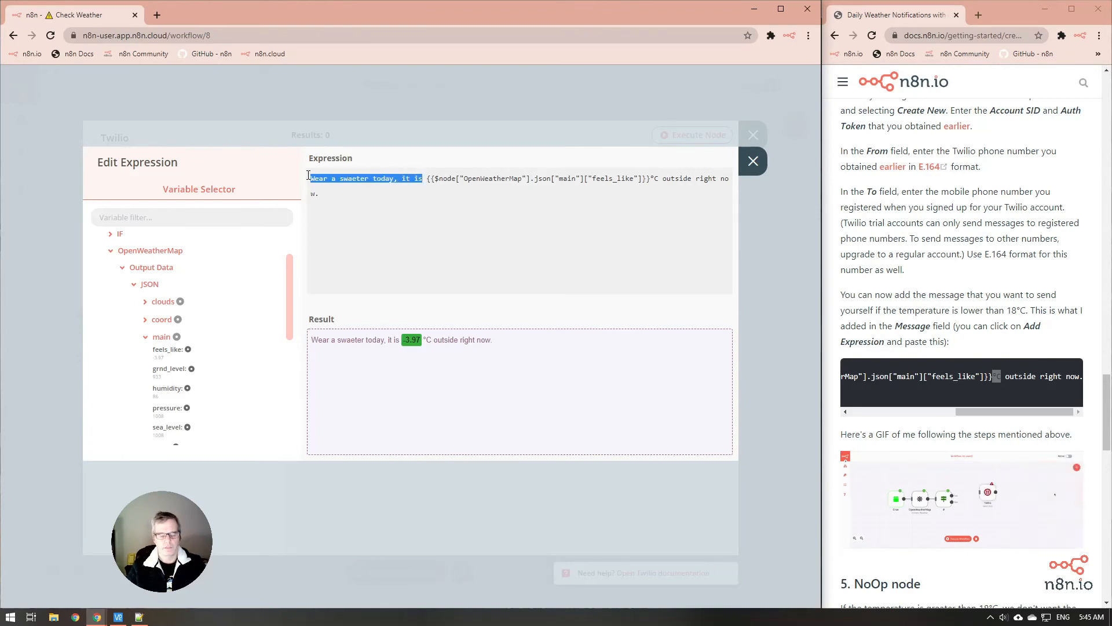
{"action": "type", "text": "It's "}
{"action": "type", "text": "a tad chi"}
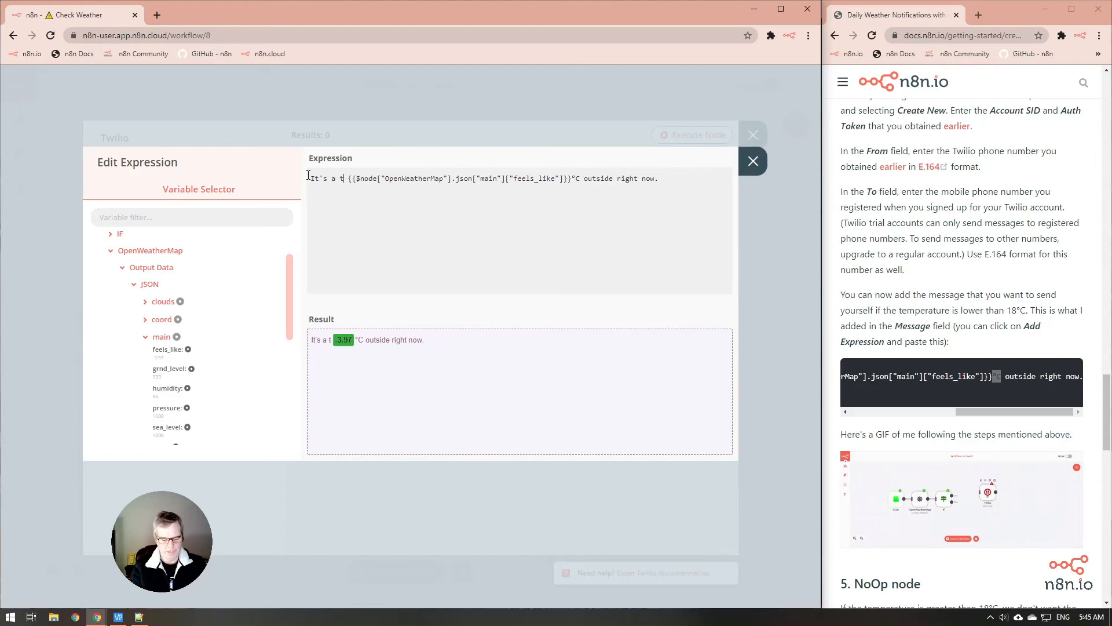
{"action": "type", "text": "lly"}
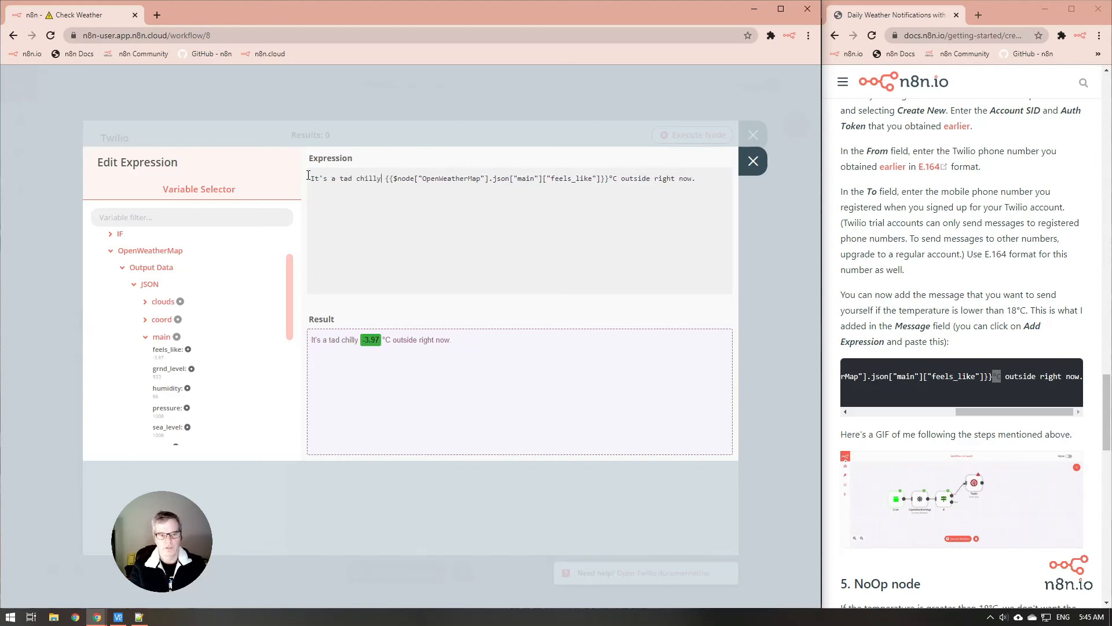
{"action": "type", "text": " at"}
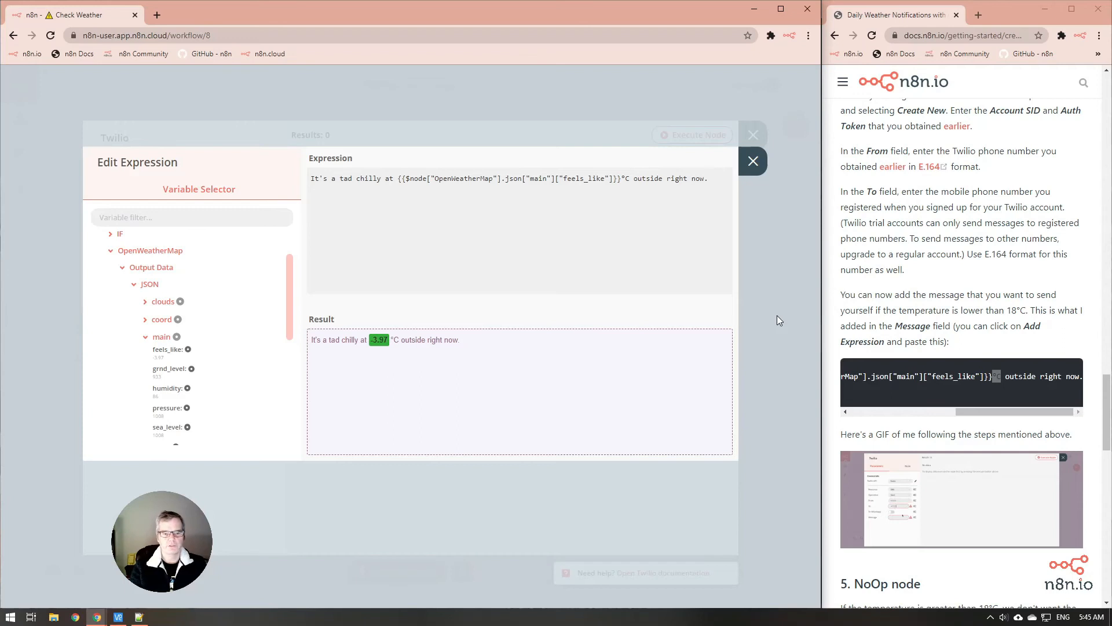
Add the sentence "You may want to grab a sweater." at the end of the message and close the expression editor.
{"action": "type", "text": "You"}
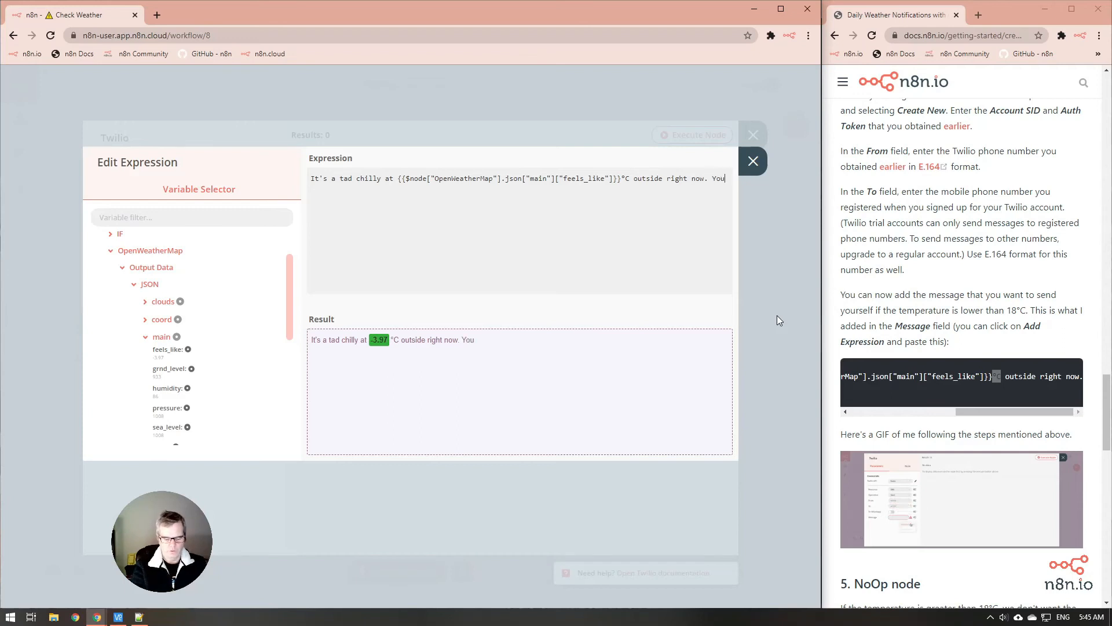
{"action": "type", "text": " may wan"}
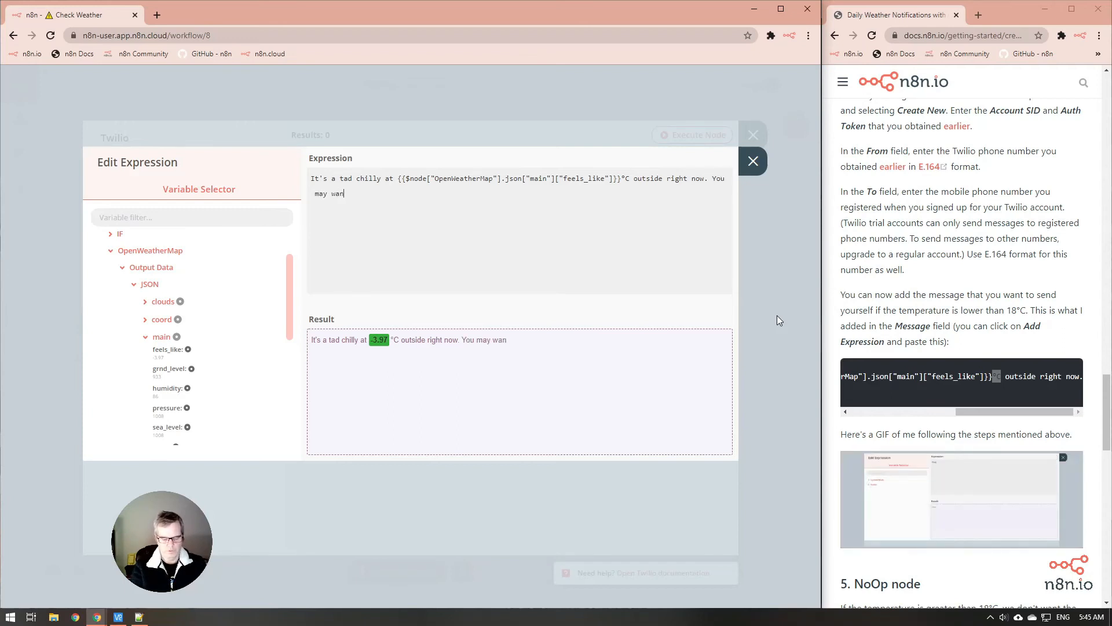
{"action": "type", "text": "t to grad"}
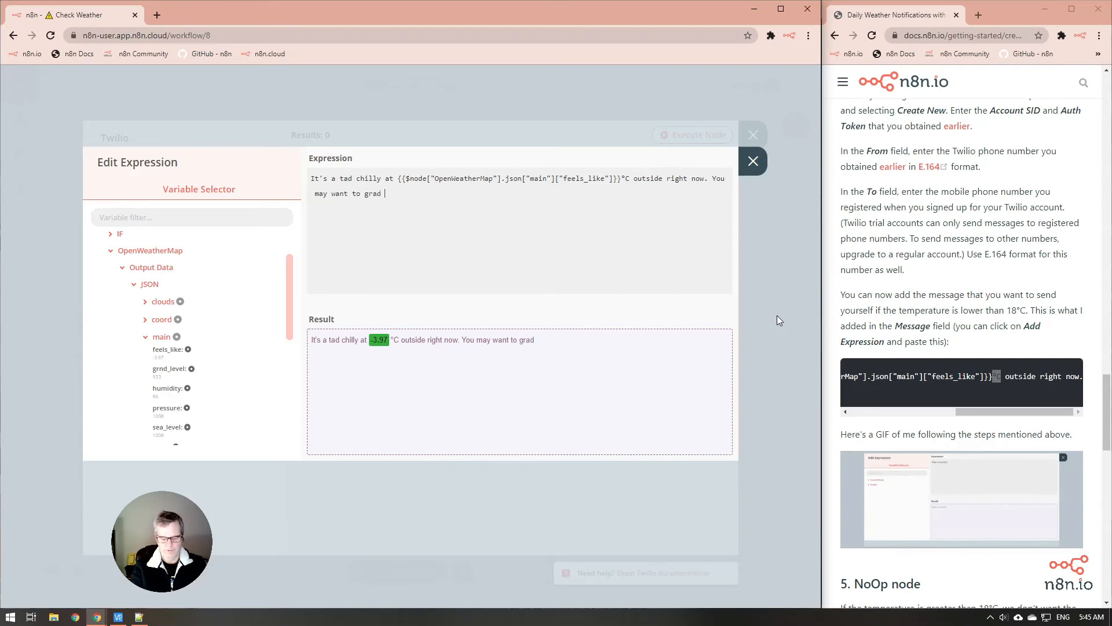
{"action": "key", "text": "BackSpace"}
{"action": "key", "text": "BackSpace"}
{"action": "type", "text": "b a sweater."}
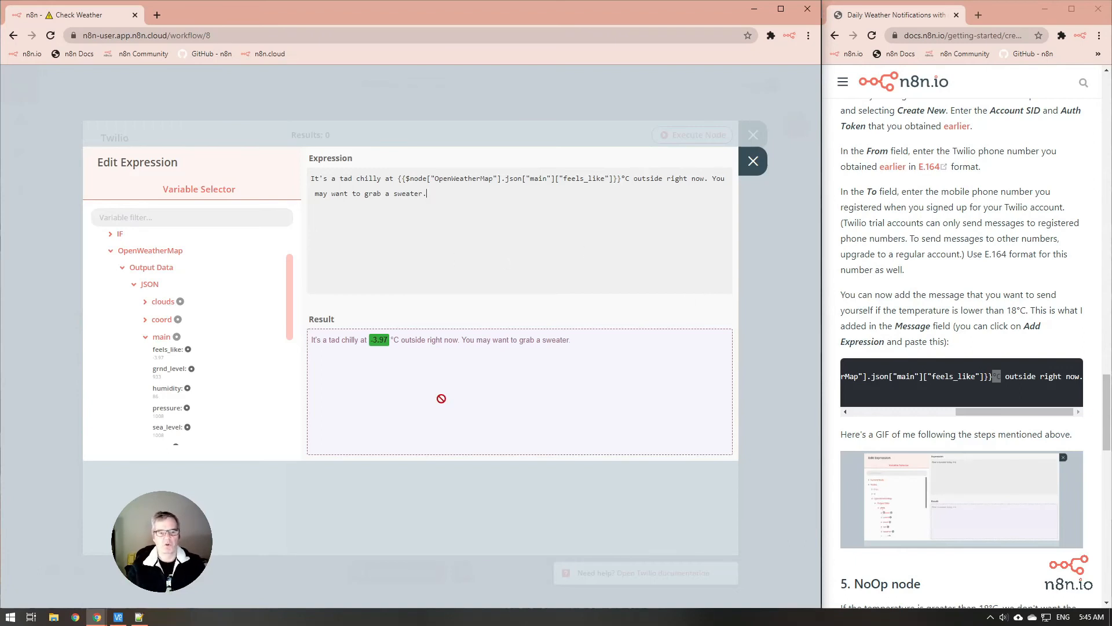
{"action": "left_click", "coordinate": [754, 161]}
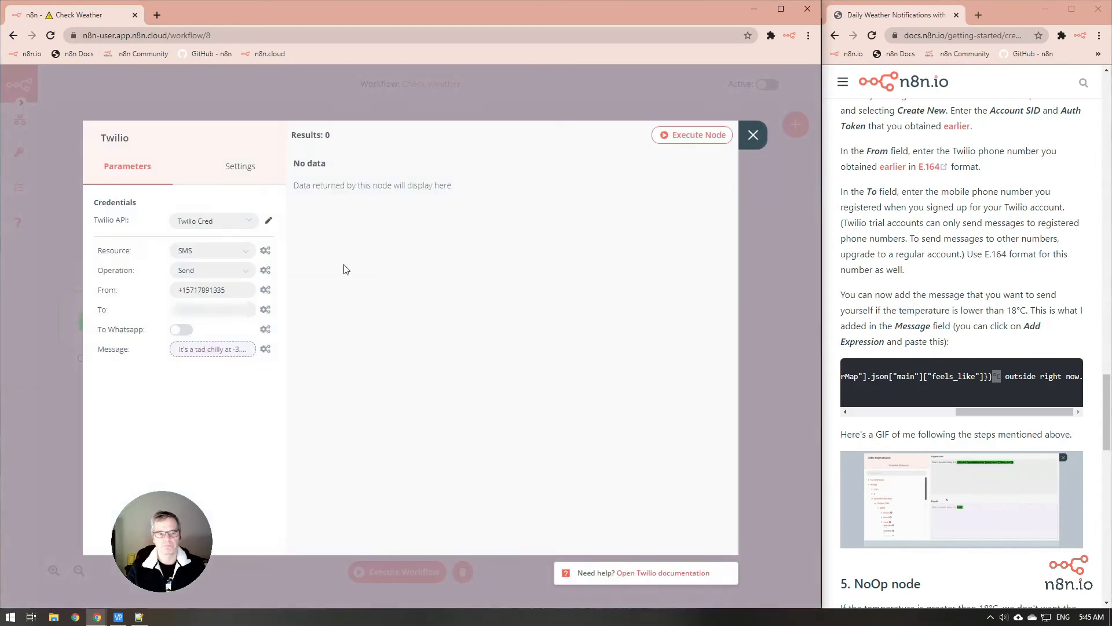
Test the SMS by executing the Twilio node twice, bringing up the phone's messages in VNC Viewer between the runs.
{"action": "left_click", "coordinate": [699, 137]}
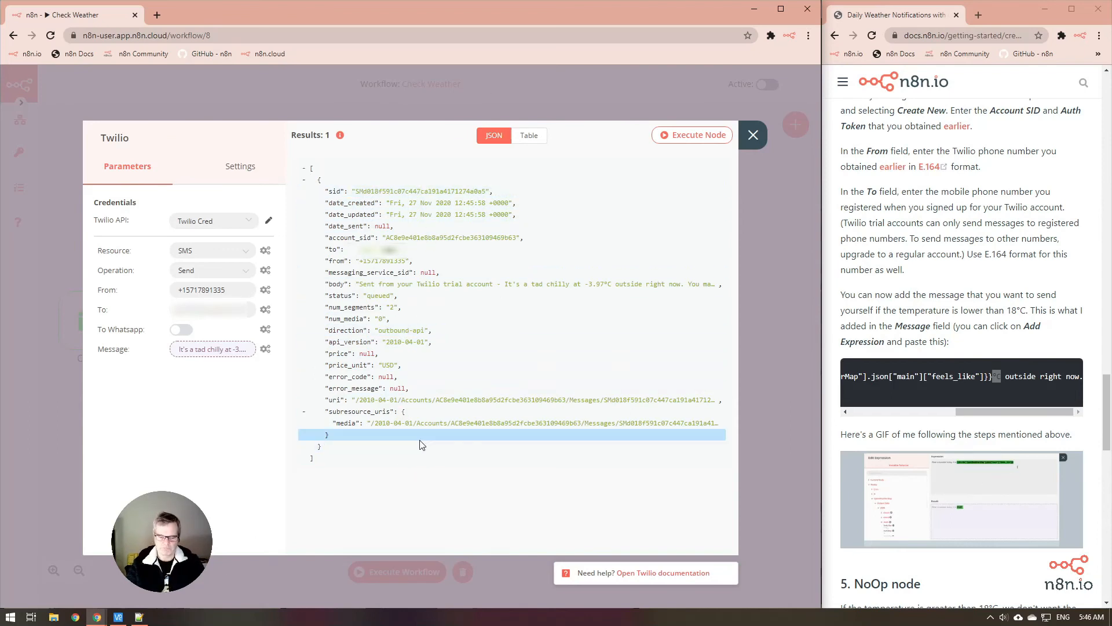
{"action": "left_click", "coordinate": [129, 617]}
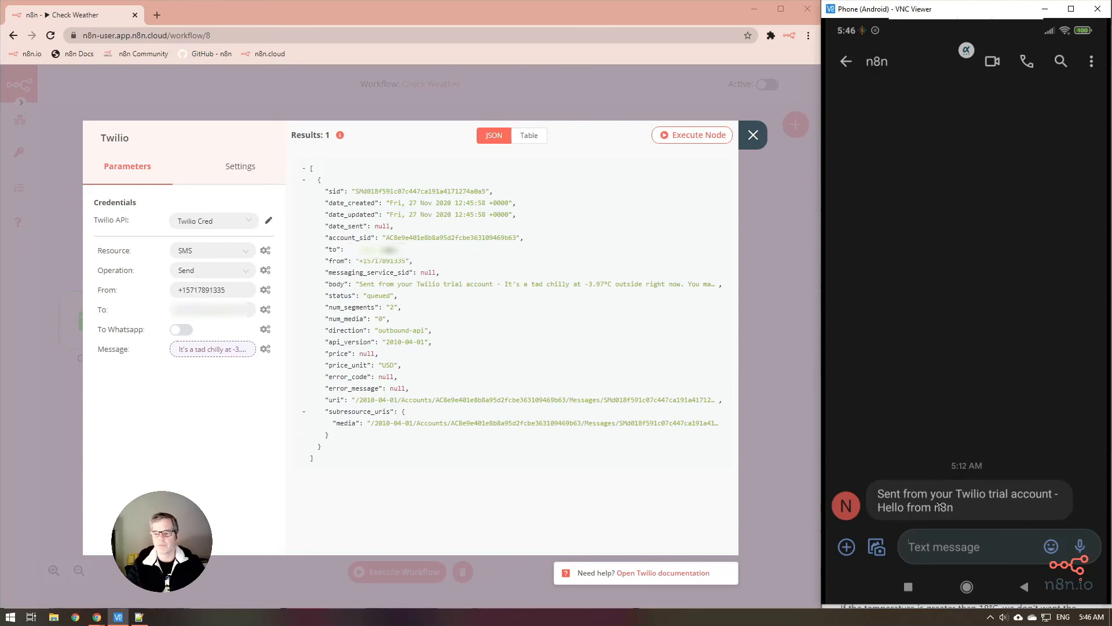
{"action": "left_click", "coordinate": [398, 132]}
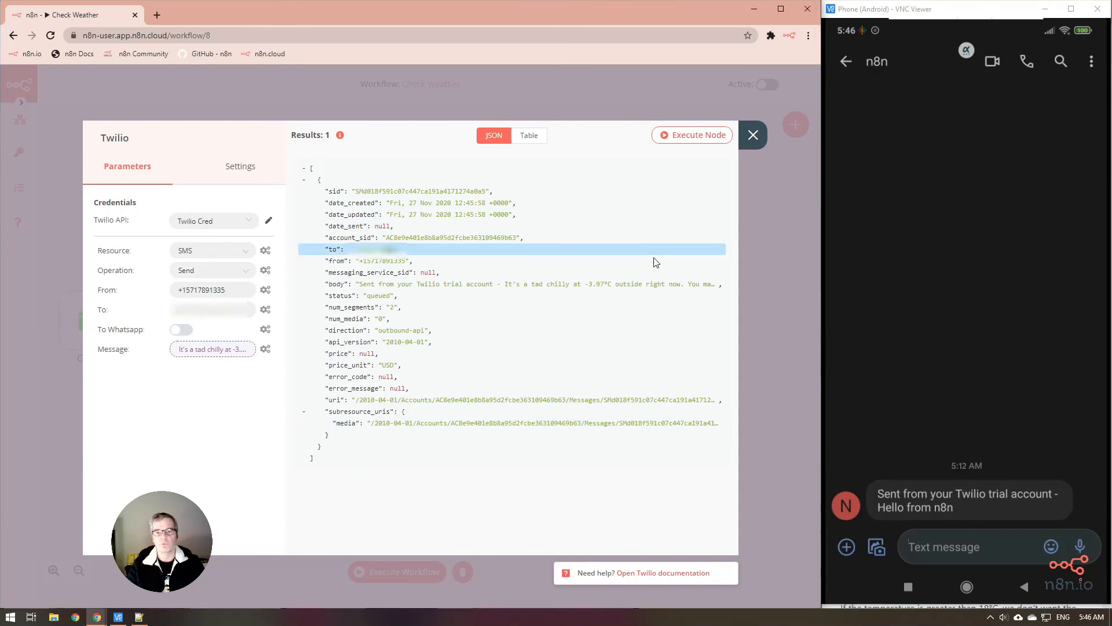
{"action": "left_click", "coordinate": [675, 141]}
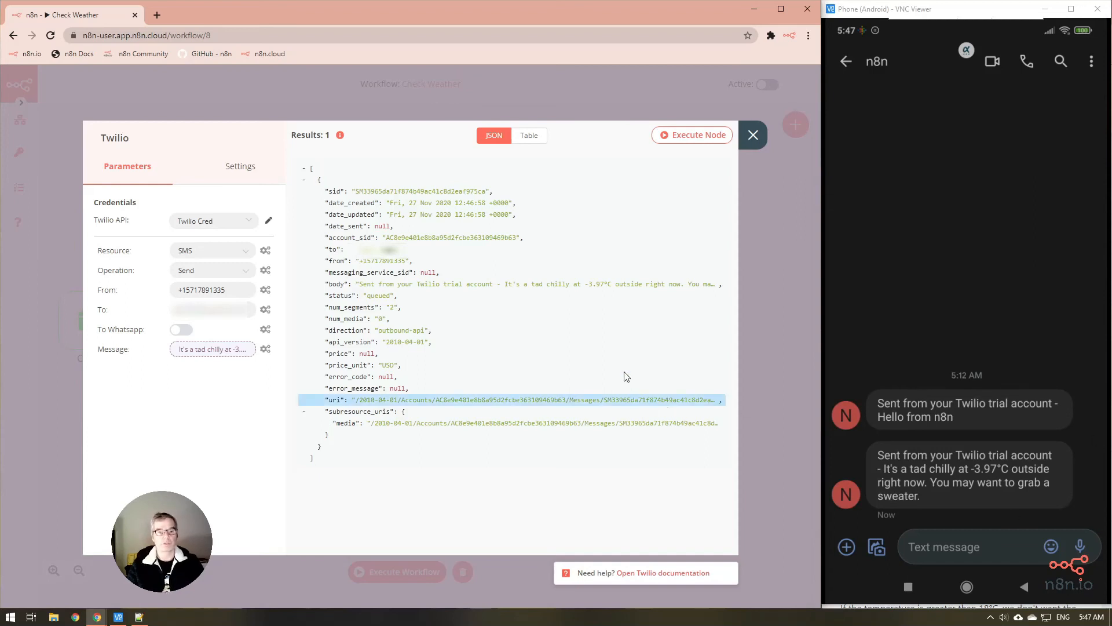
{"action": "left_click", "coordinate": [753, 136]}
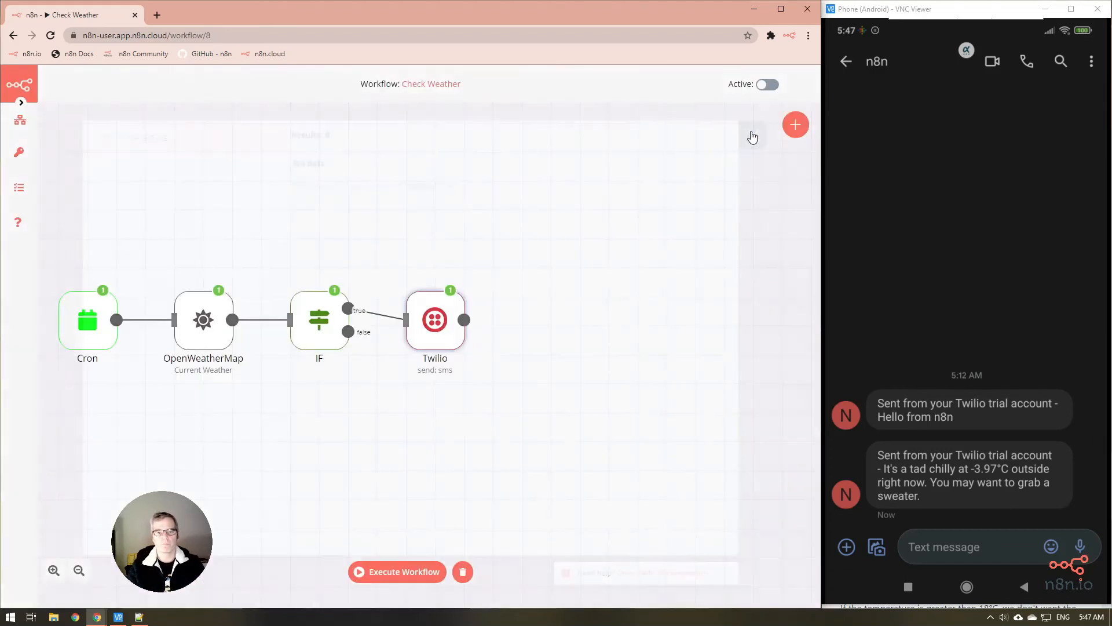
Move the Twilio node up and slightly away from the IF node, and add a "No Operation, do nothing" node to the workflow.
{"action": "left_click_drag", "start_coordinate": [419, 316], "coordinate": [442, 276]}
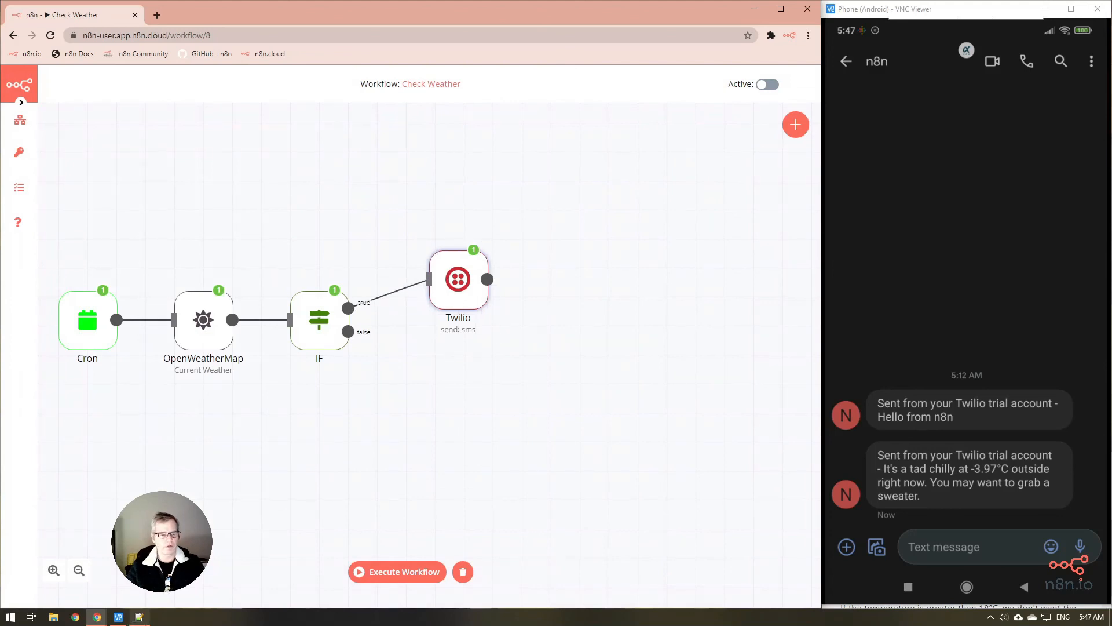
{"action": "left_click", "coordinate": [1045, 9]}
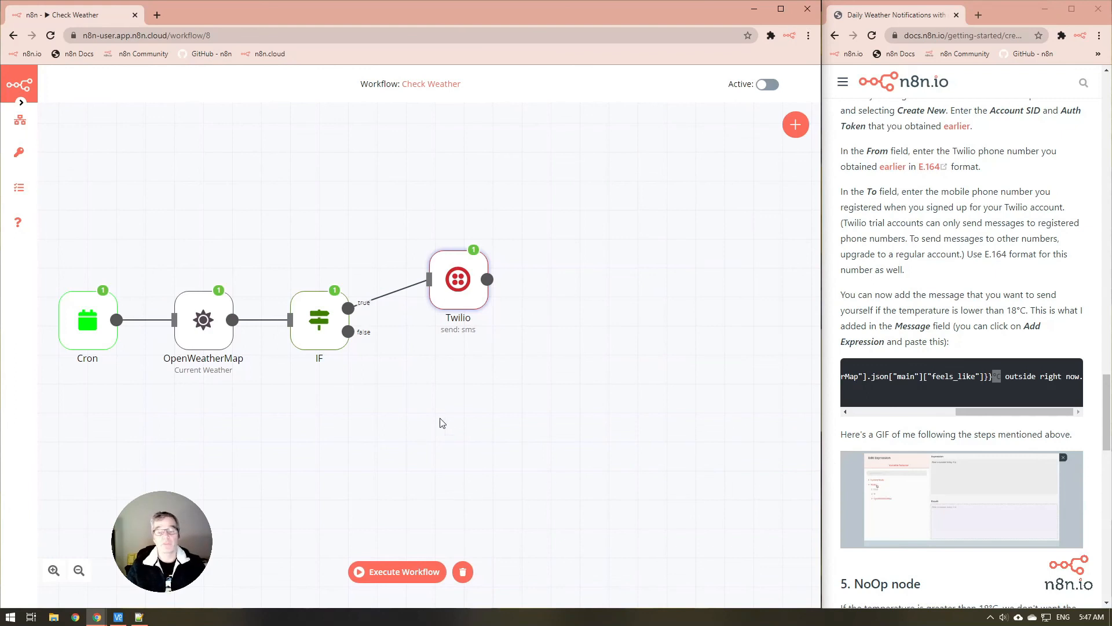
{"action": "scroll", "coordinate": [944, 254], "scroll_direction": "down", "scroll_amount": 5}
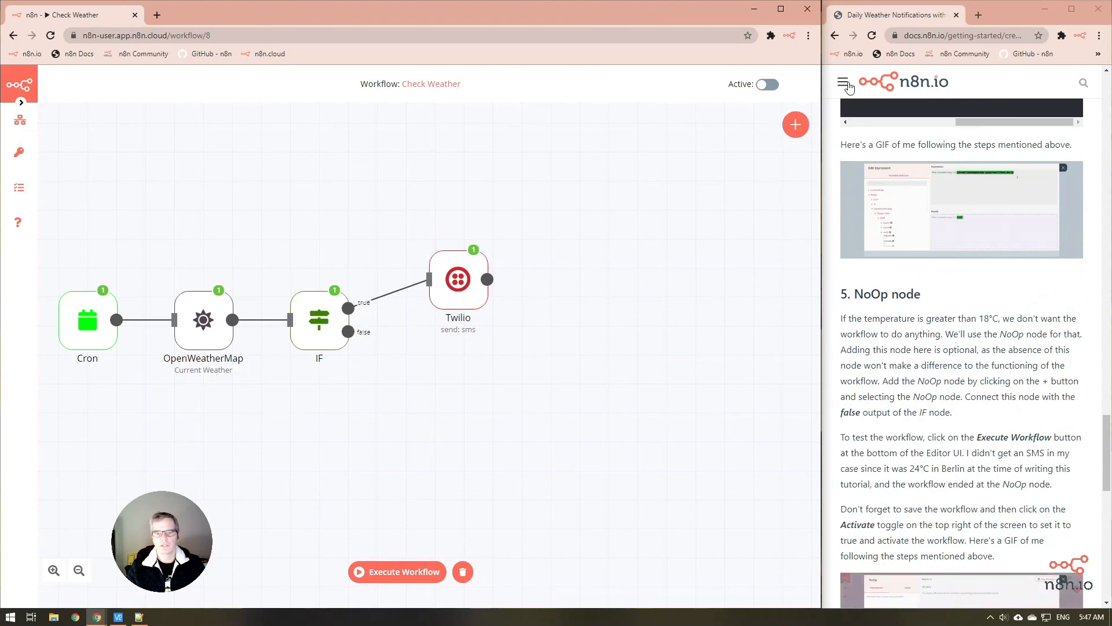
{"action": "left_click", "coordinate": [795, 125]}
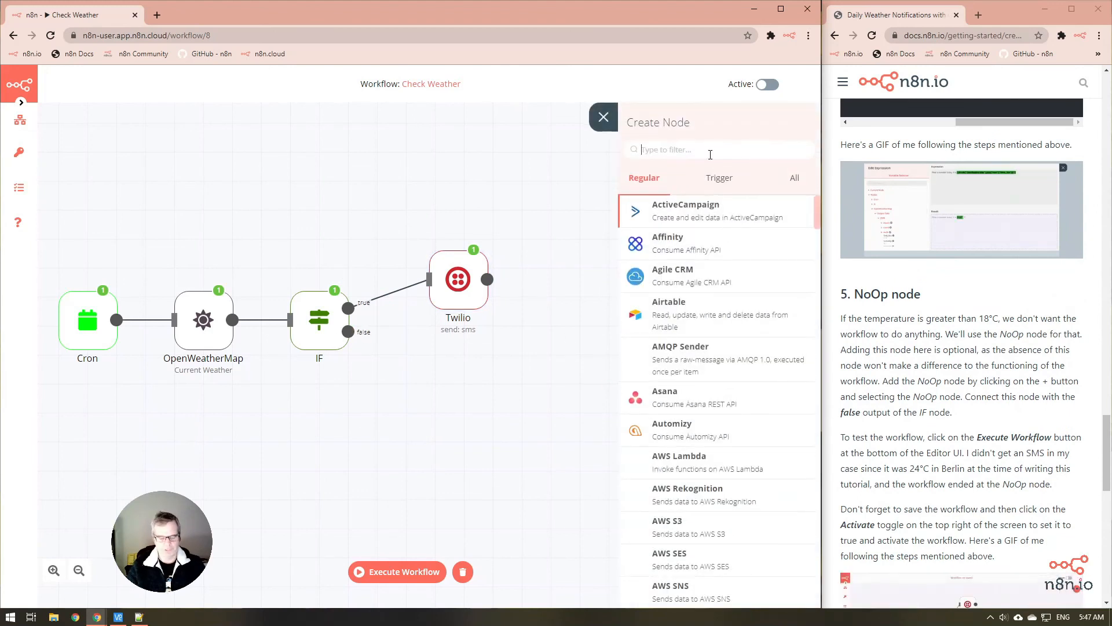
{"action": "type", "text": "no"}
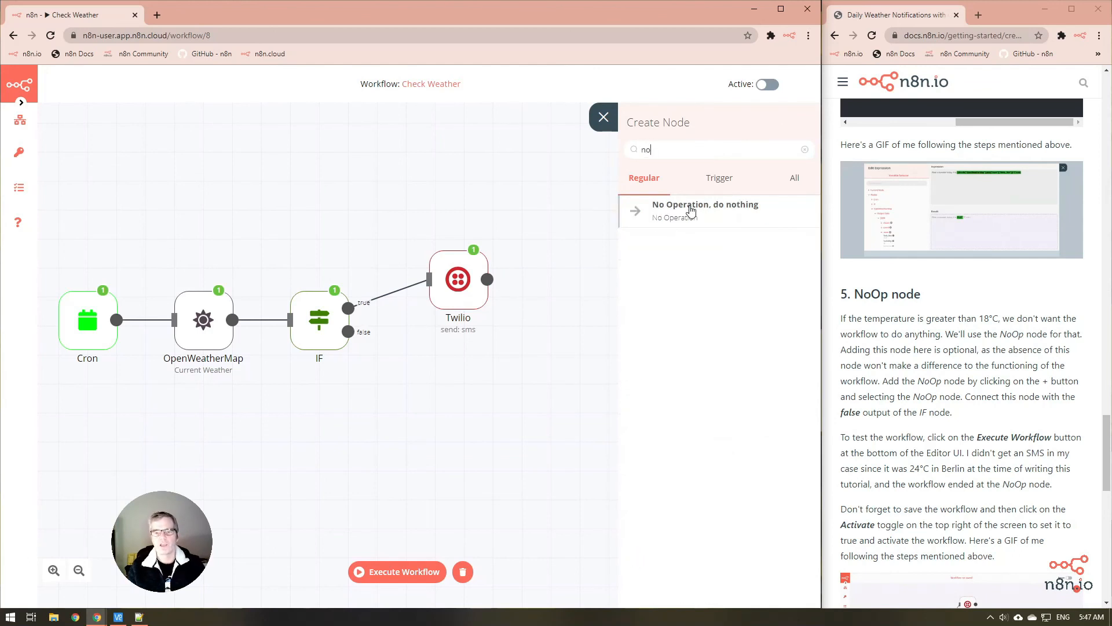
{"action": "left_click", "coordinate": [689, 210]}
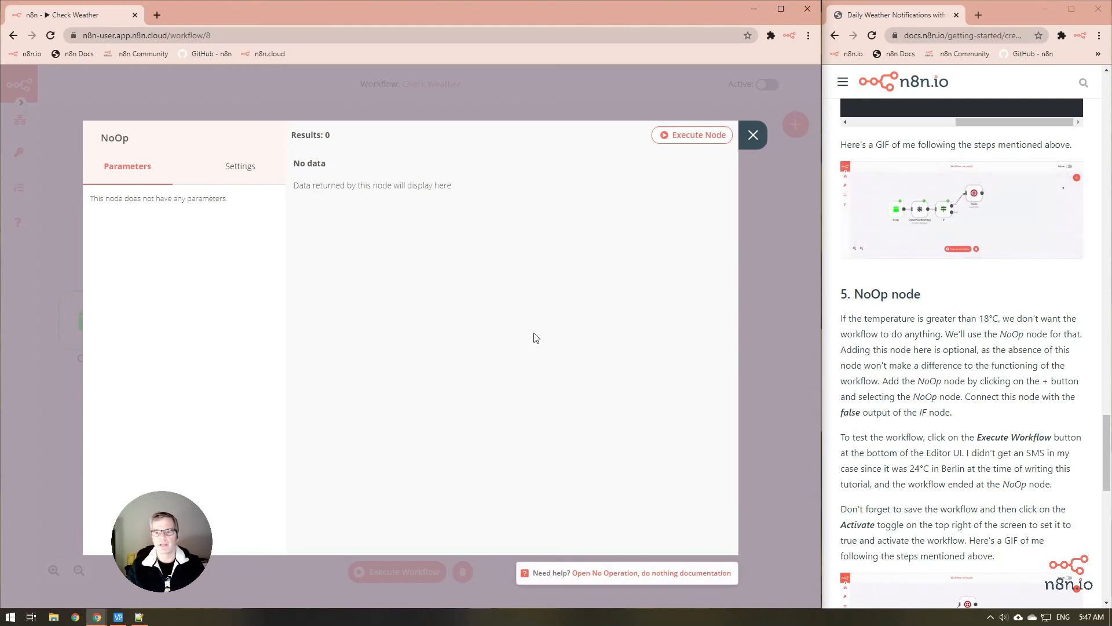
{"action": "left_click", "coordinate": [753, 136]}
Connect the false output of the IF node to the NoOp node.
{"action": "left_click_drag", "start_coordinate": [346, 335], "coordinate": [467, 379]}
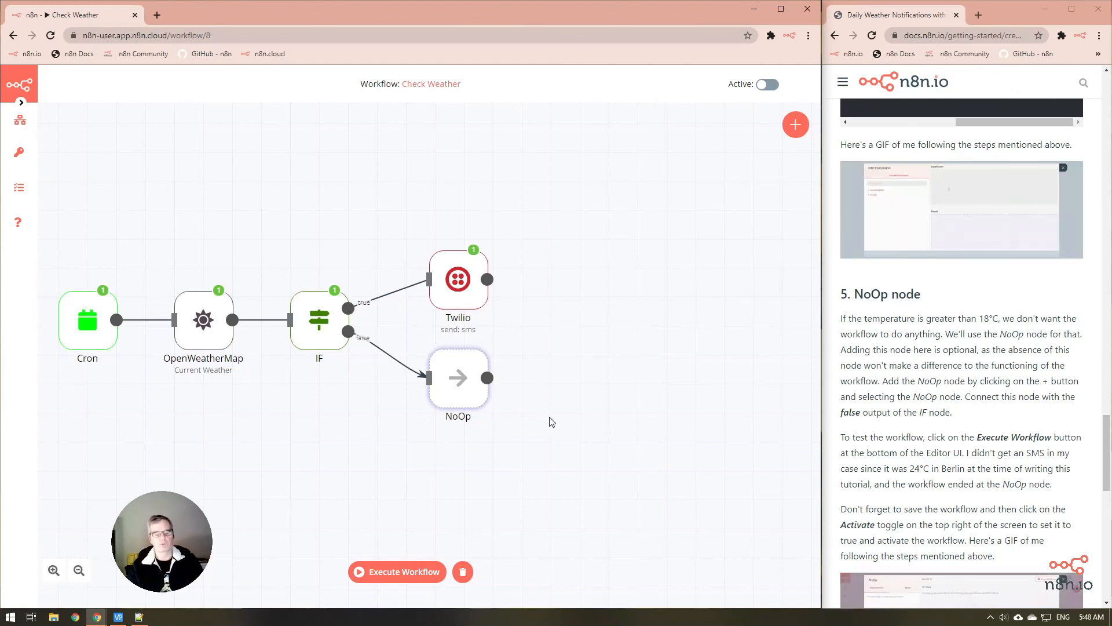
{"action": "mouse_move", "coordinate": [450, 381]}
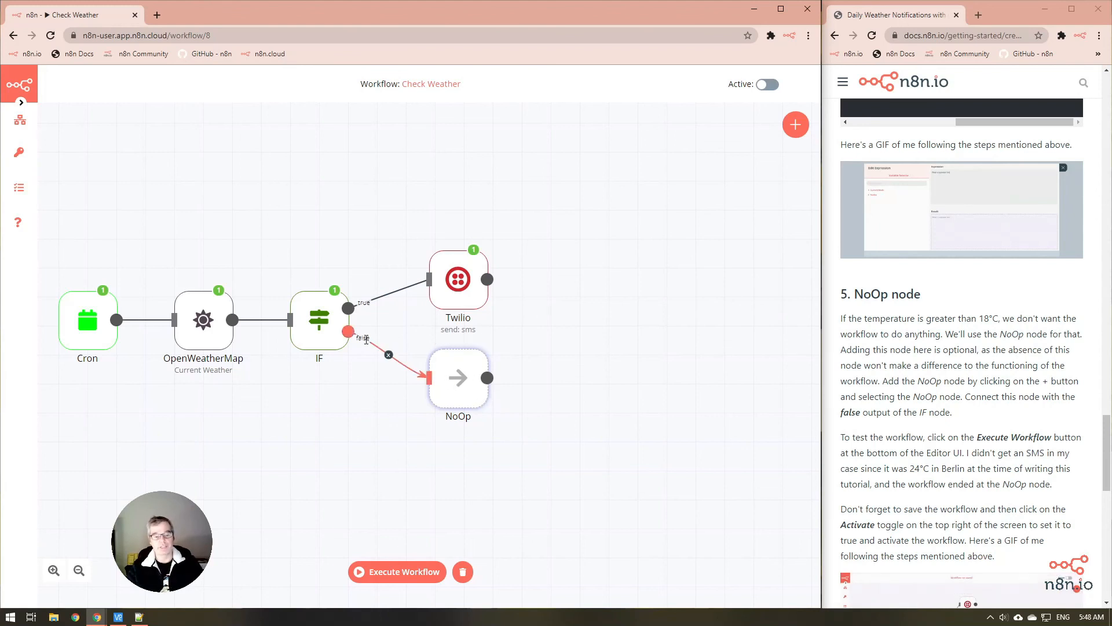
{"action": "mouse_move", "coordinate": [361, 340]}
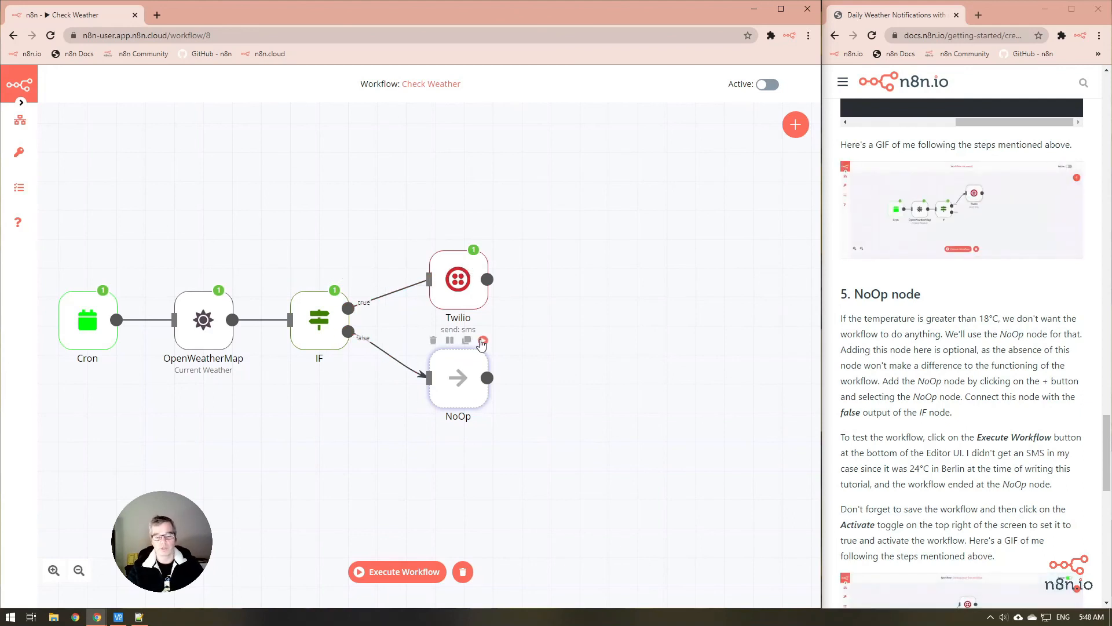
Give the NoOp node the note "This would have fired if it were false" and turn on displaying it in the flow.
{"action": "double_click", "coordinate": [467, 383]}
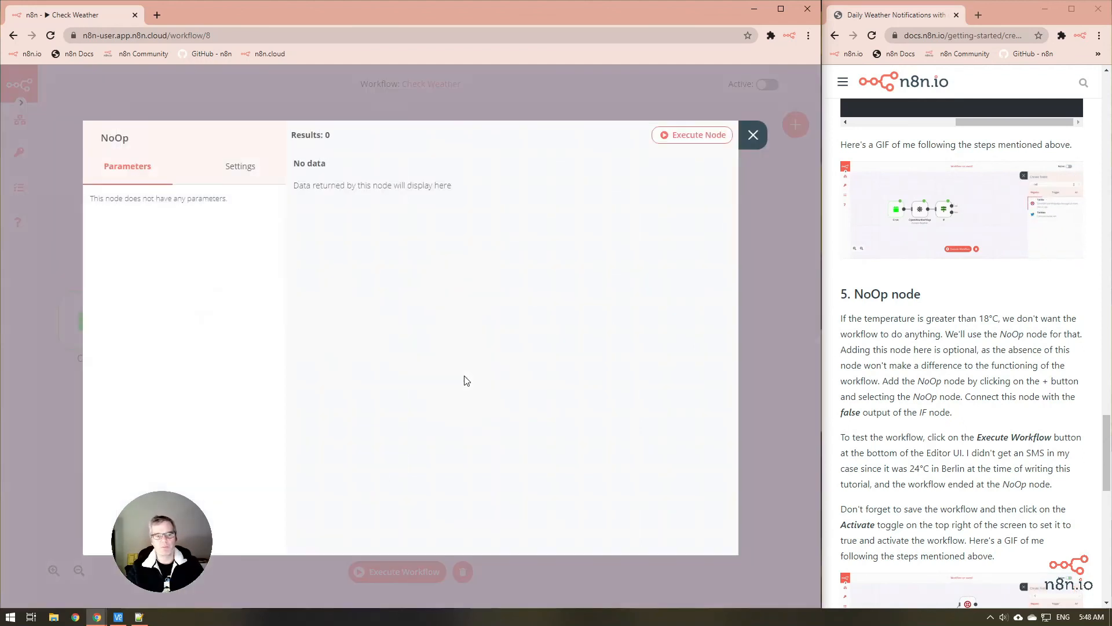
{"action": "left_click", "coordinate": [240, 166]}
{"action": "left_click", "coordinate": [167, 221]}
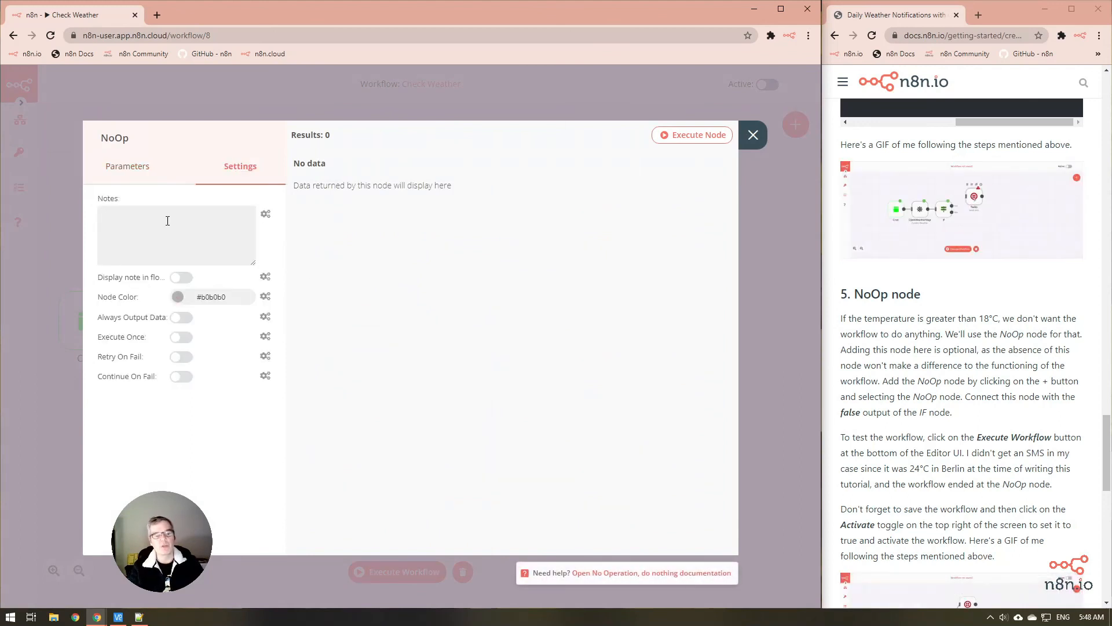
{"action": "type", "text": "This"}
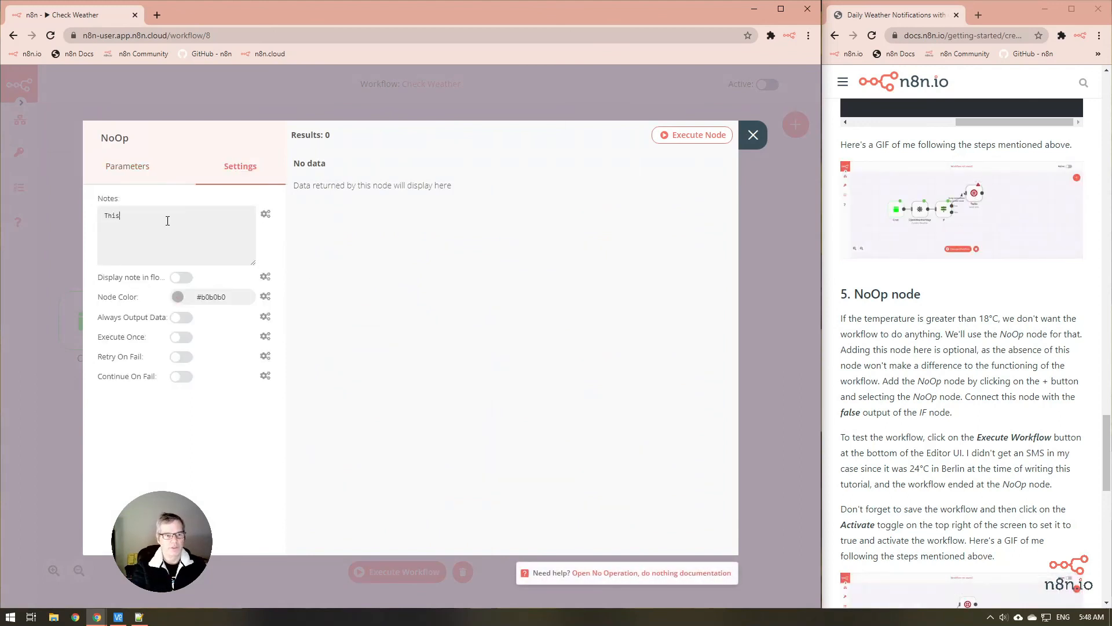
{"action": "type", "text": " would have "}
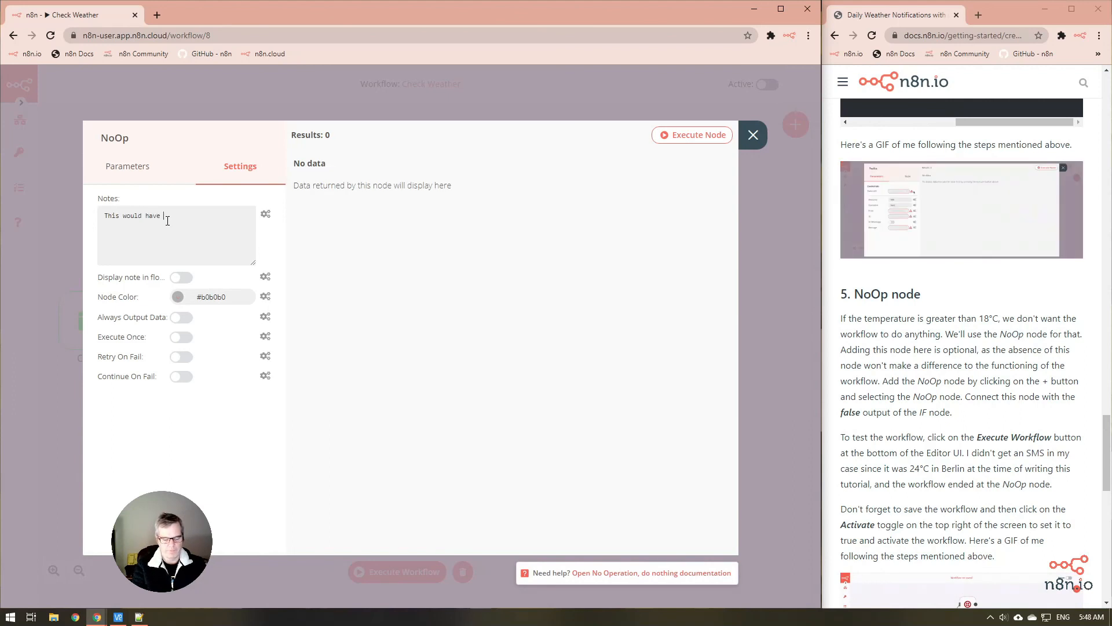
{"action": "type", "text": "fired i"}
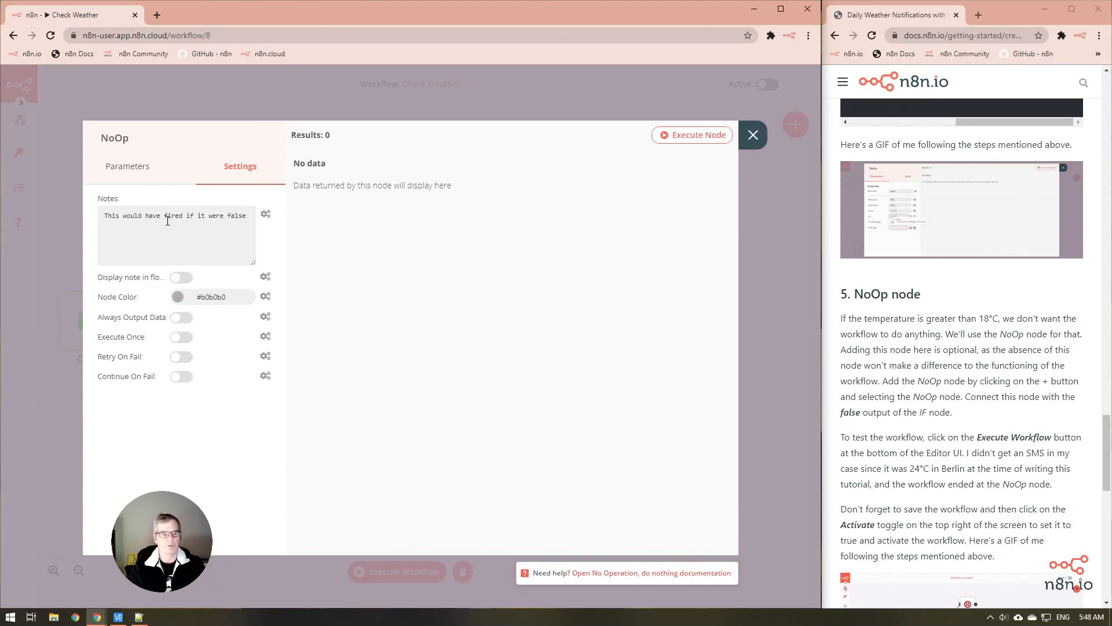
{"action": "left_click", "coordinate": [182, 277]}
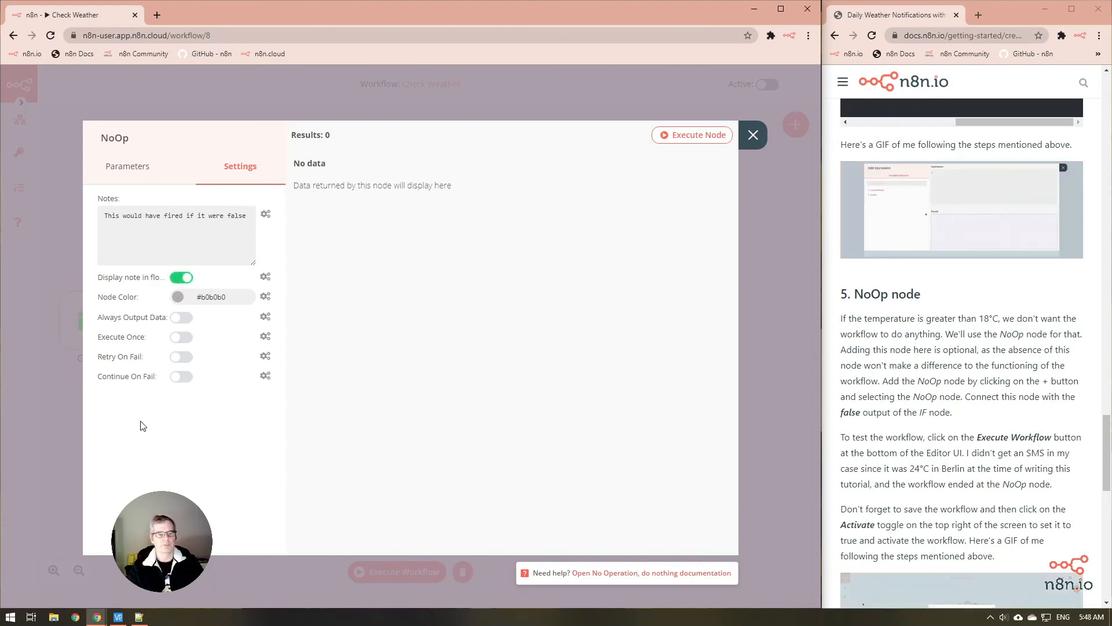
{"action": "left_click", "coordinate": [753, 135]}
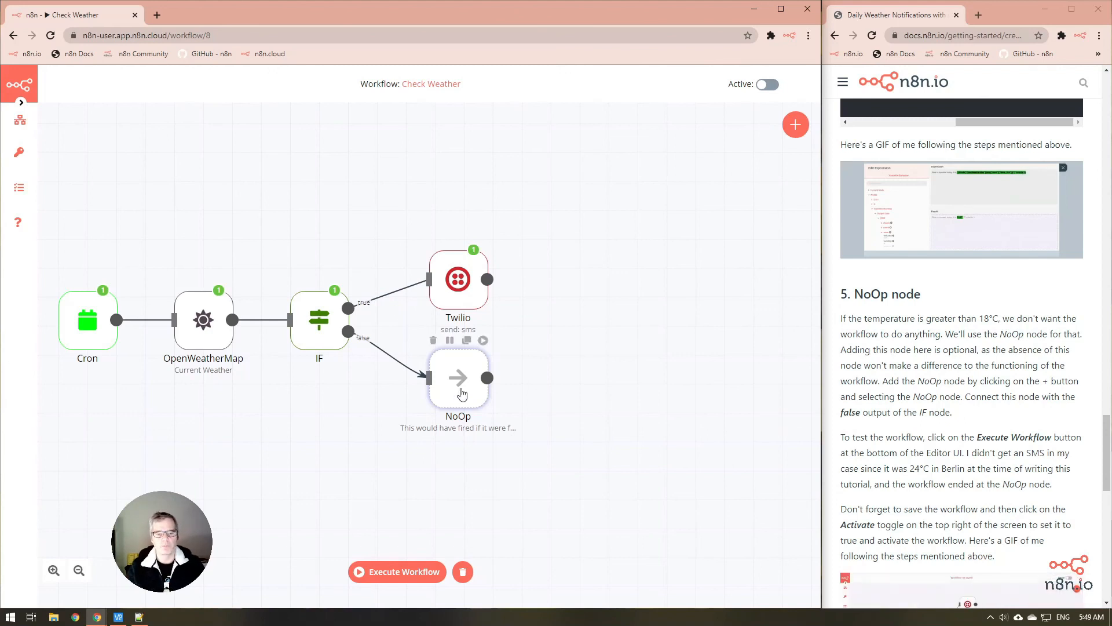
Following the tutorial's last instructions, activate the Check Weather workflow and save its changes.
{"action": "mouse_move", "coordinate": [464, 397]}
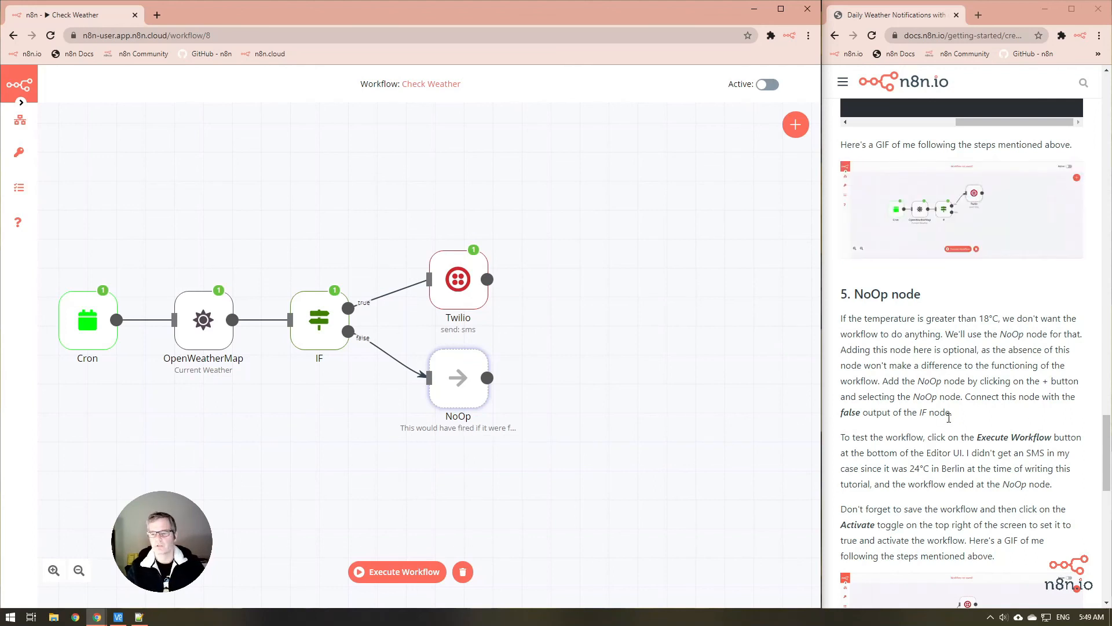
{"action": "scroll", "coordinate": [948, 417], "scroll_direction": "down", "scroll_amount": 5}
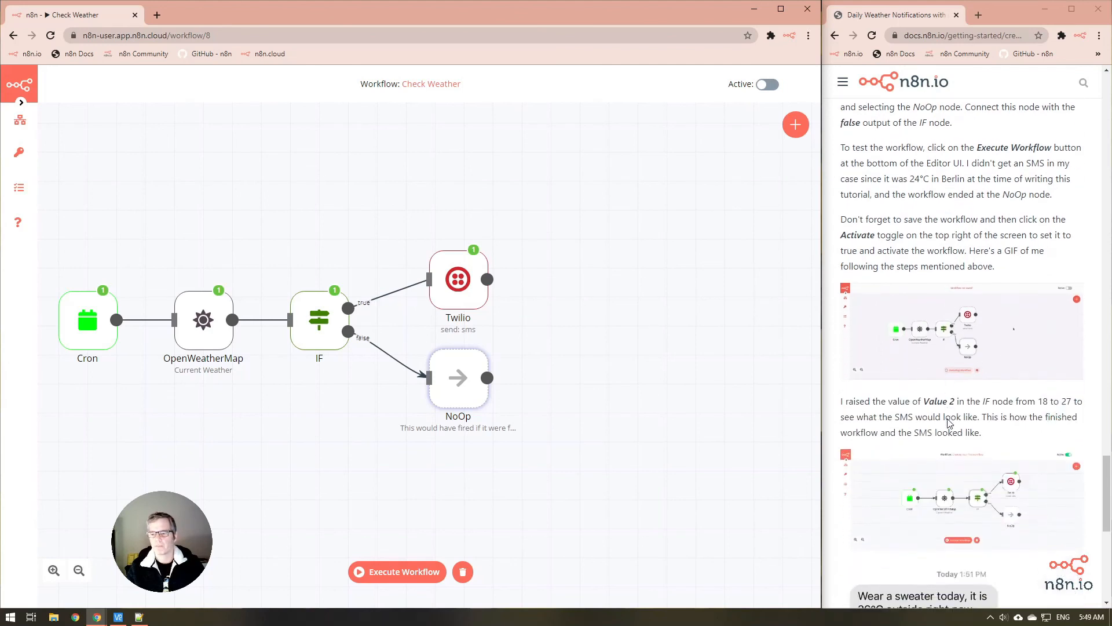
{"action": "mouse_move", "coordinate": [462, 268]}
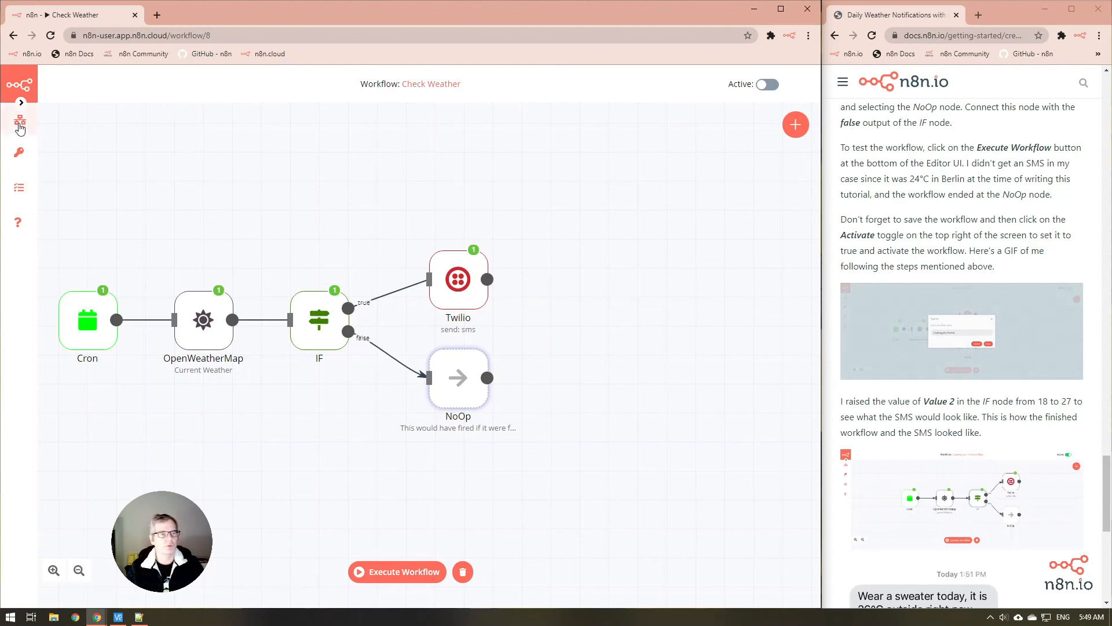
{"action": "mouse_move", "coordinate": [20, 127]}
{"action": "left_click", "coordinate": [82, 157]}
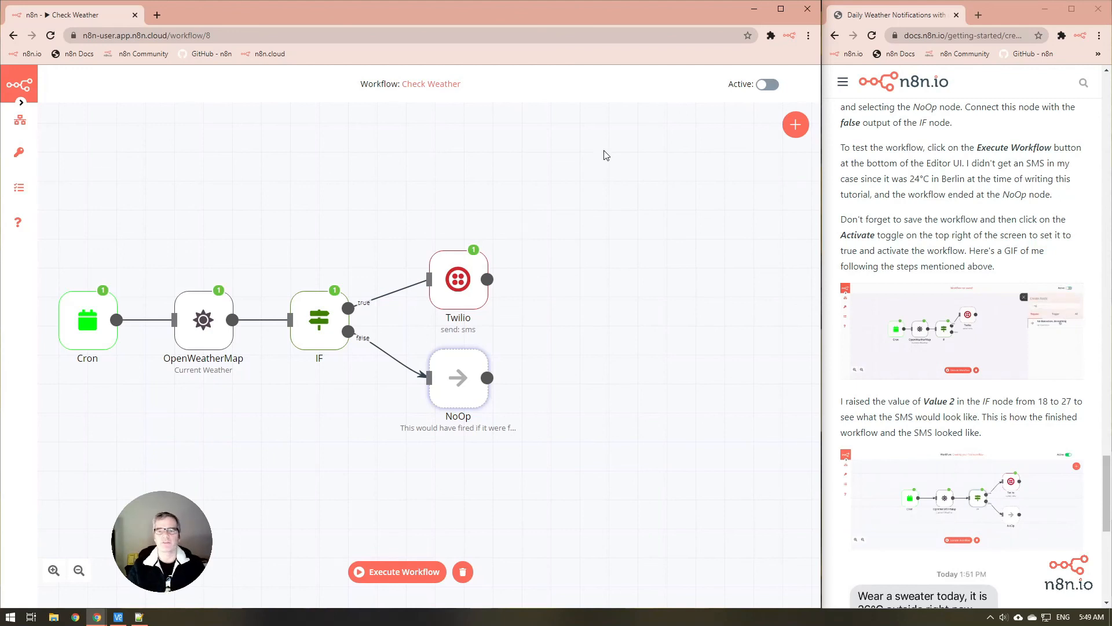
{"action": "left_click", "coordinate": [769, 85]}
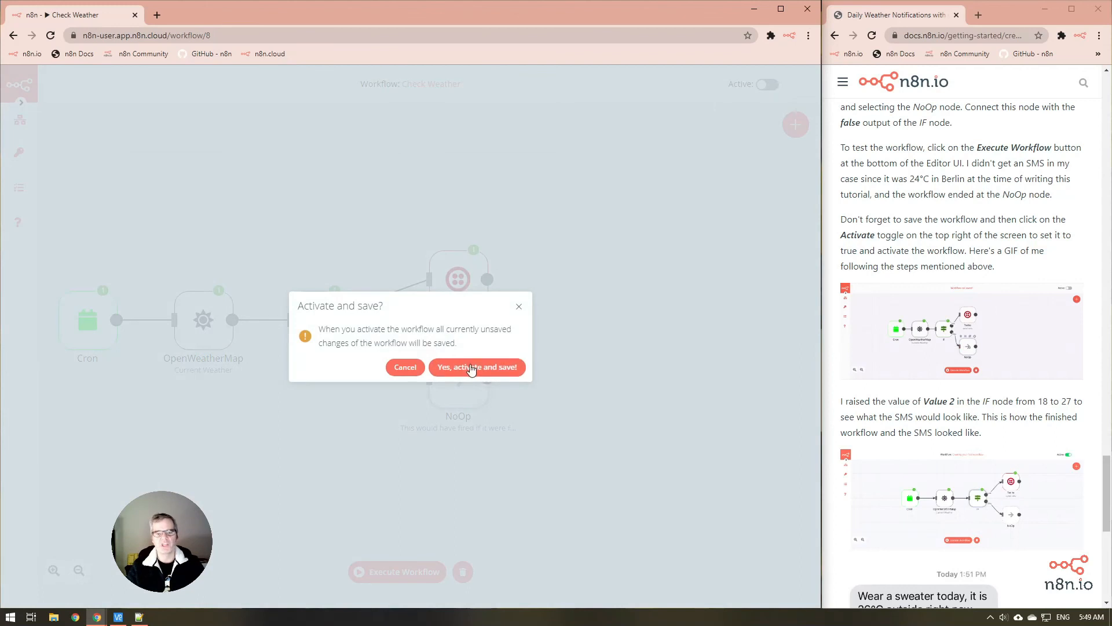
{"action": "left_click", "coordinate": [476, 368]}
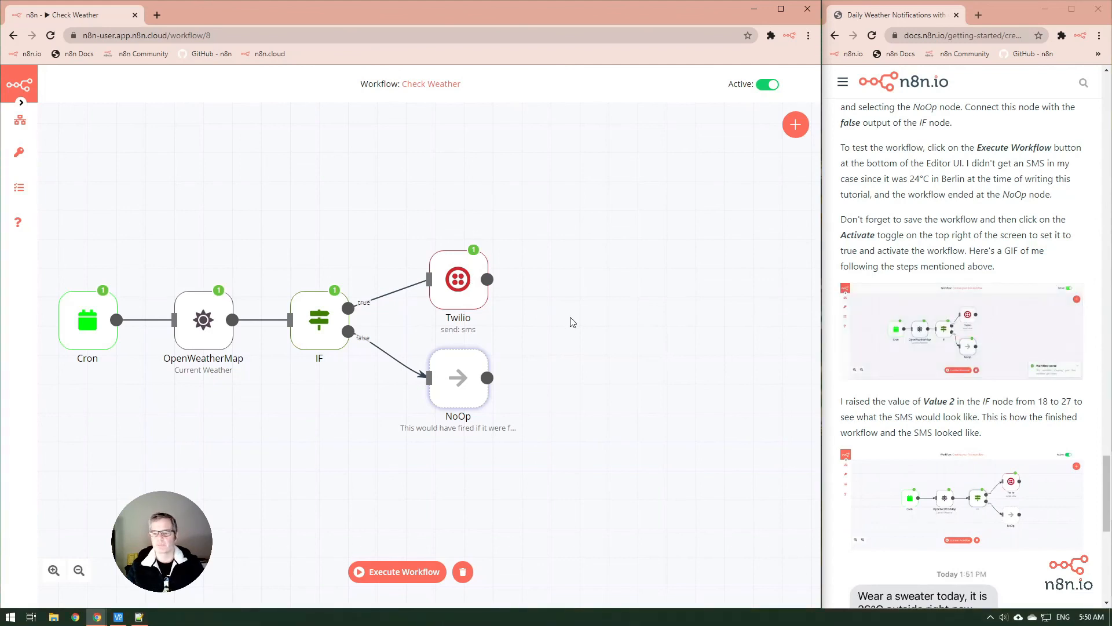
Look through the rest of the tutorial, from the finished workflow and sample SMS to the Conclusion section.
{"action": "scroll", "coordinate": [914, 281], "scroll_direction": "down", "scroll_amount": 2}
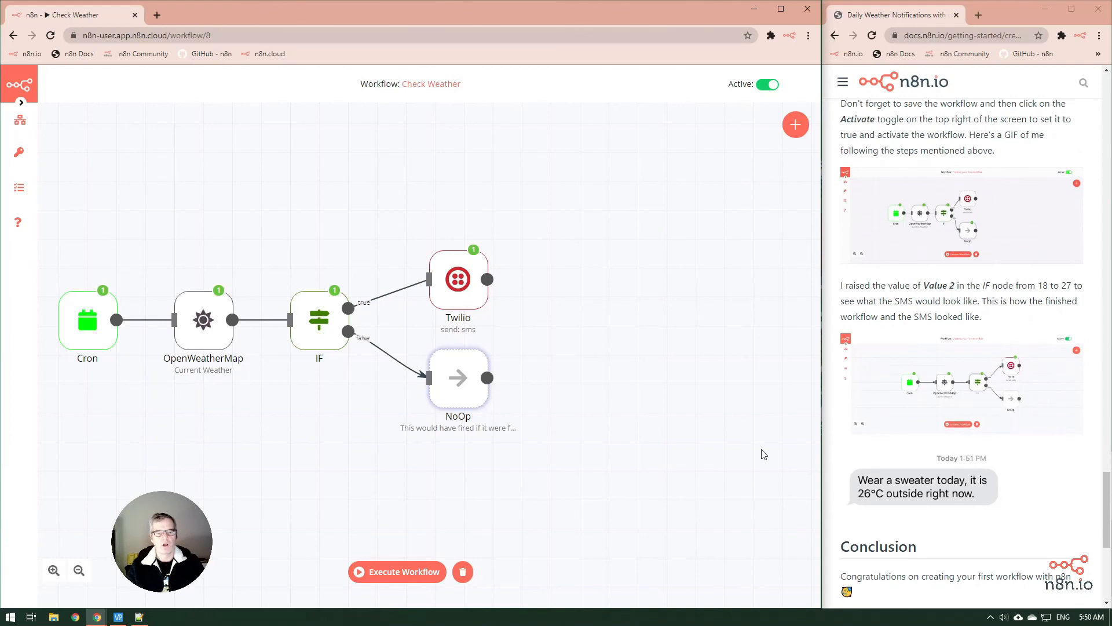
{"action": "scroll", "coordinate": [909, 447], "scroll_direction": "down", "scroll_amount": 2}
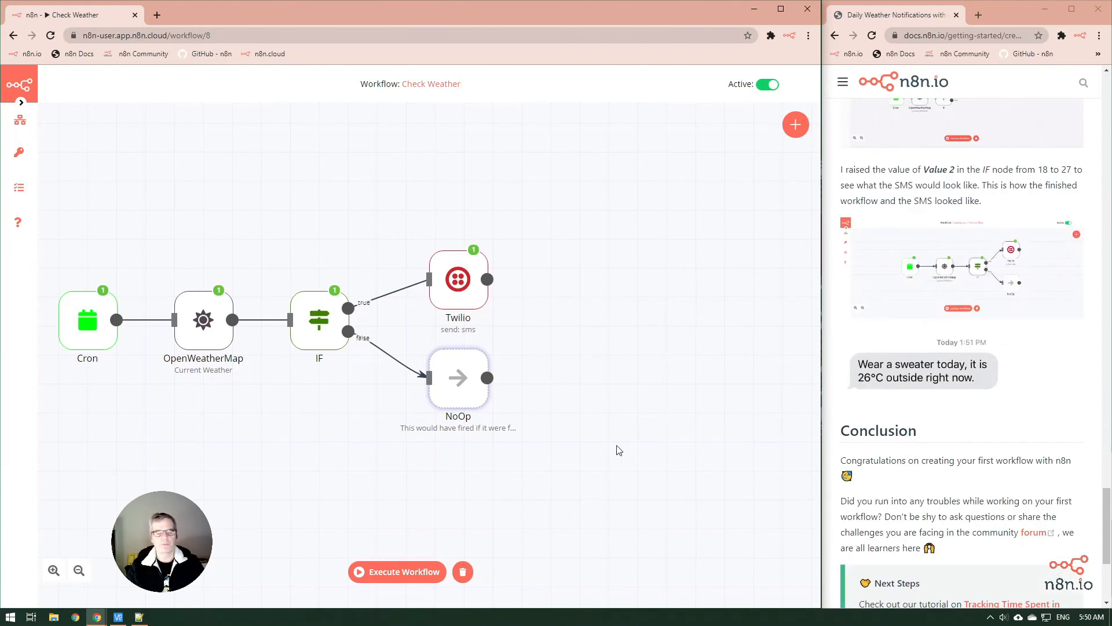
{"action": "scroll", "coordinate": [618, 448], "scroll_direction": "up", "scroll_amount": 2}
{"action": "scroll", "coordinate": [618, 449], "scroll_direction": "down", "scroll_amount": 2}
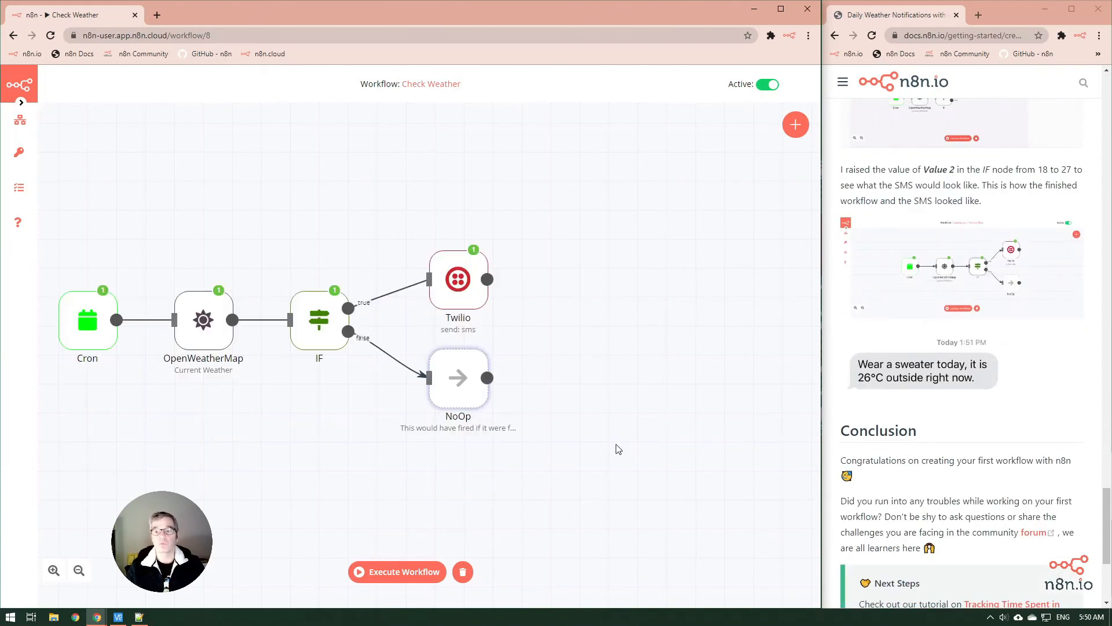